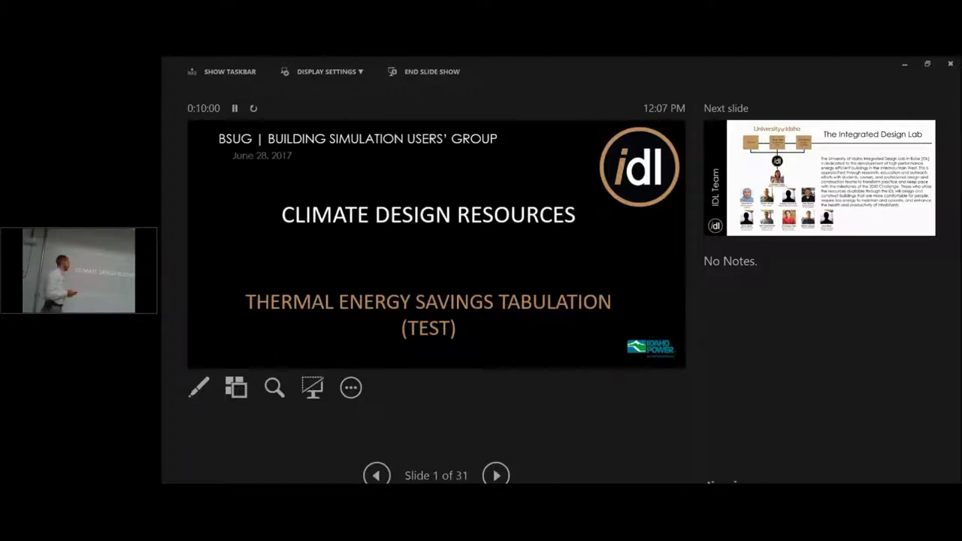
Advance the slide show from the title through the IDL team and program slides to the Climate Design Tools slide
key(Right)
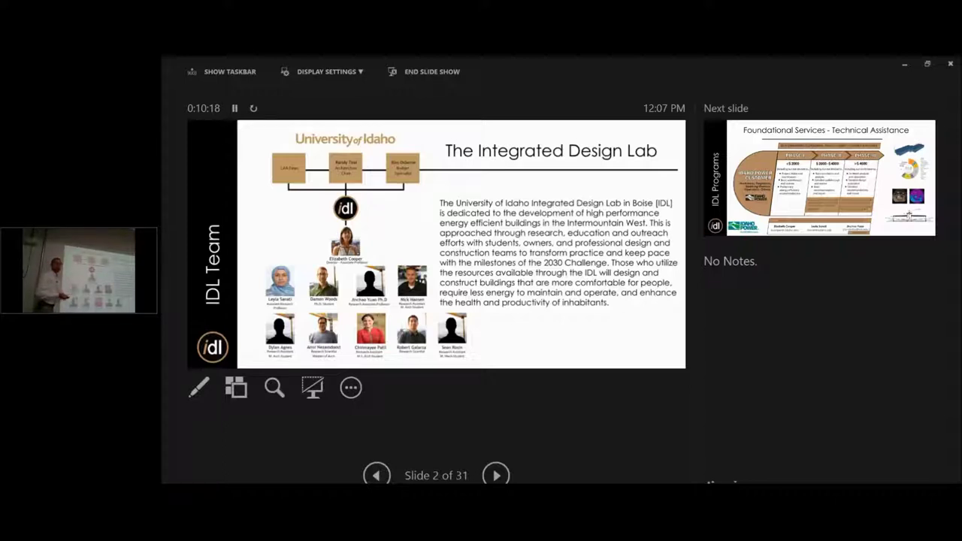
key(Right)
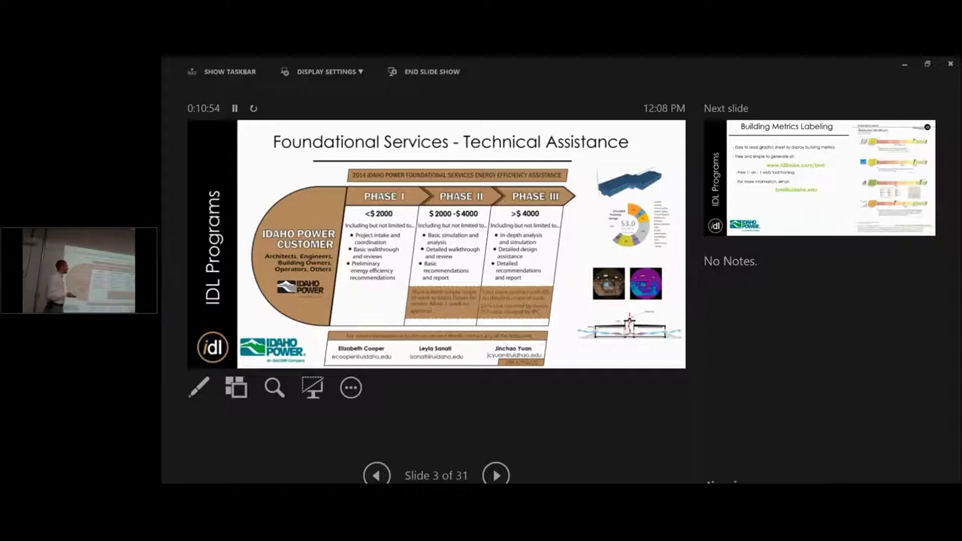
key(Right)
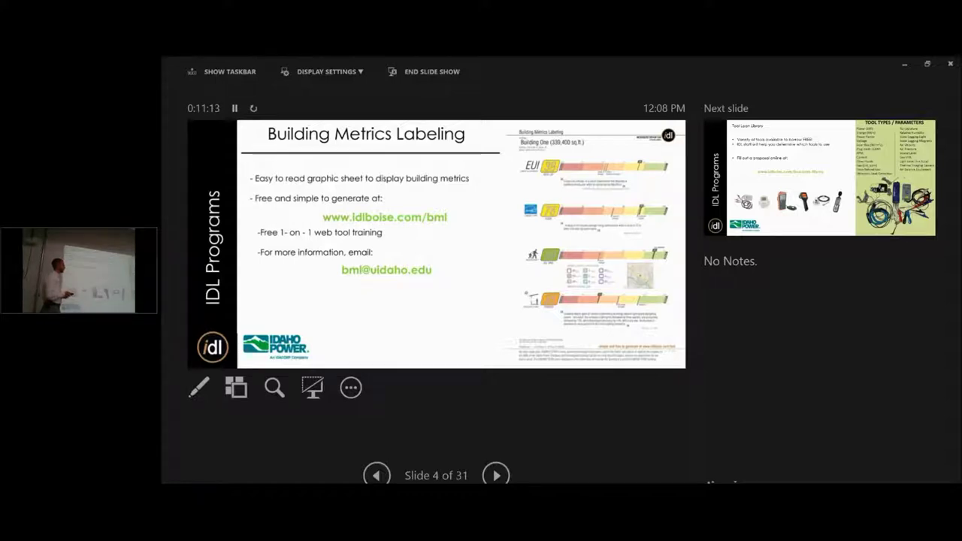
key(Right)
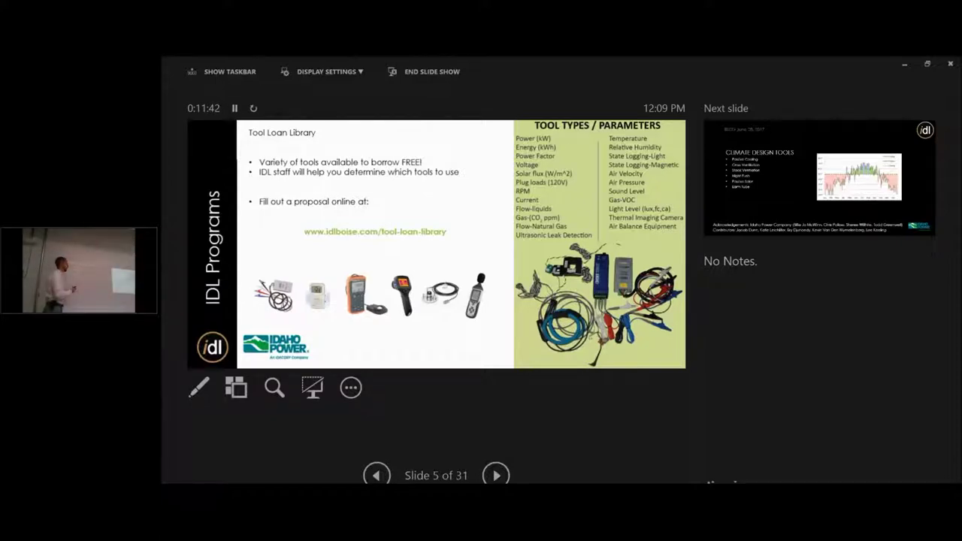
key(Right)
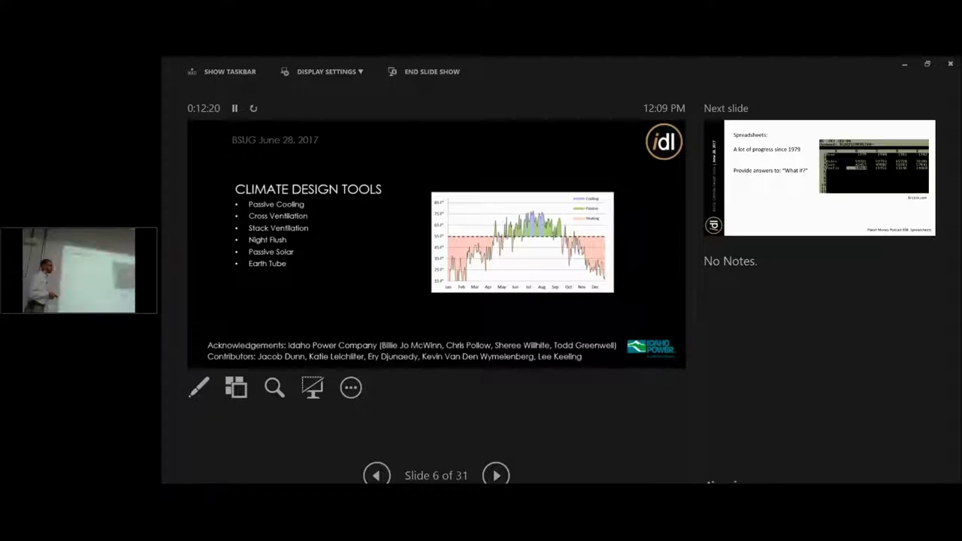
Present the Spreadsheets slide and the Background slides up to the fifth capability, replacing 'rule of thumb' with calculation results
key(Right)
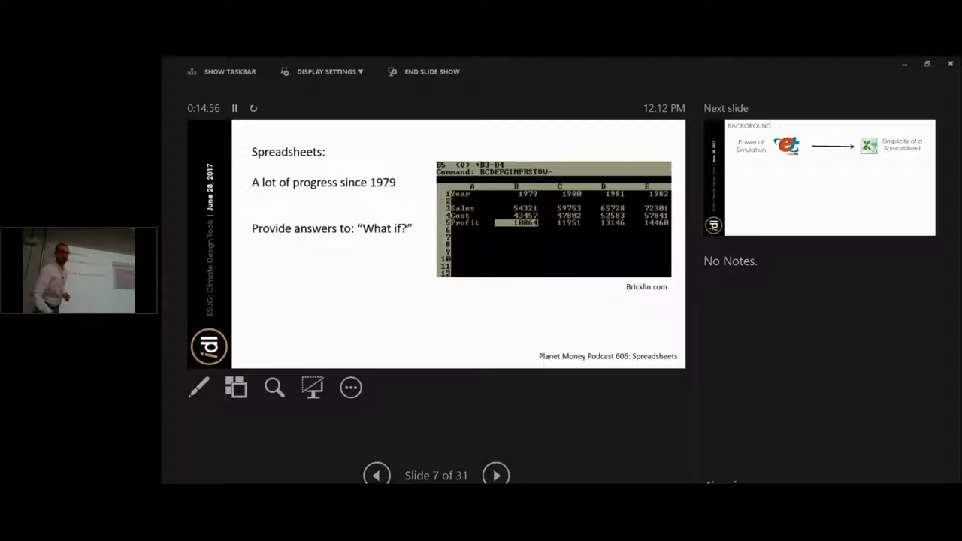
key(Right)
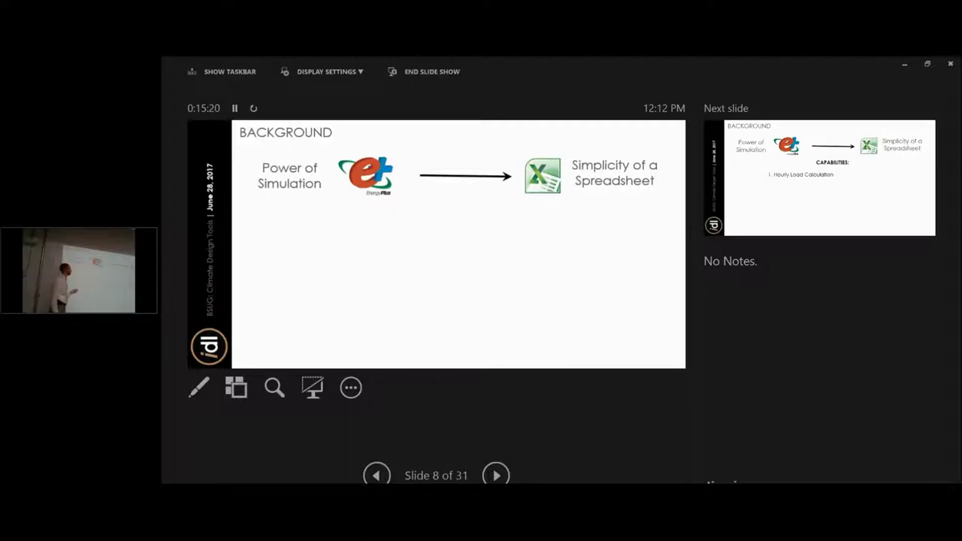
key(Right)
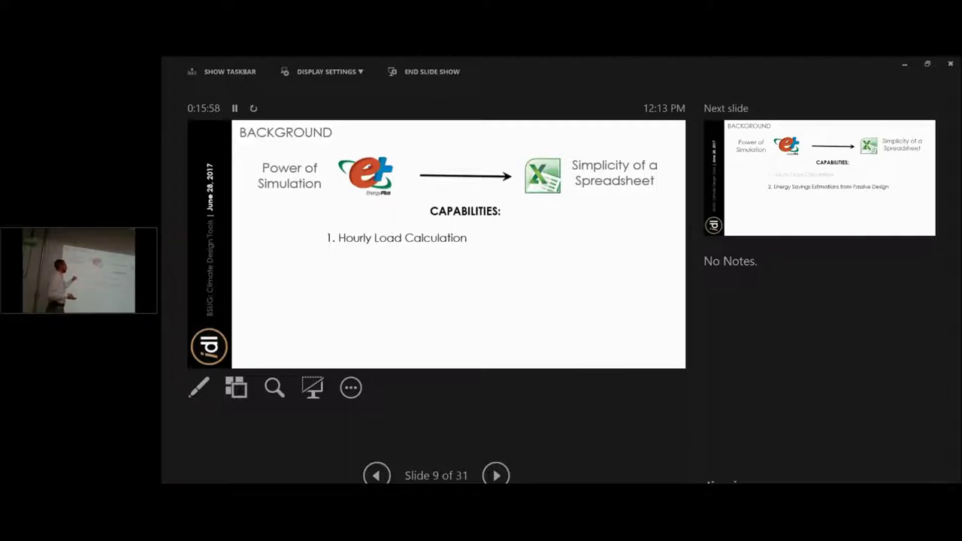
key(Right)
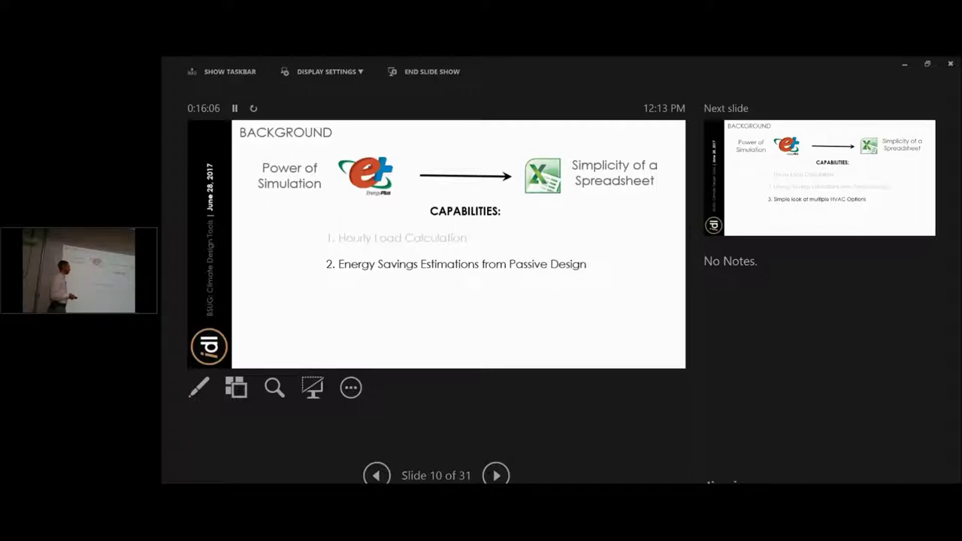
key(Page_Down)
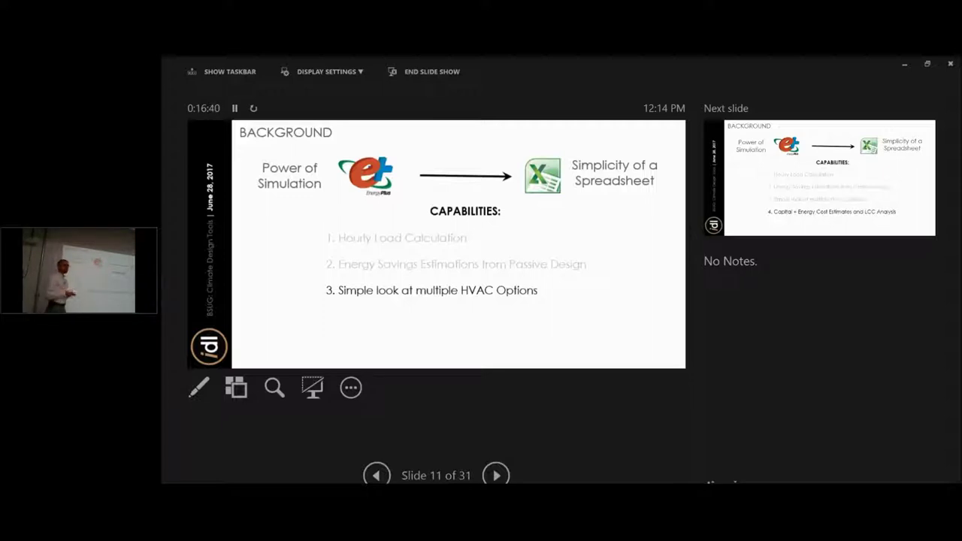
key(Right)
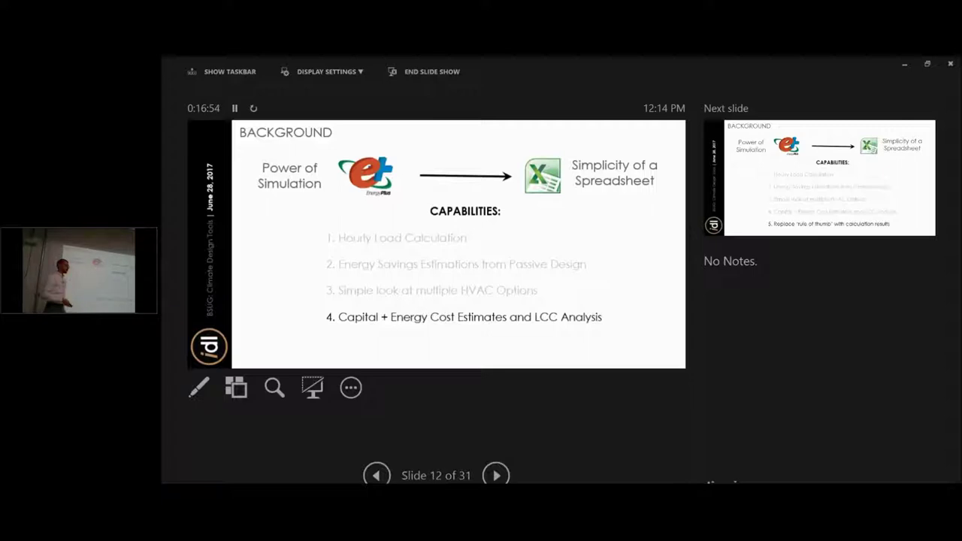
key(Right)
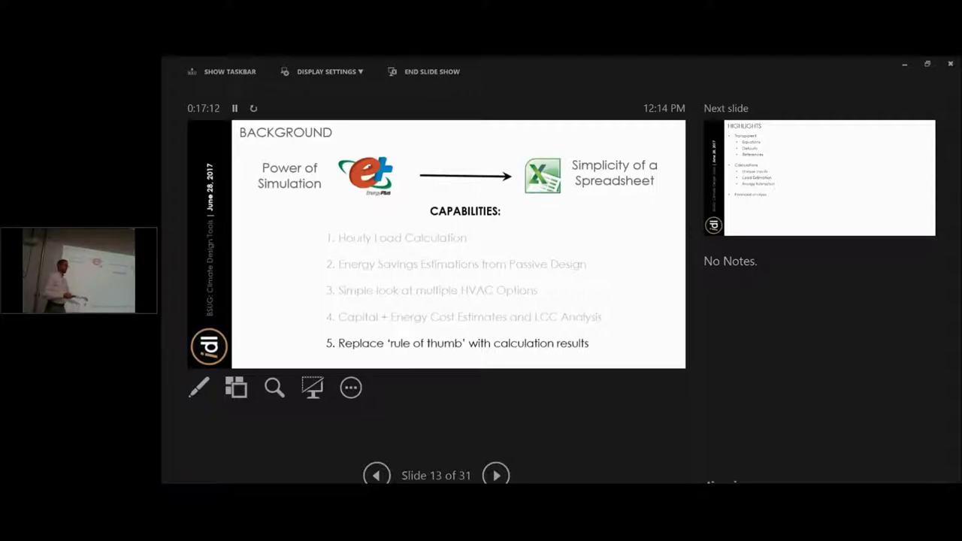
Continue the slide show through the Highlights and calculator purpose slides to the Inputs slide
key(Right)
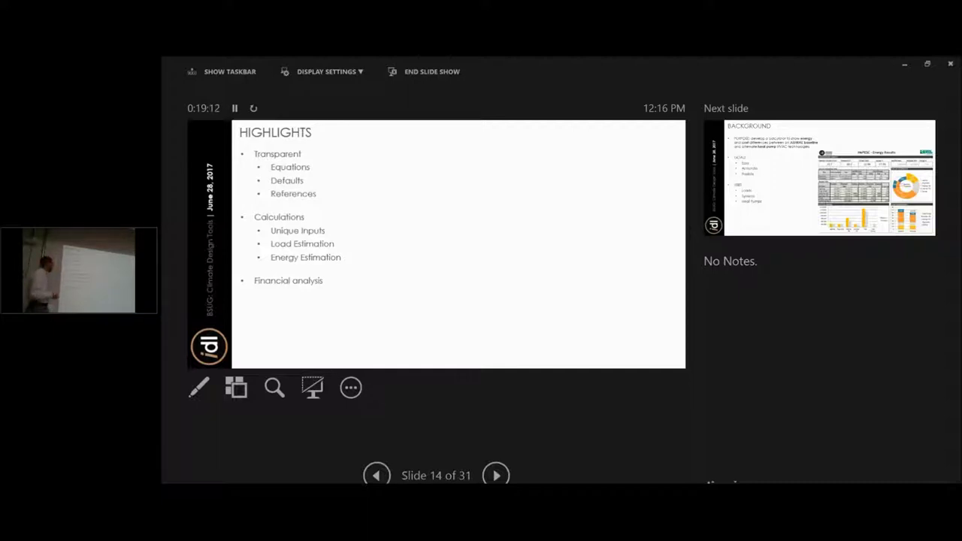
key(Page_Down)
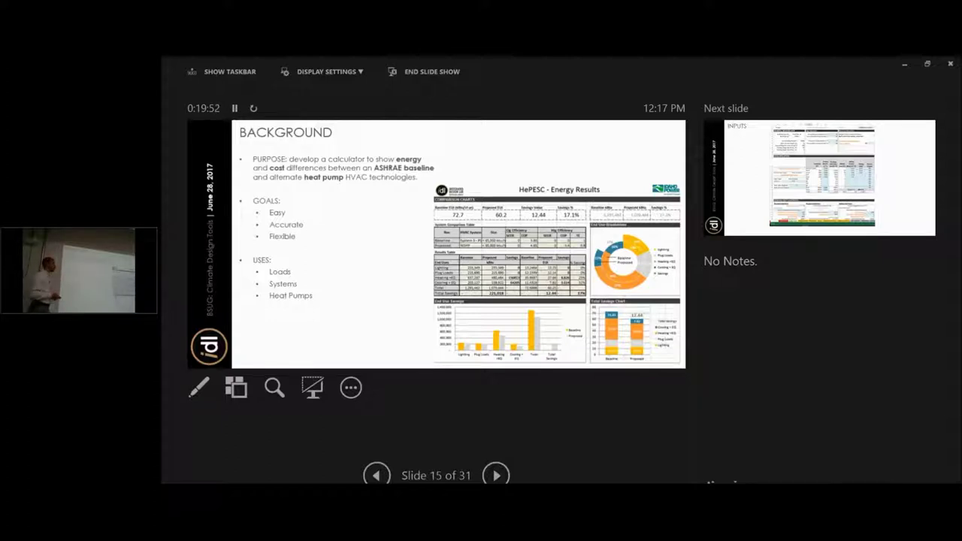
key(Right)
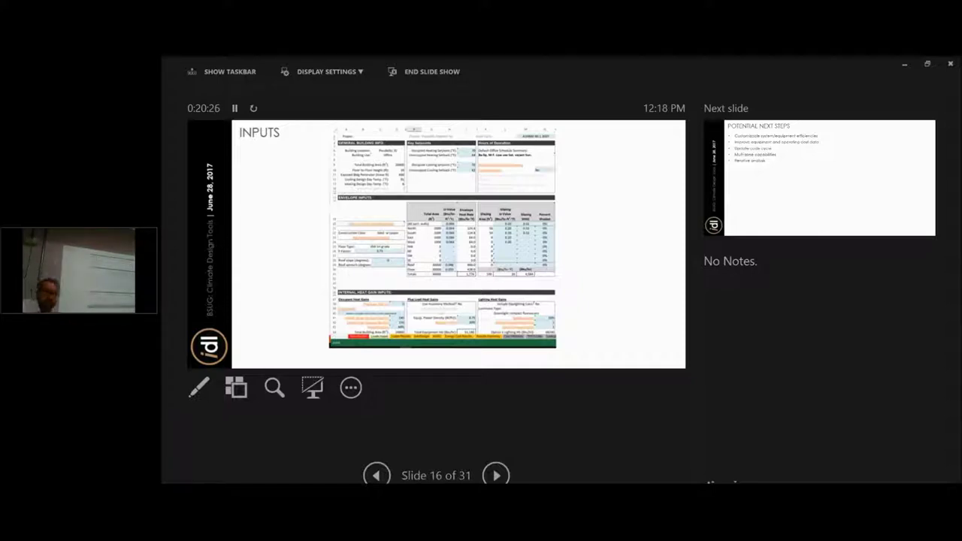
End the slide show and switch to the TEST_BSUG.xlsx workbook in Excel
key(Escape)
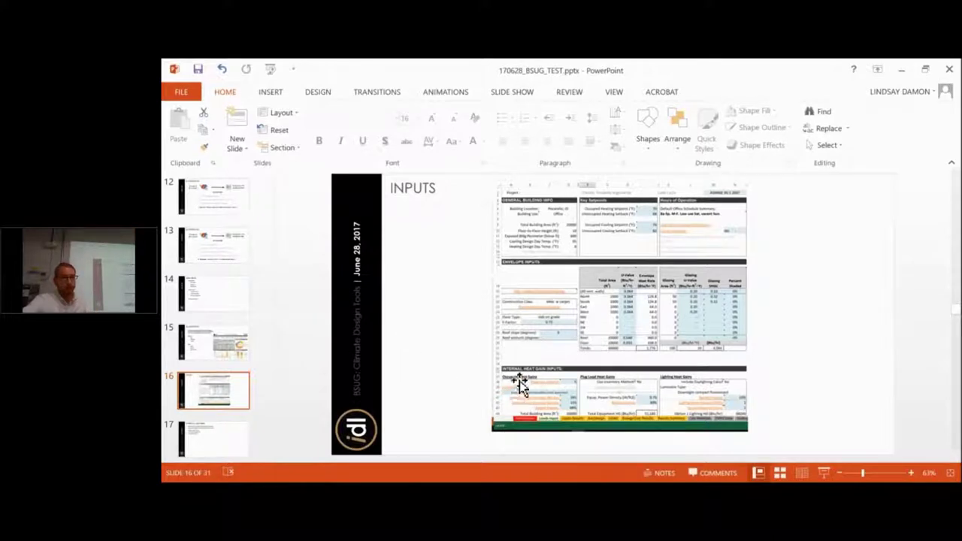
click(523, 490)
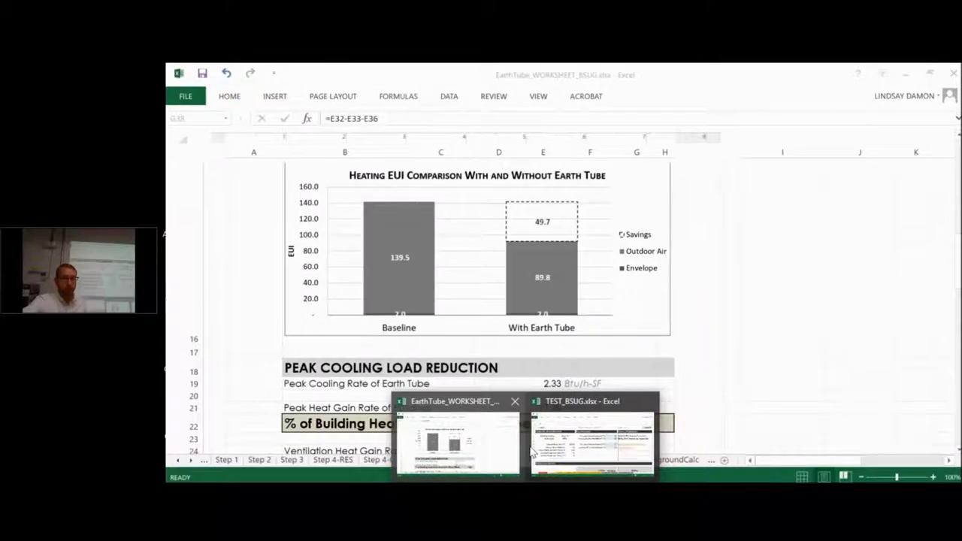
click(591, 440)
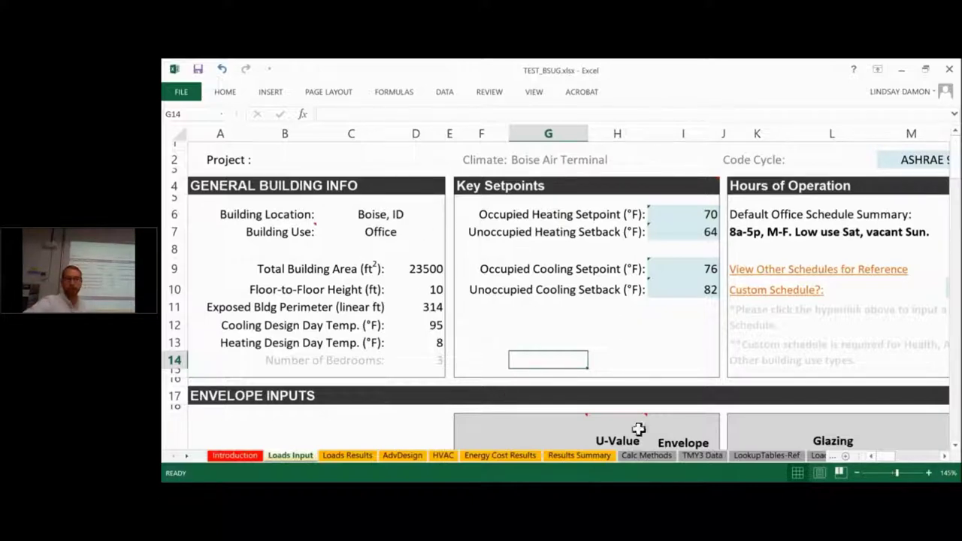
Show the three-storey building model in SketchUp, and return to the TEST_BSUG.xlsx workbook in Excel
key(alt+Tab)
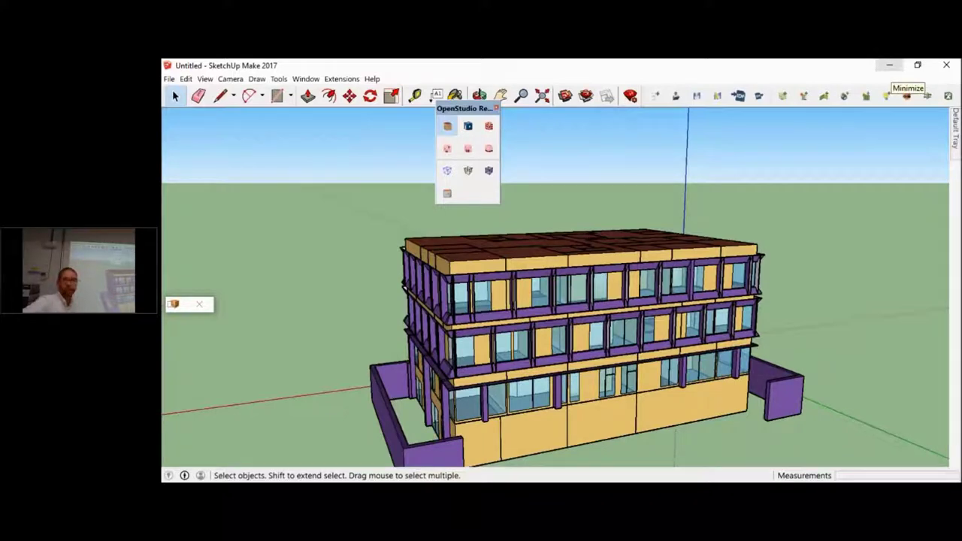
click(889, 67)
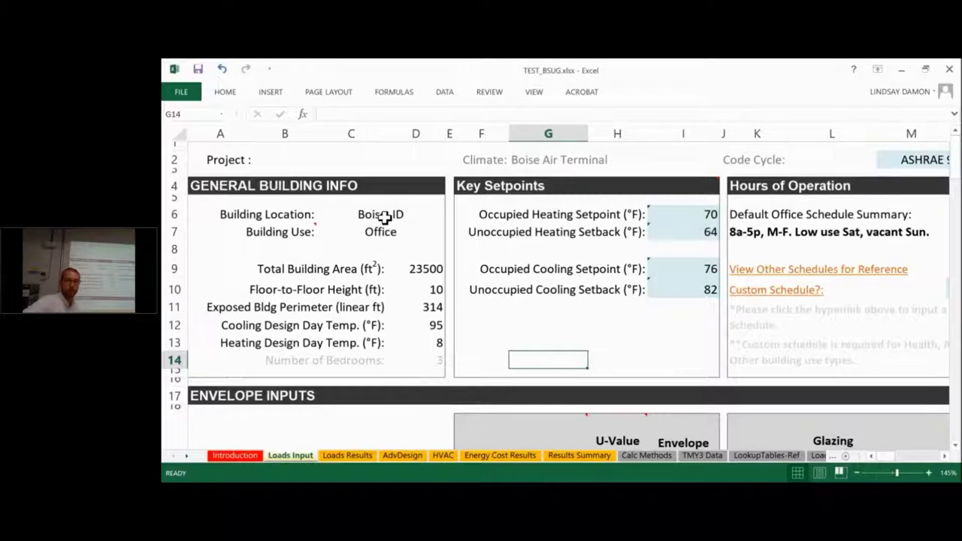
Look through the available Idaho cities and set the Building Location to Pocatello, ID
click(383, 217)
click(349, 237)
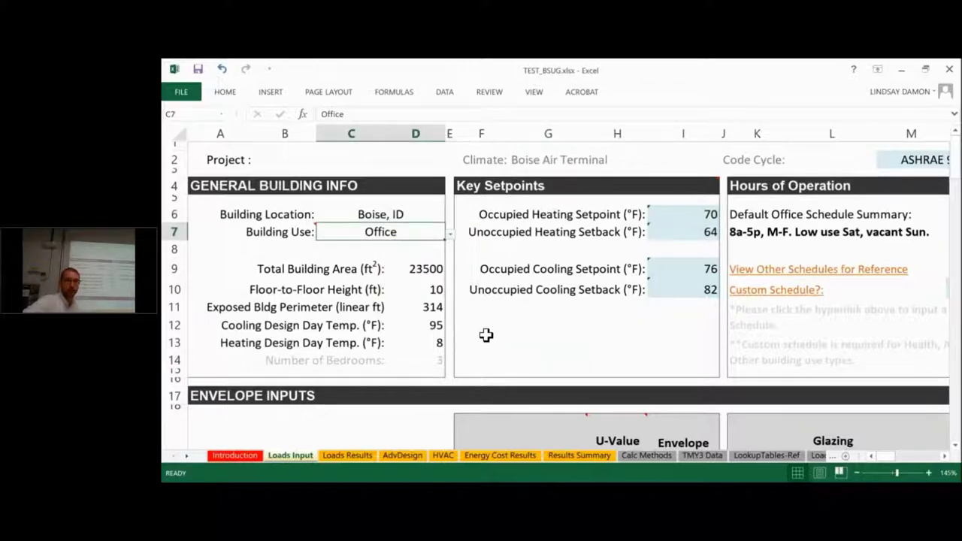
click(396, 217)
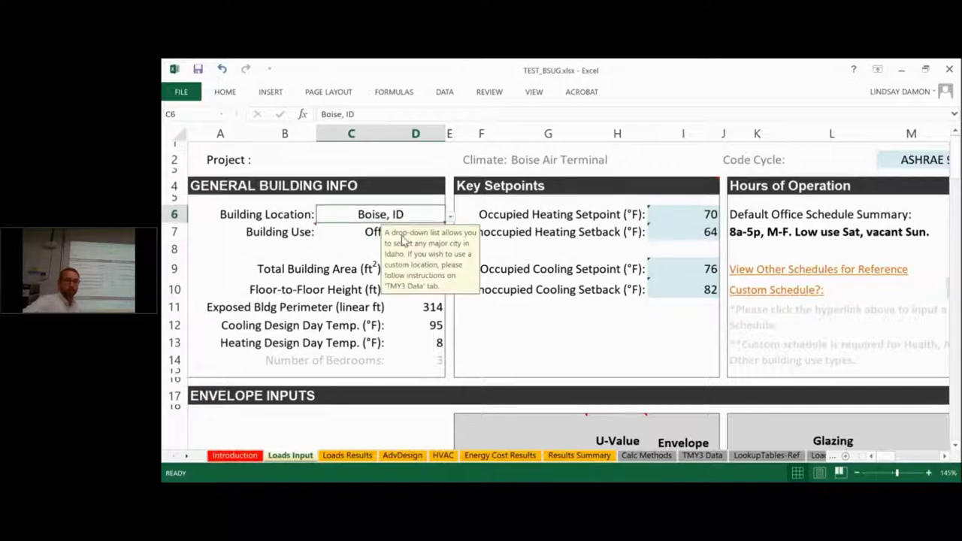
click(451, 218)
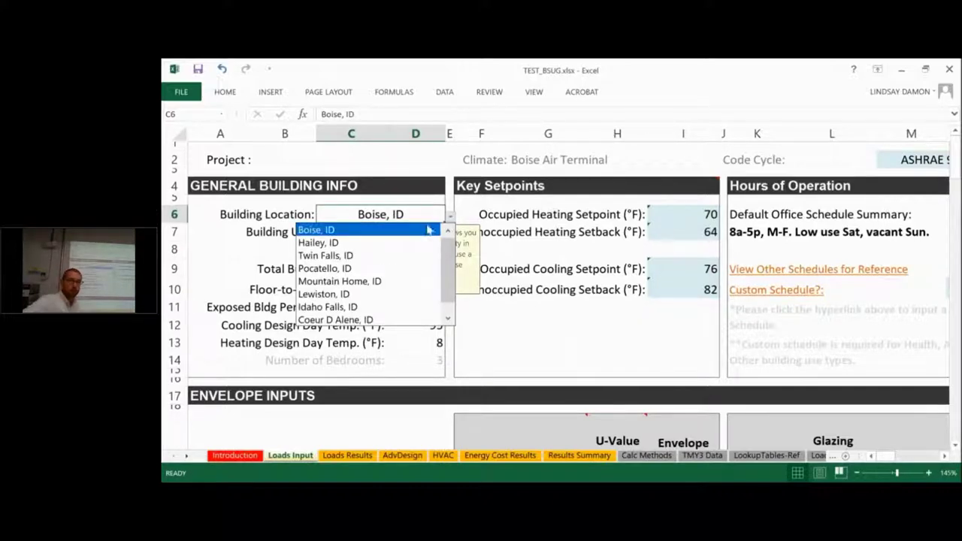
scroll(443, 278, down, 1)
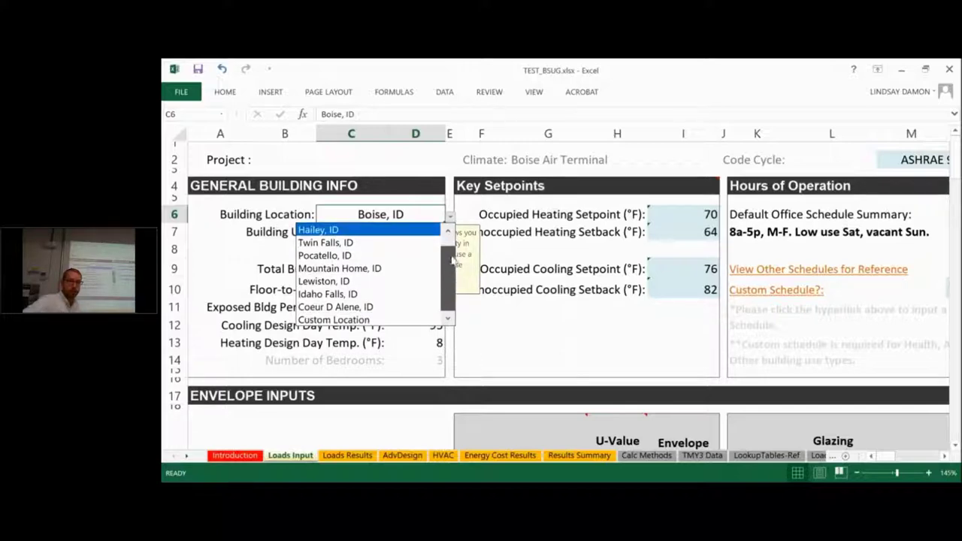
scroll(453, 260, up, 1)
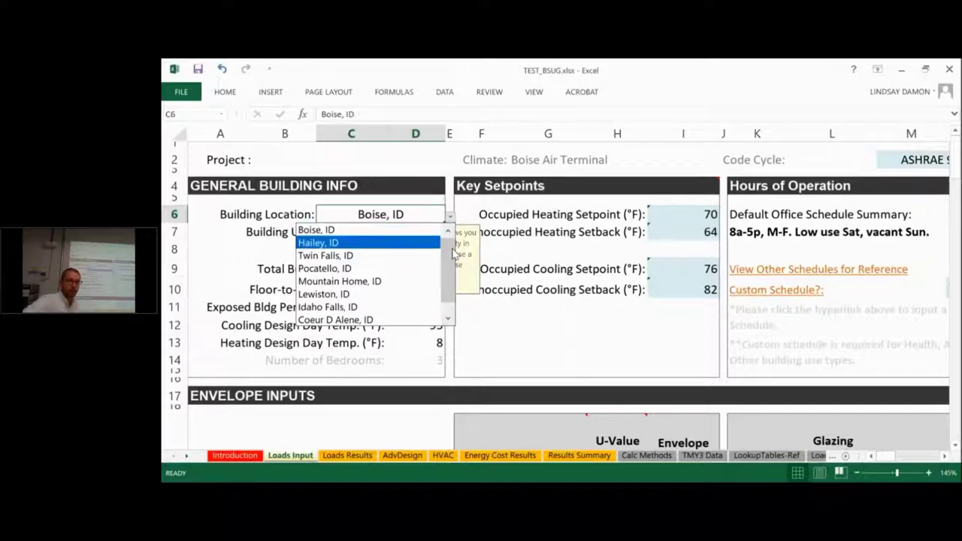
click(379, 277)
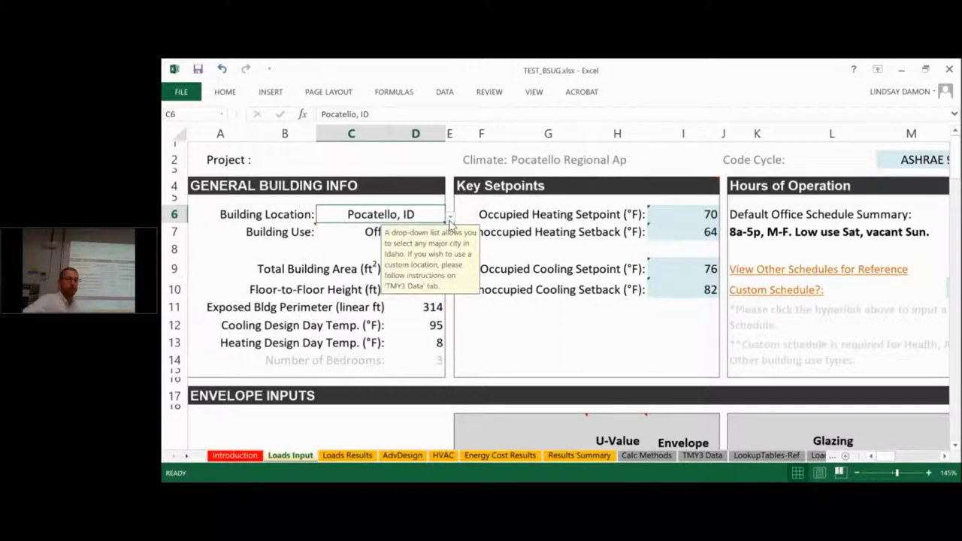
Set the Building Location back to Boise, ID in the general building info
click(449, 217)
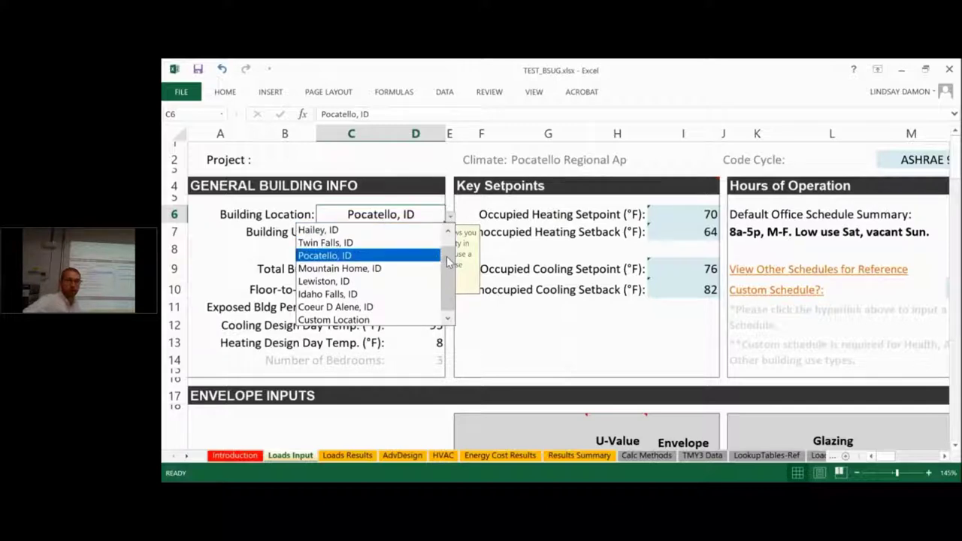
click(449, 233)
click(316, 230)
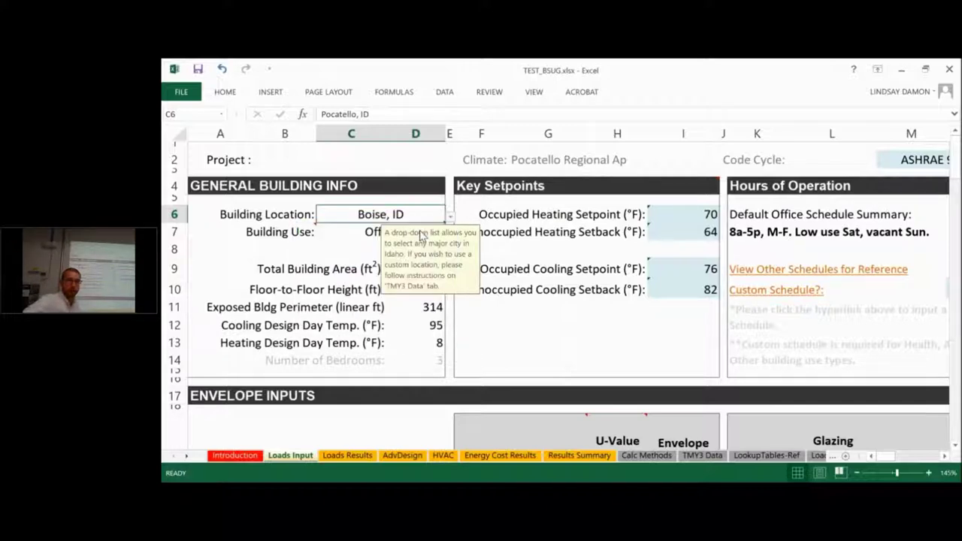
click(322, 248)
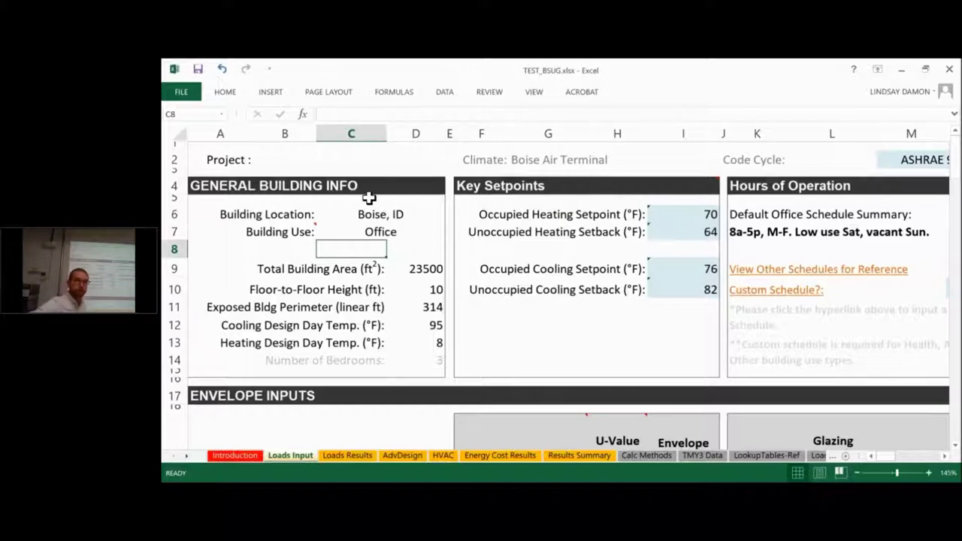
Review the available building types and set the Building Use to School
click(384, 232)
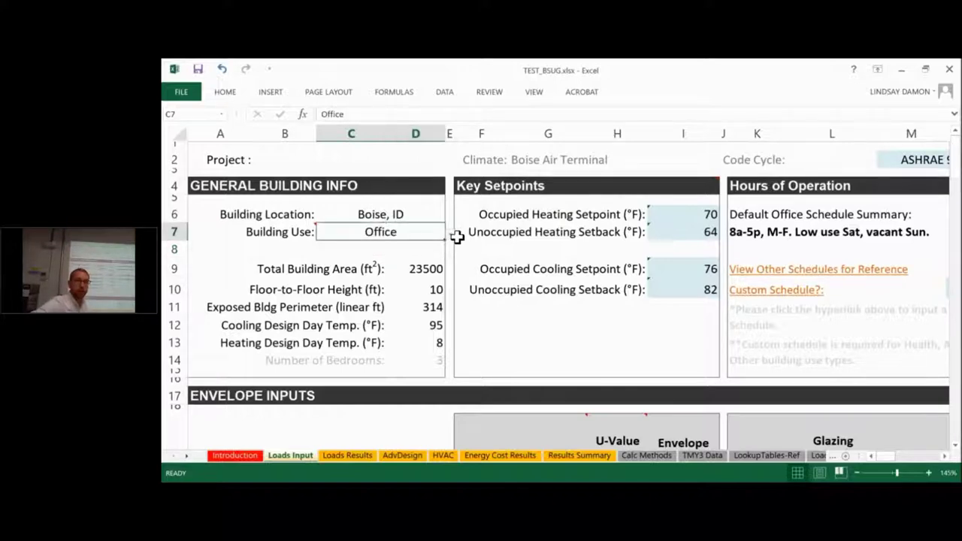
click(450, 234)
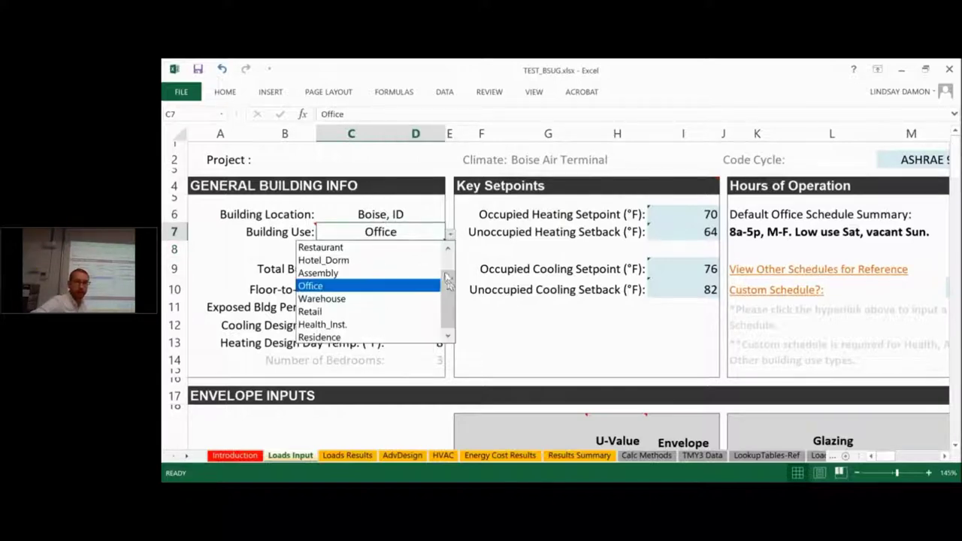
drag(449, 280, 453, 259)
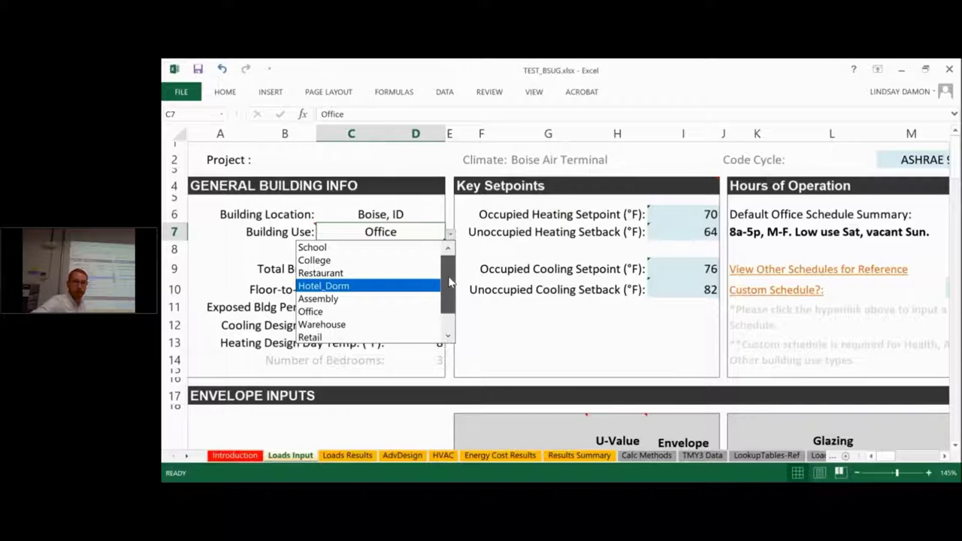
drag(448, 276, 446, 303)
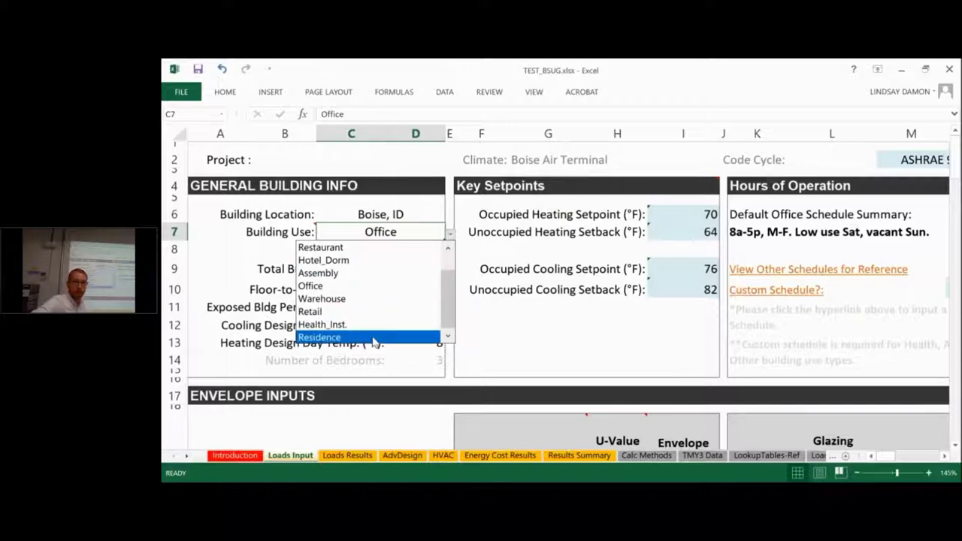
drag(447, 297, 461, 265)
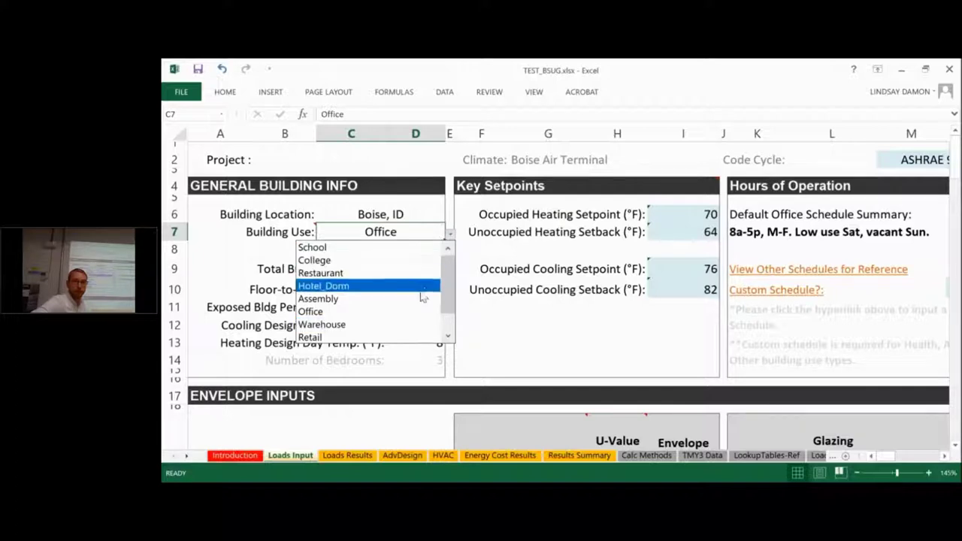
click(353, 247)
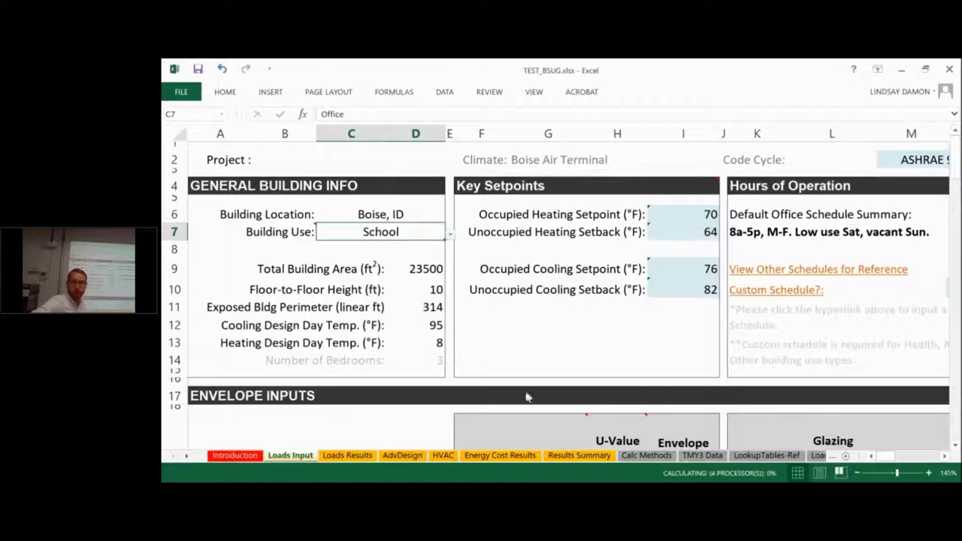
Check the default school schedule summary under Hours of Operation, and set the Building Use back to Office
drag(886, 456, 899, 461)
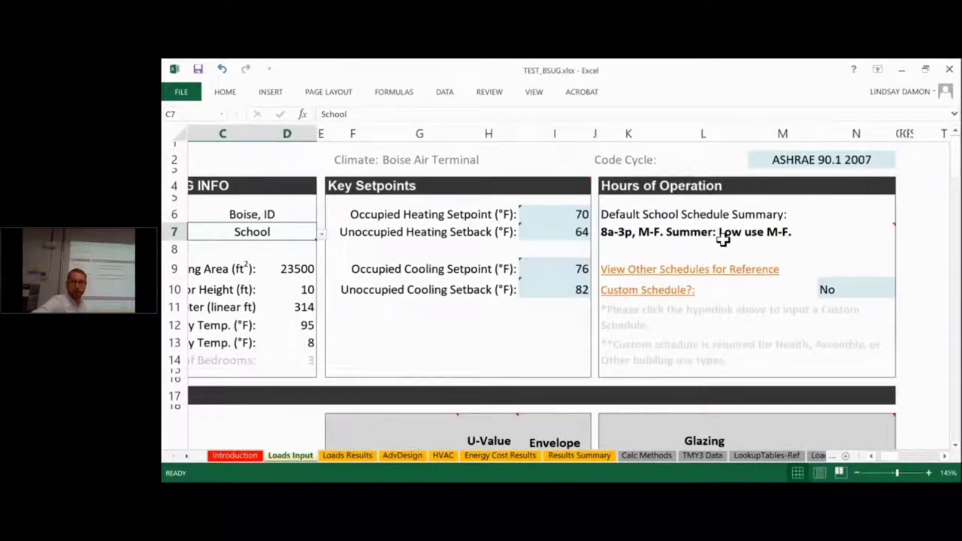
mouse_move(722, 232)
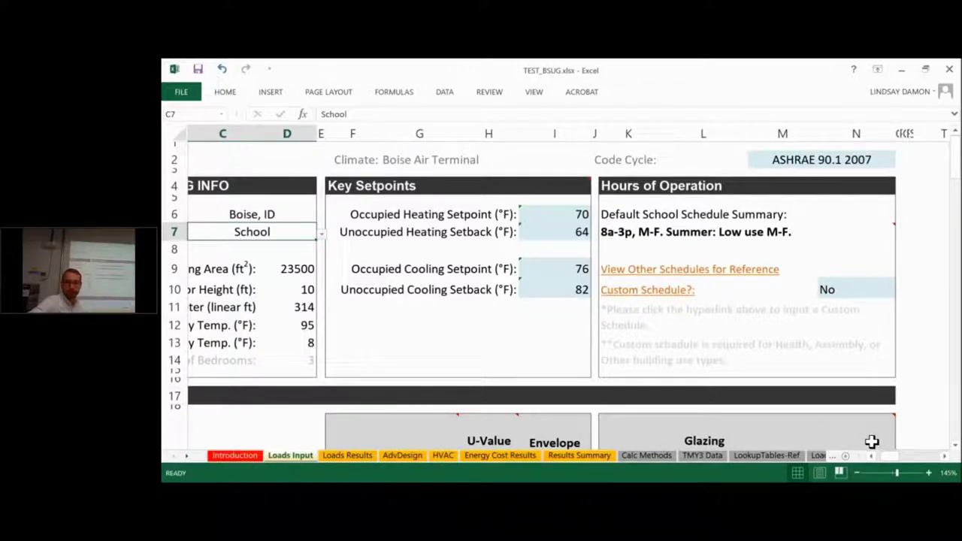
drag(879, 455, 864, 455)
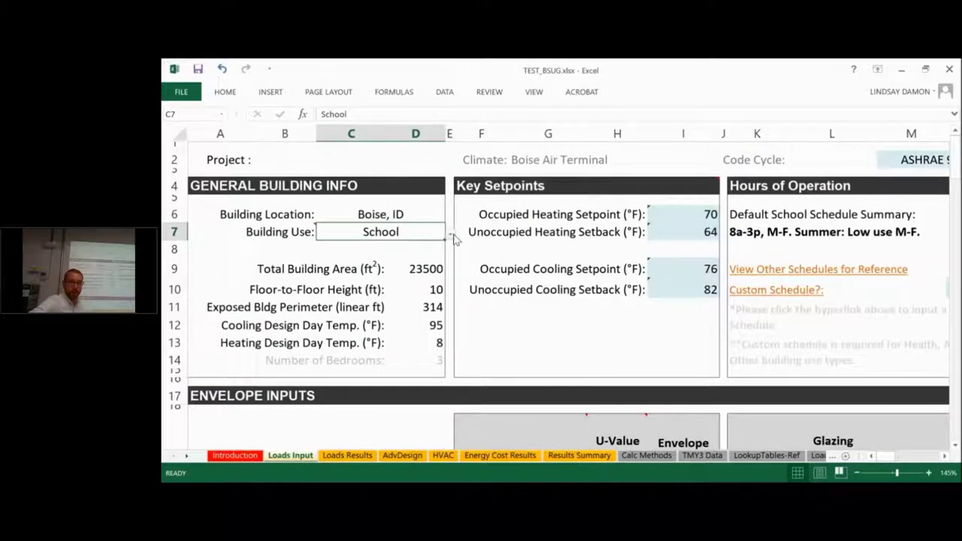
click(450, 235)
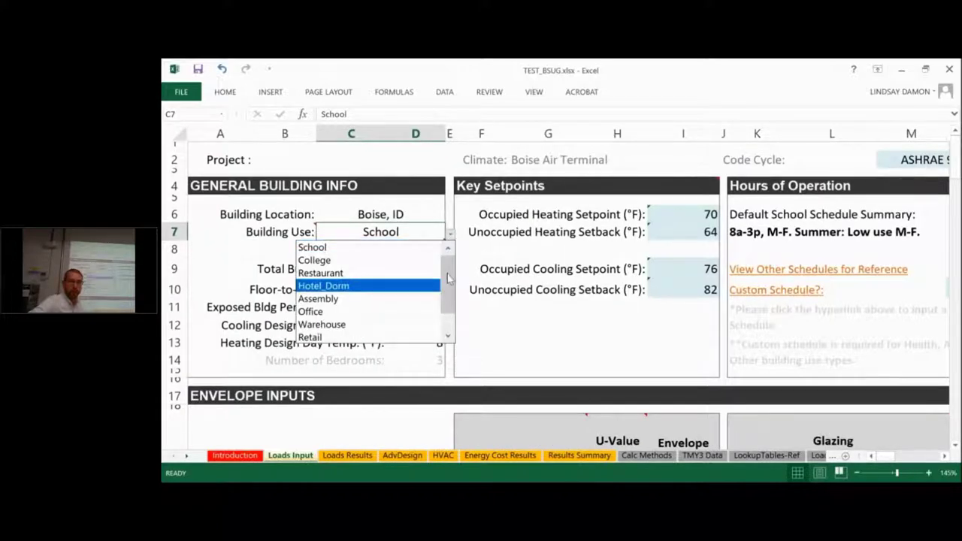
click(413, 311)
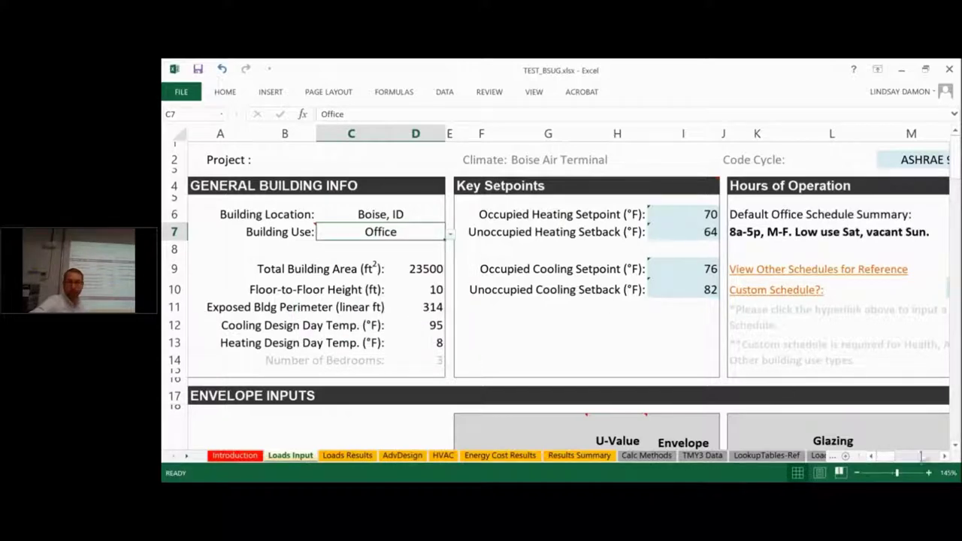
Follow the Custom Schedule link to view the default office occupancy and lighting schedules, and return to the loads input sheet
click(942, 456)
click(943, 456)
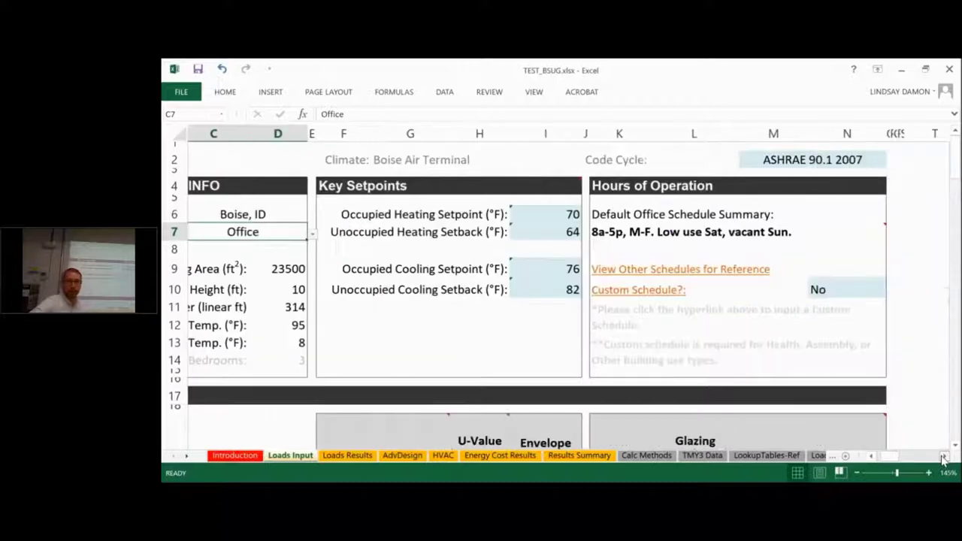
click(942, 456)
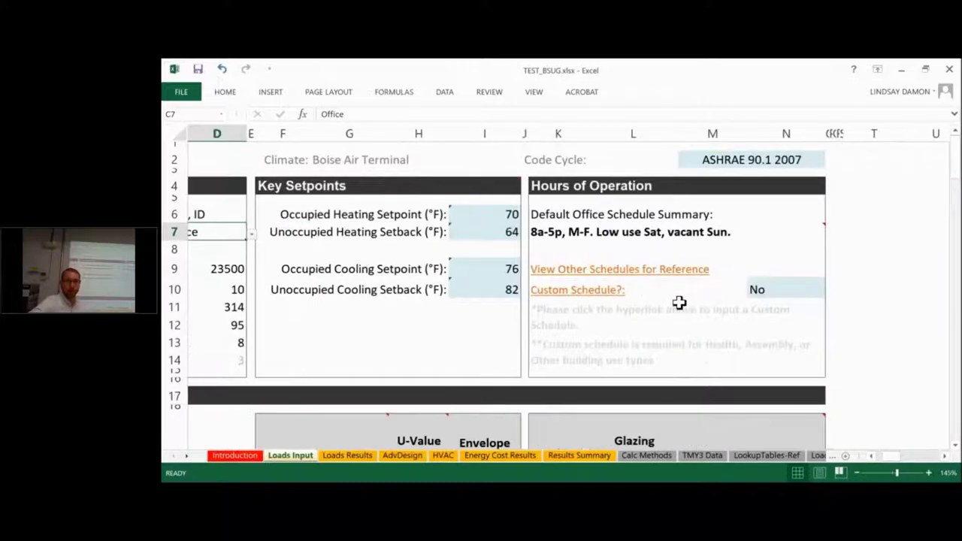
click(589, 294)
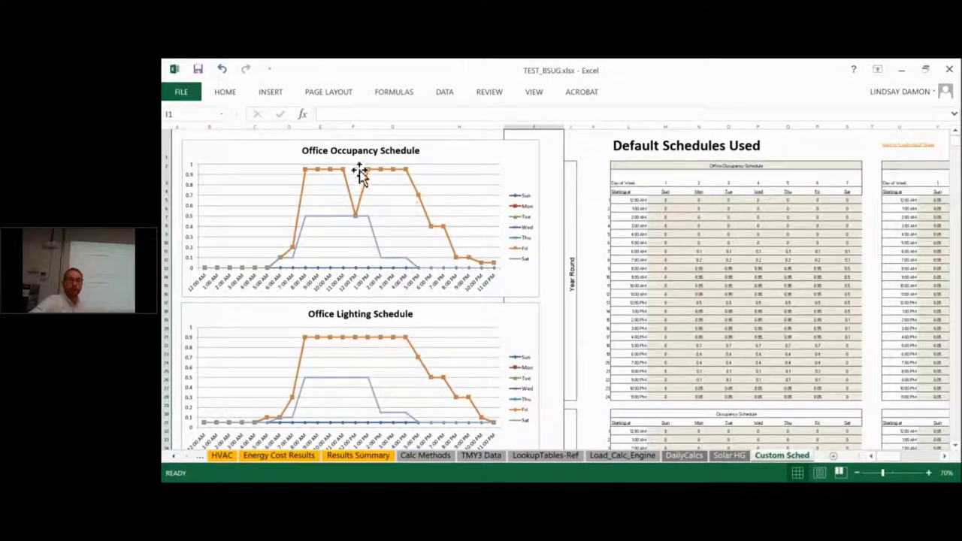
click(902, 152)
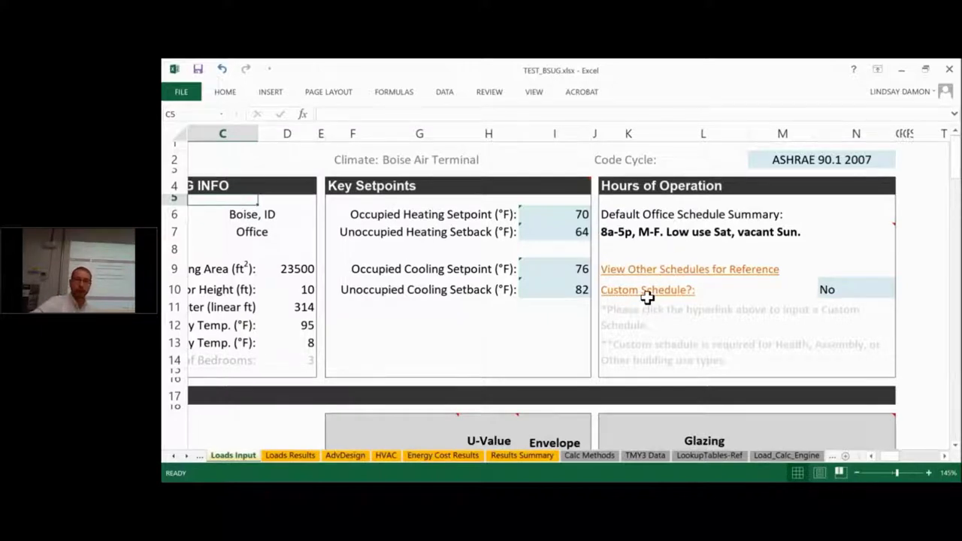
Check the choices for the Custom Schedule option under Hours of Operation
click(882, 287)
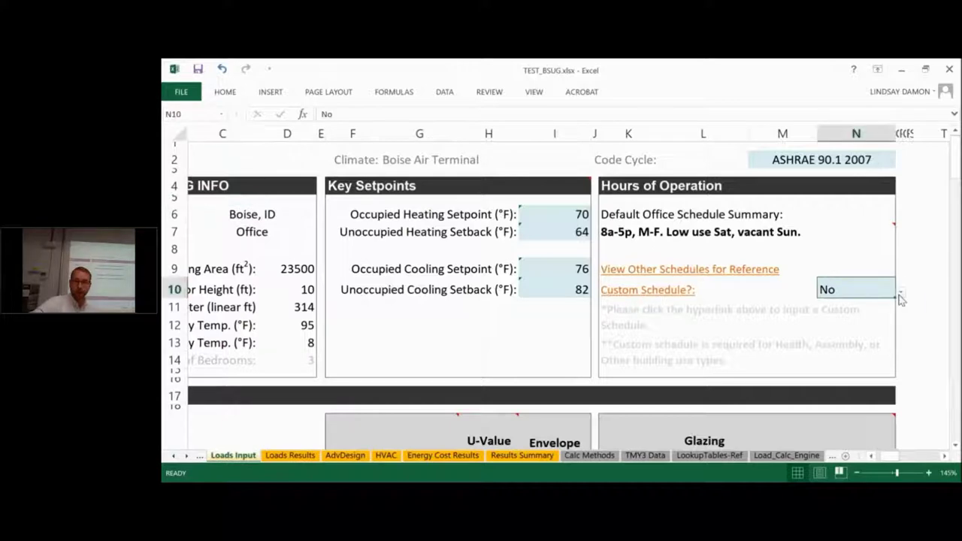
click(899, 296)
click(901, 298)
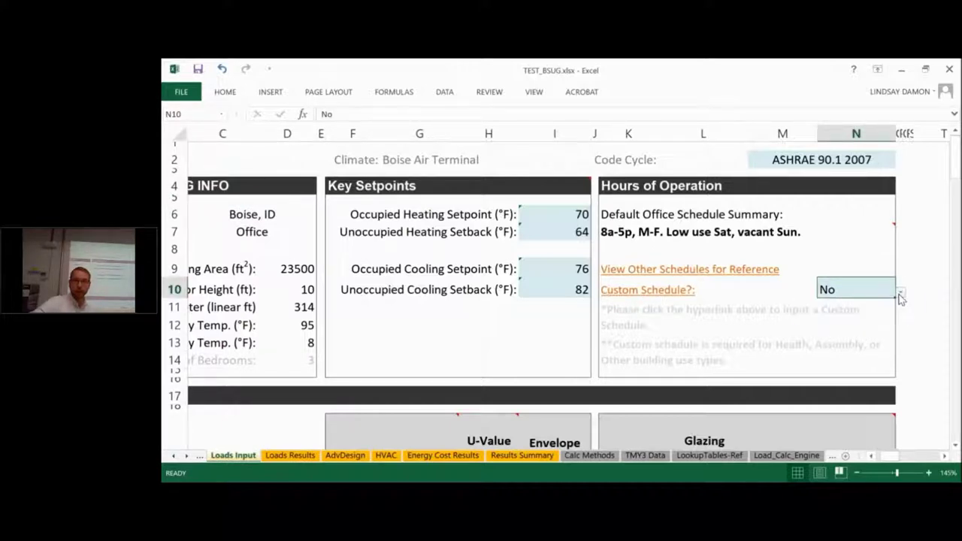
Reopen the custom schedule sheet, review the office lighting and equipment charts and hourly tables, and go back to the loads inputs
click(684, 292)
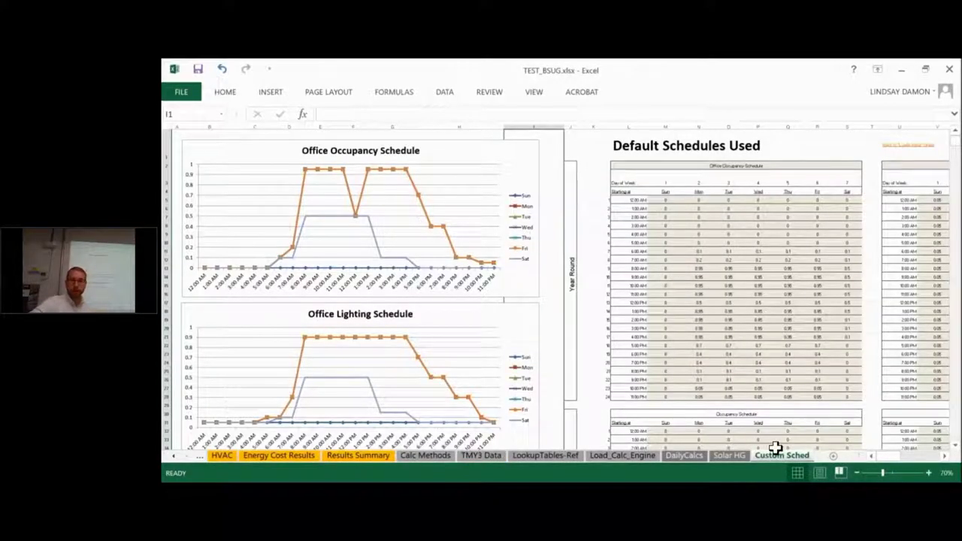
scroll(876, 407, down, 1)
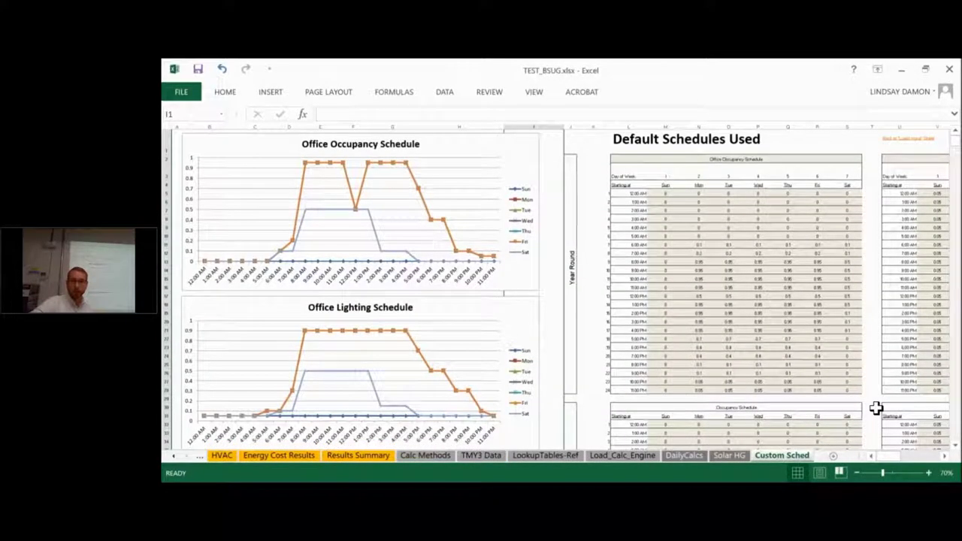
scroll(878, 408, down, 4)
scroll(864, 403, up, 4)
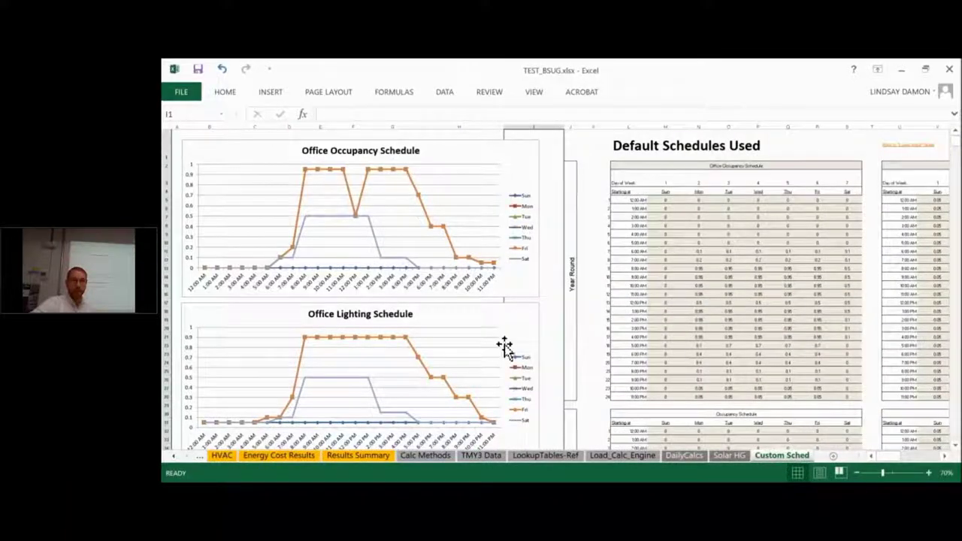
scroll(499, 340, down, 1)
scroll(499, 340, down, 5)
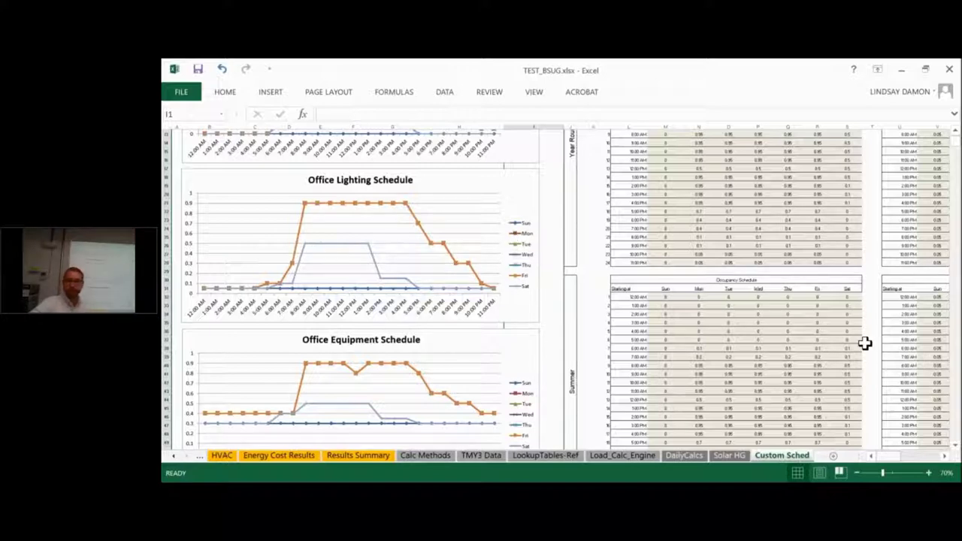
scroll(864, 343, up, 5)
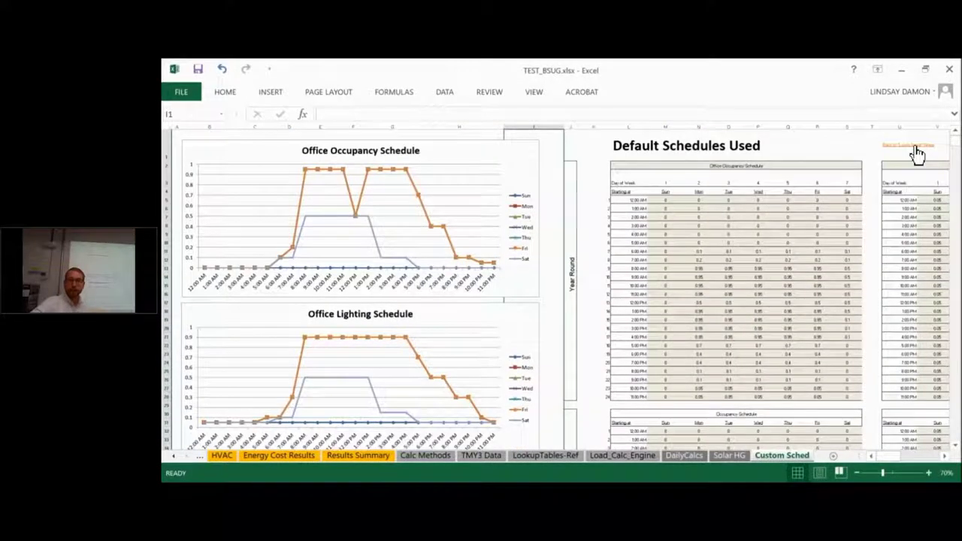
click(914, 150)
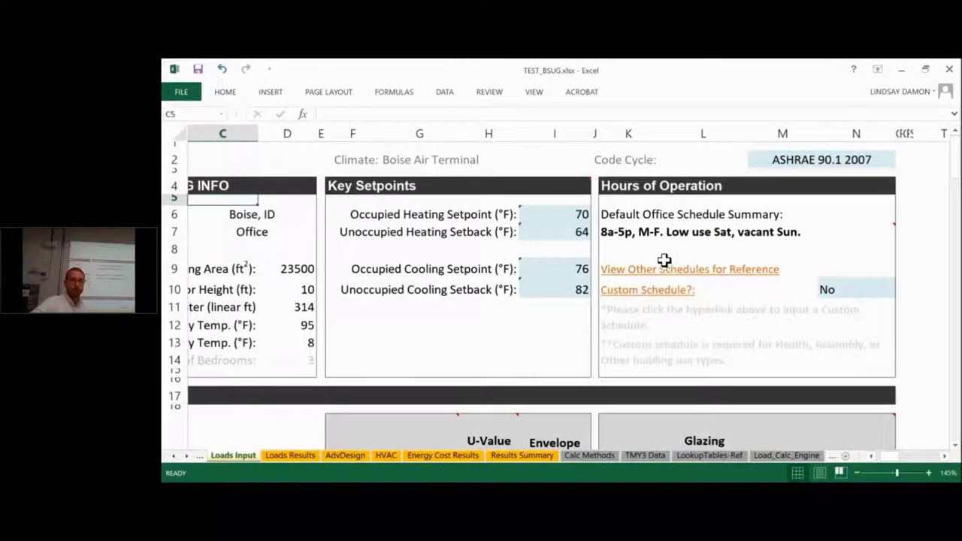
Inspect the formula behind the Occupied Heating Setpoint, and bring the general building info back into view
click(563, 216)
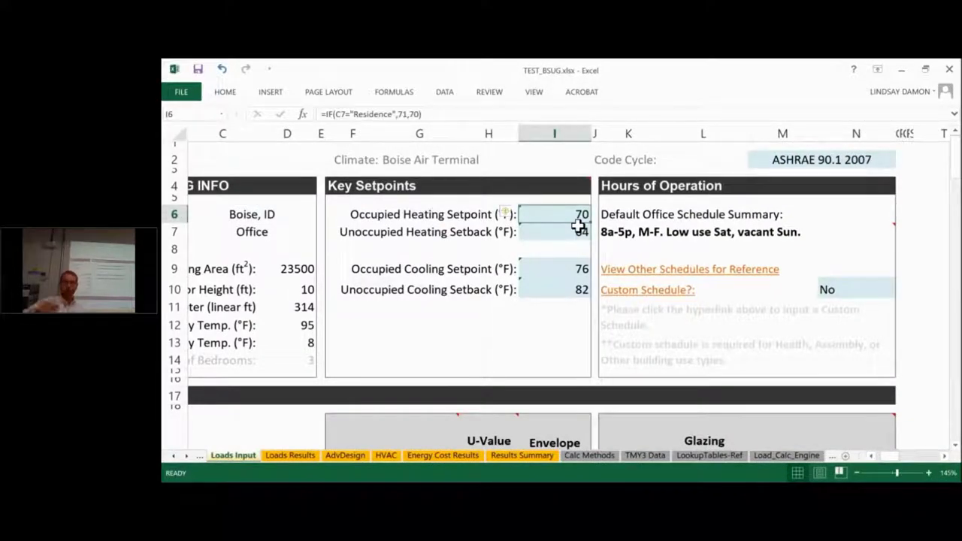
click(442, 248)
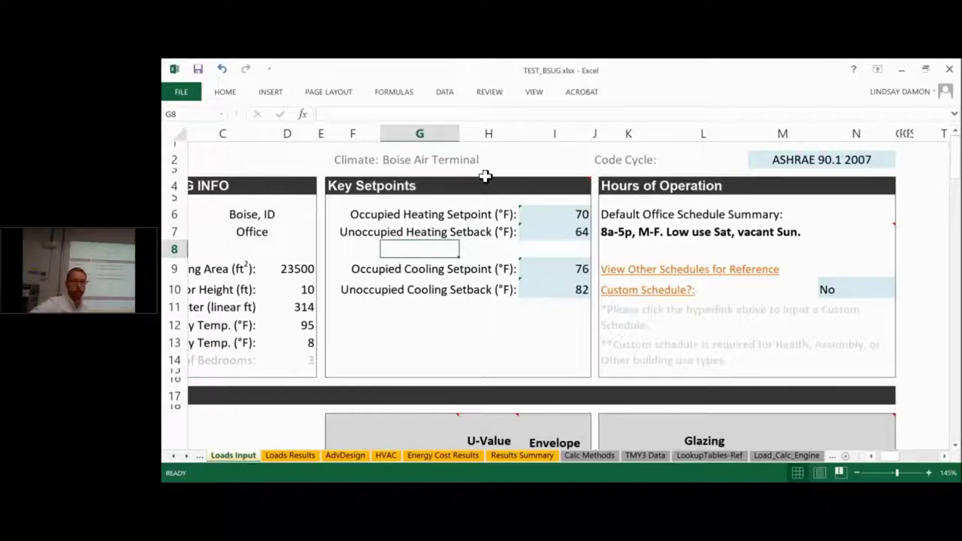
click(871, 456)
click(872, 456)
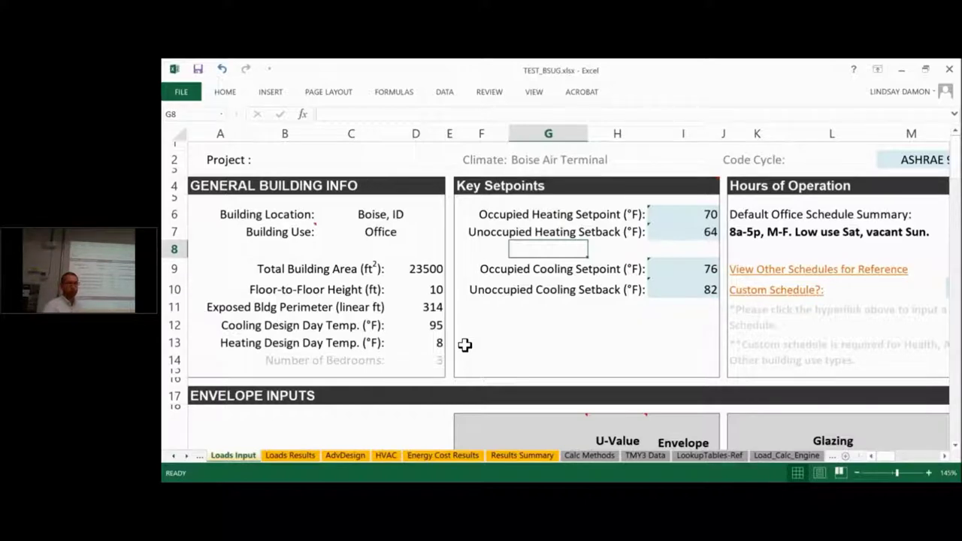
Review the floor-to-floor height, exposed perimeter, total building area, and cooling and heating design day temperature inputs with their notes
click(422, 290)
click(407, 308)
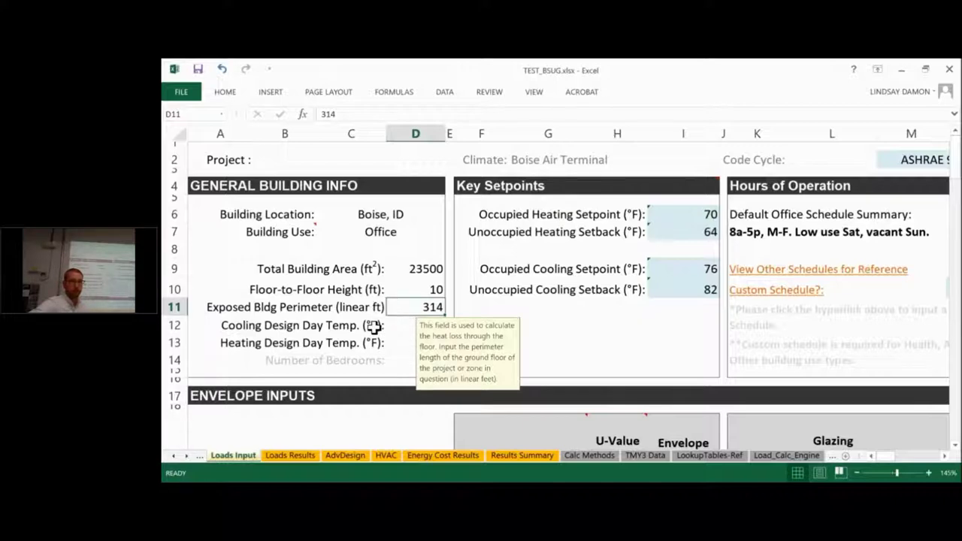
click(401, 269)
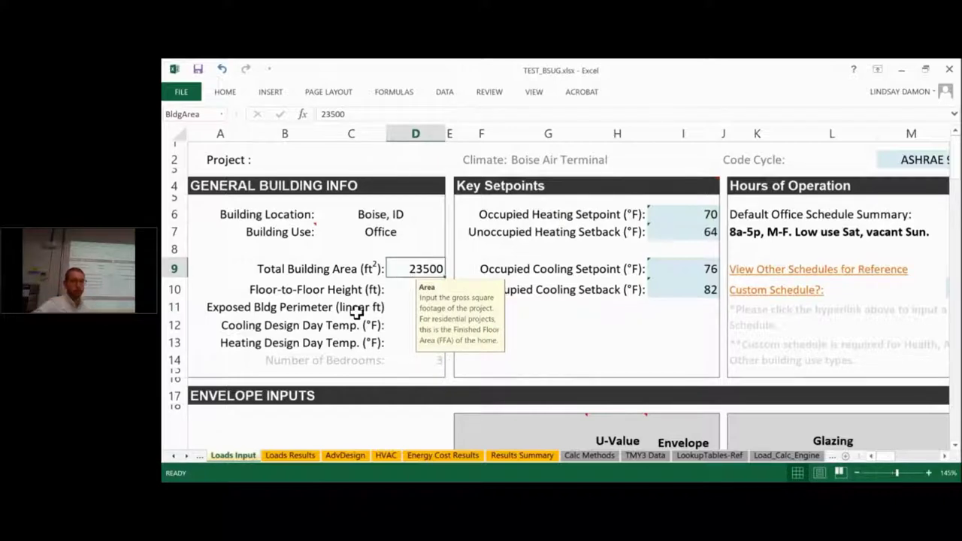
click(393, 325)
click(303, 328)
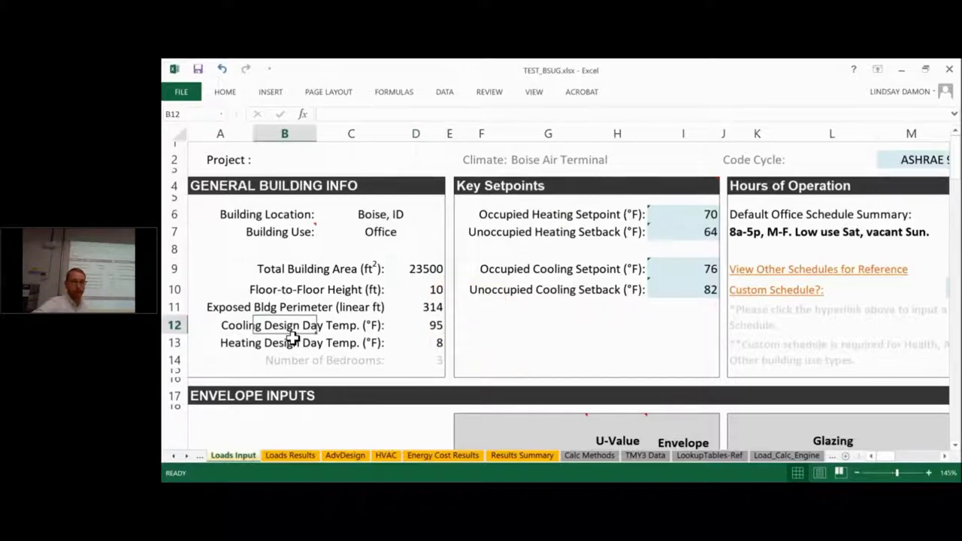
click(426, 327)
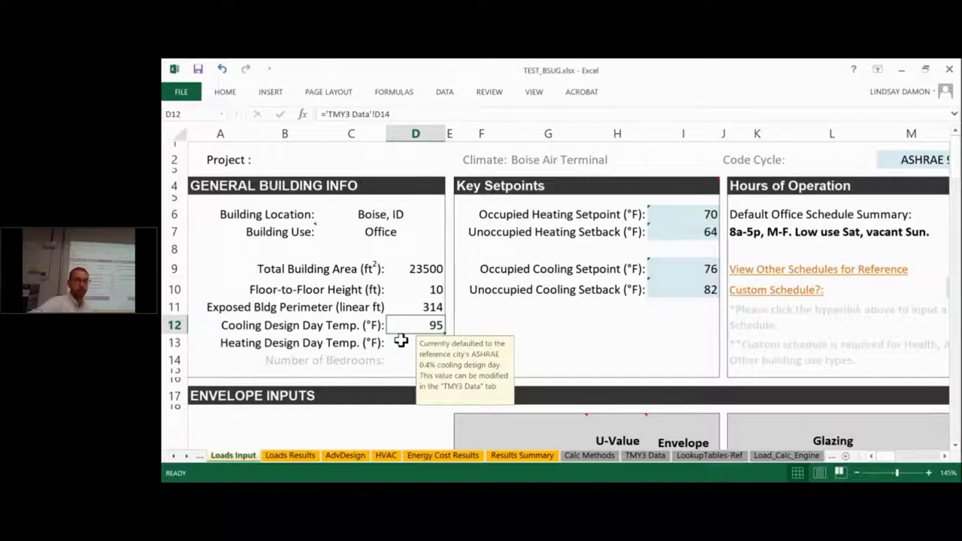
click(329, 331)
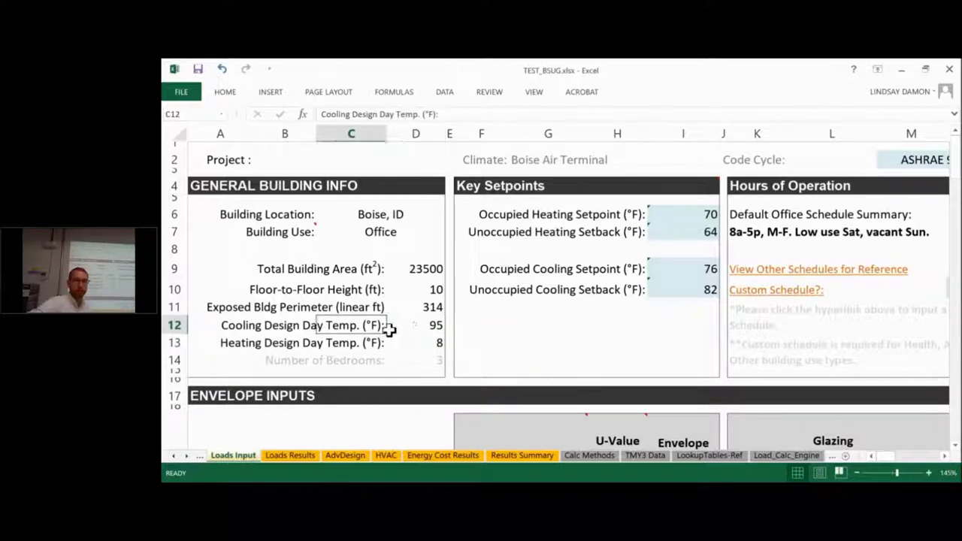
click(411, 342)
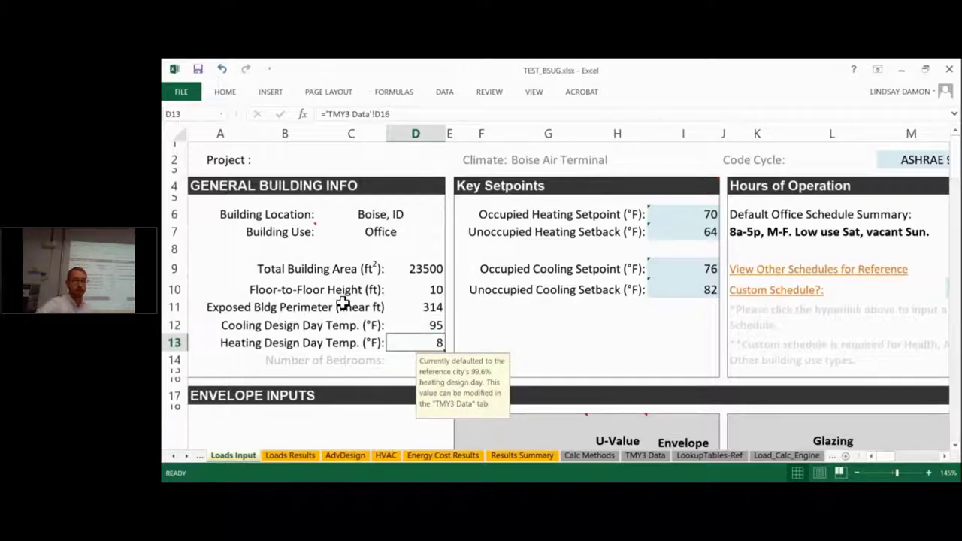
Inspect the greyed-out Number of Bedrooms input in the general building info
scroll(330, 304, down, 3)
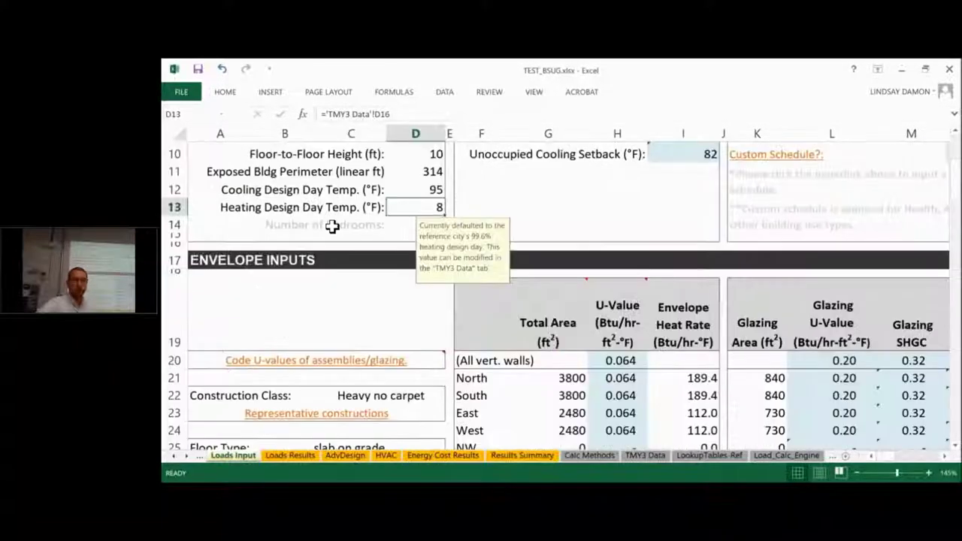
click(323, 225)
scroll(432, 328, up, 2)
click(432, 328)
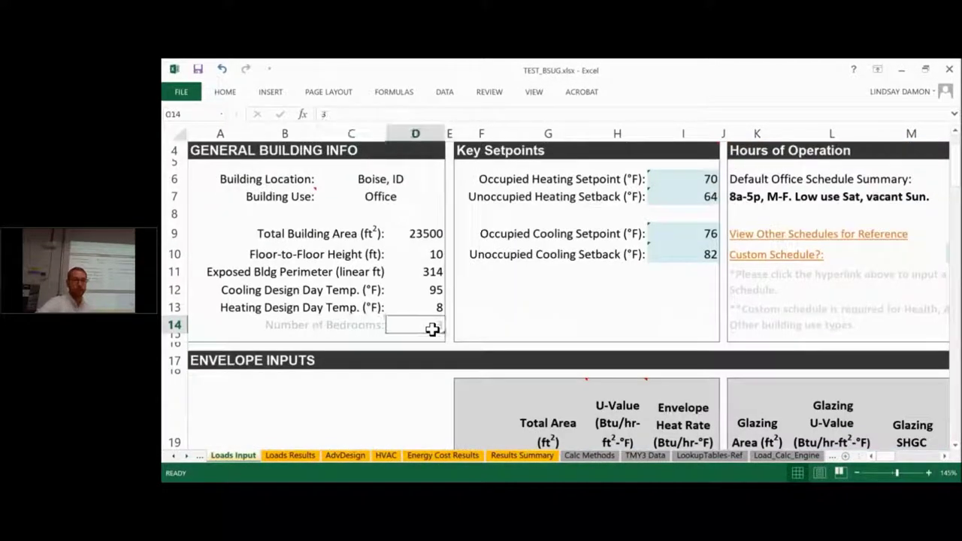
click(355, 323)
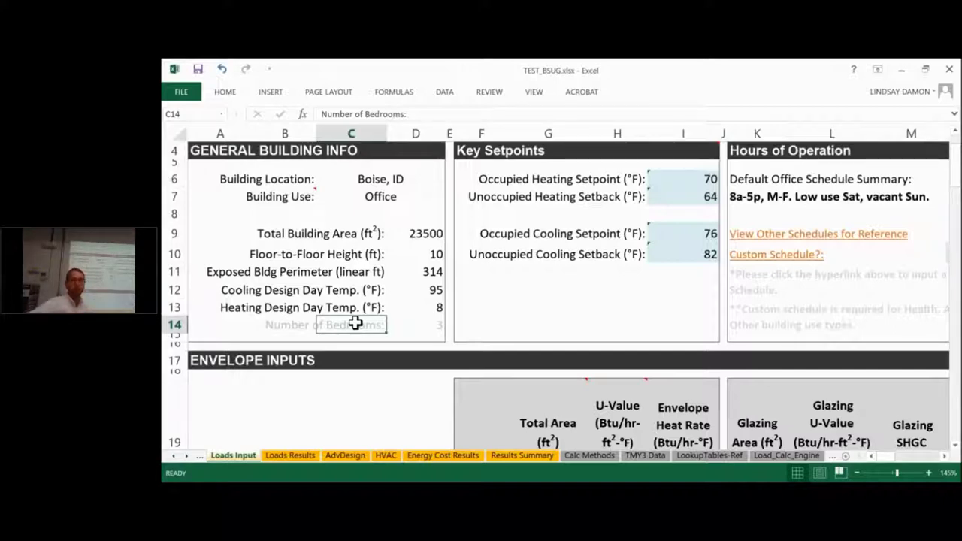
Look over the Envelope Inputs section, and select the total area of the north wall
scroll(523, 219, down, 1)
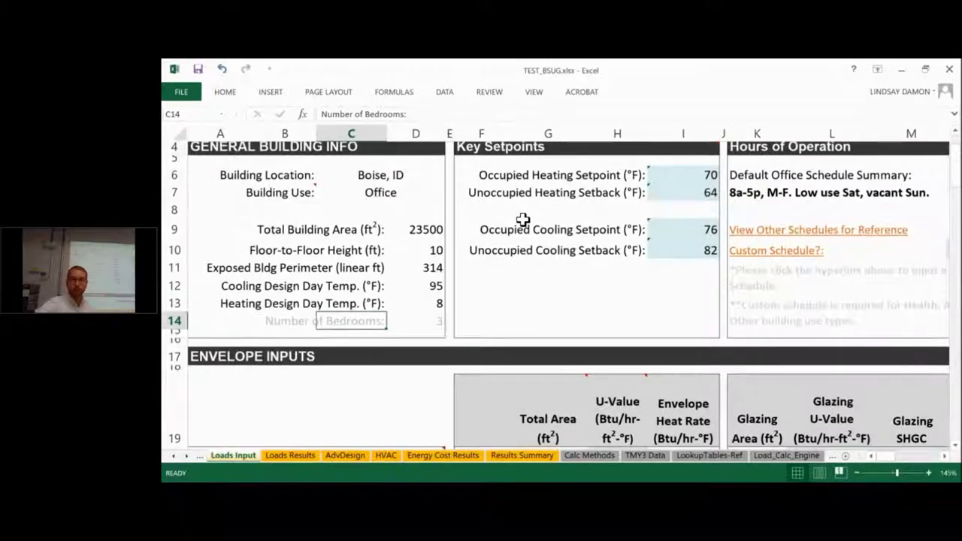
scroll(522, 219, down, 6)
scroll(516, 228, up, 1)
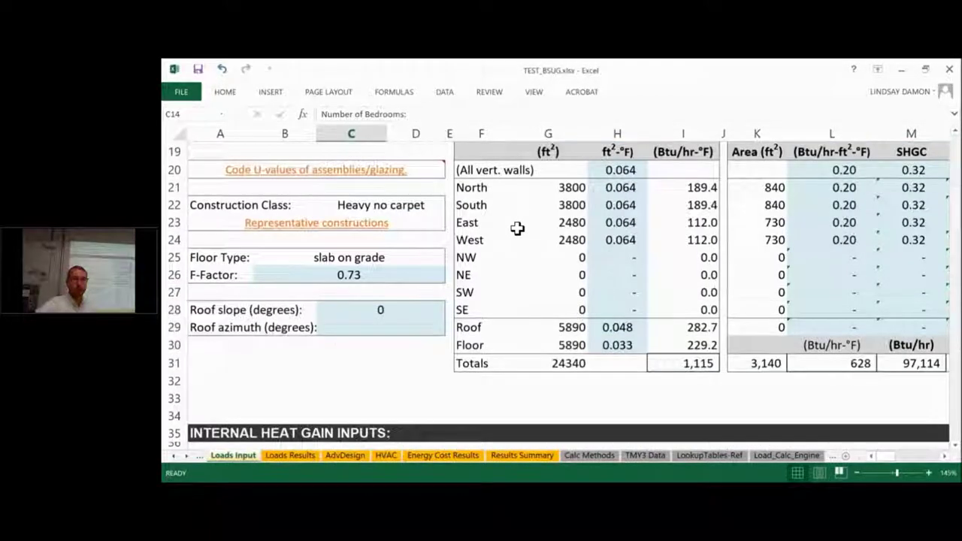
scroll(516, 228, up, 1)
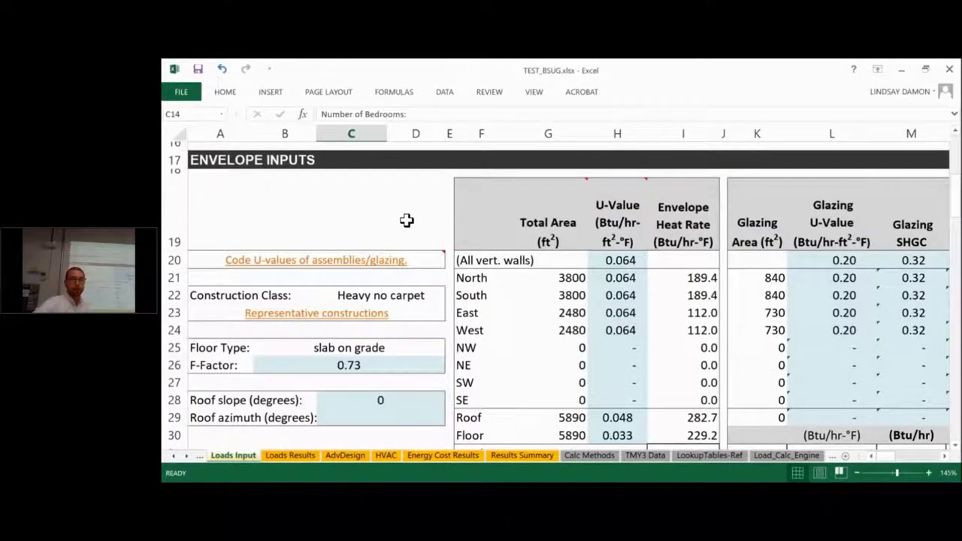
scroll(406, 221, up, 3)
scroll(405, 220, down, 2)
scroll(406, 221, up, 2)
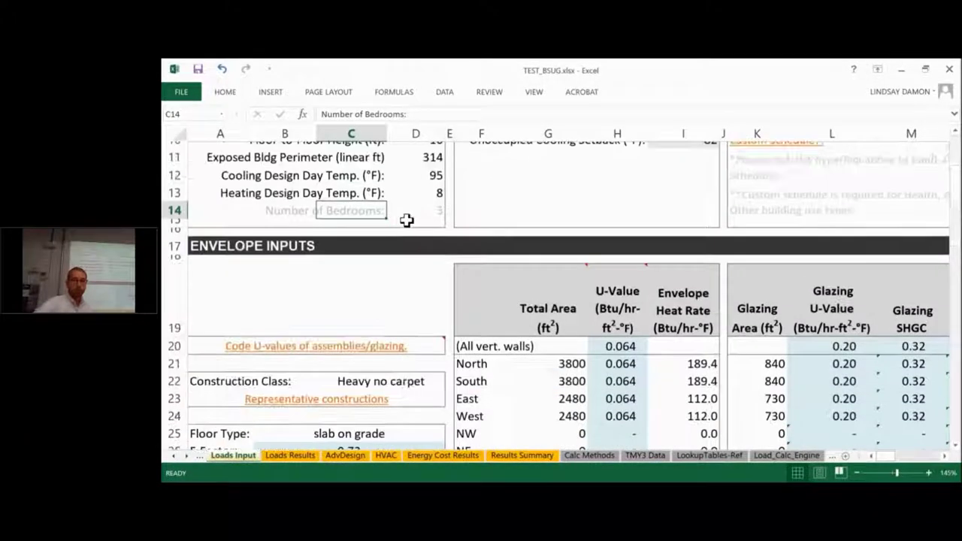
scroll(374, 333, down, 3)
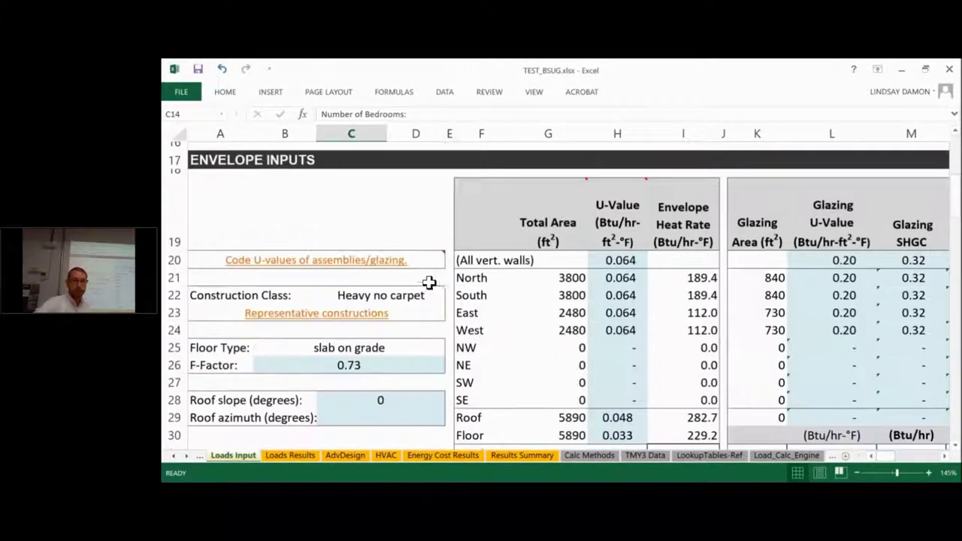
click(551, 279)
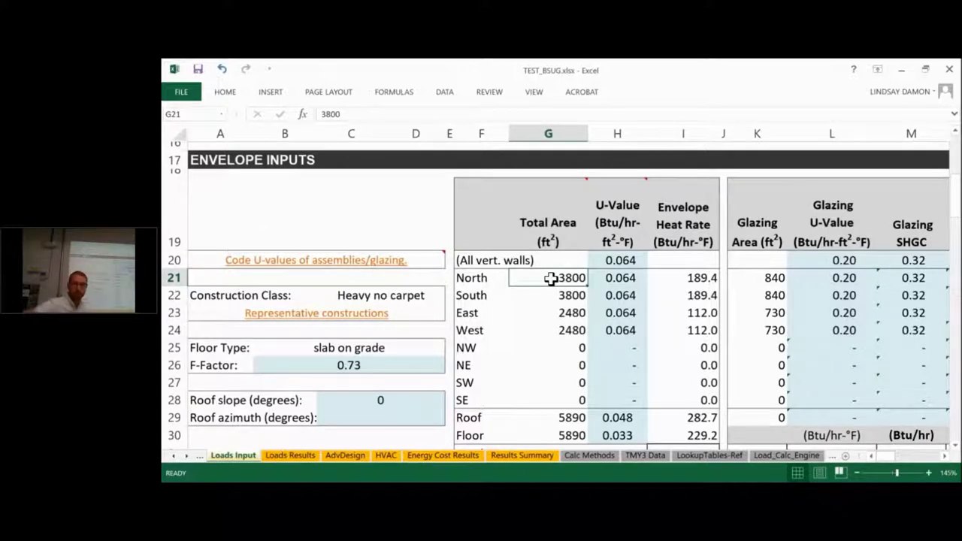
Inspect the north and west glazing areas and the note on the default U-value for all vertical walls
click(762, 277)
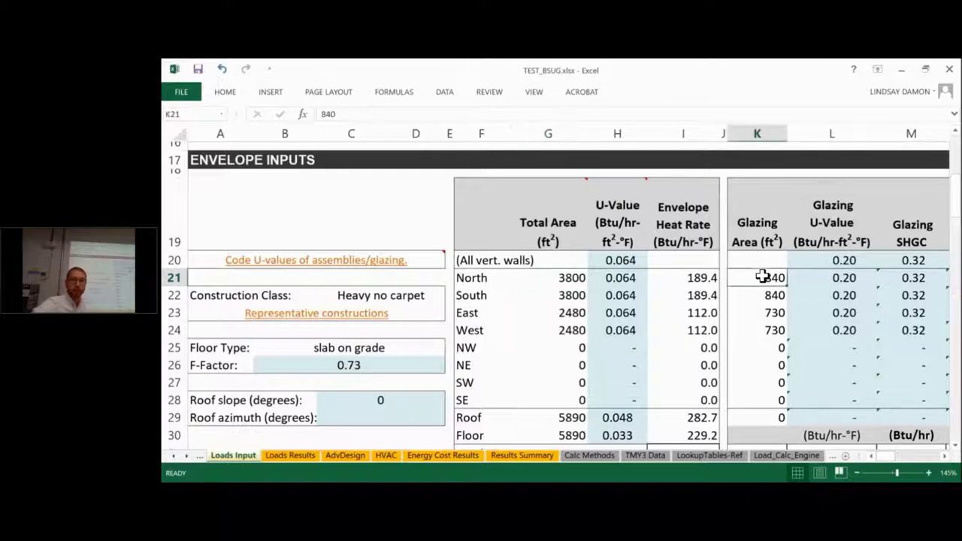
click(748, 321)
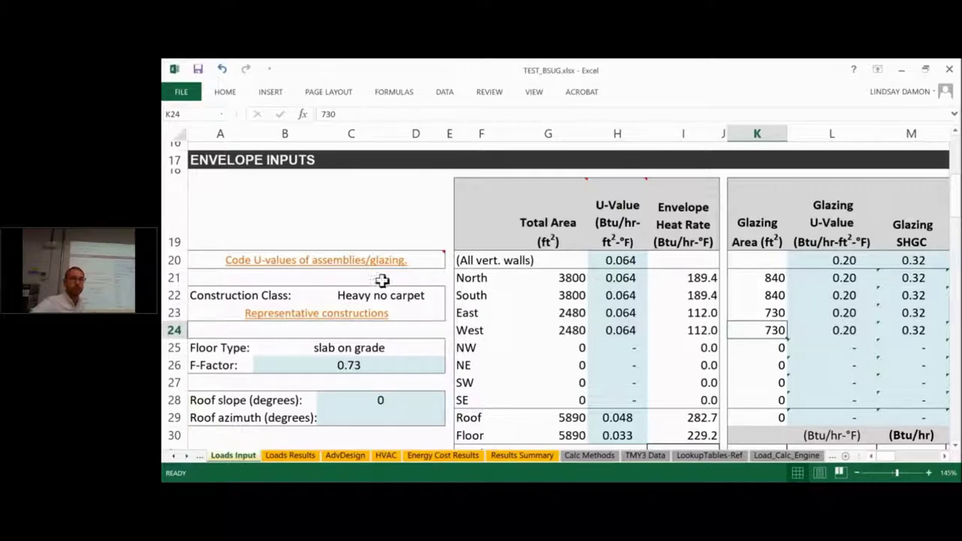
mouse_move(408, 263)
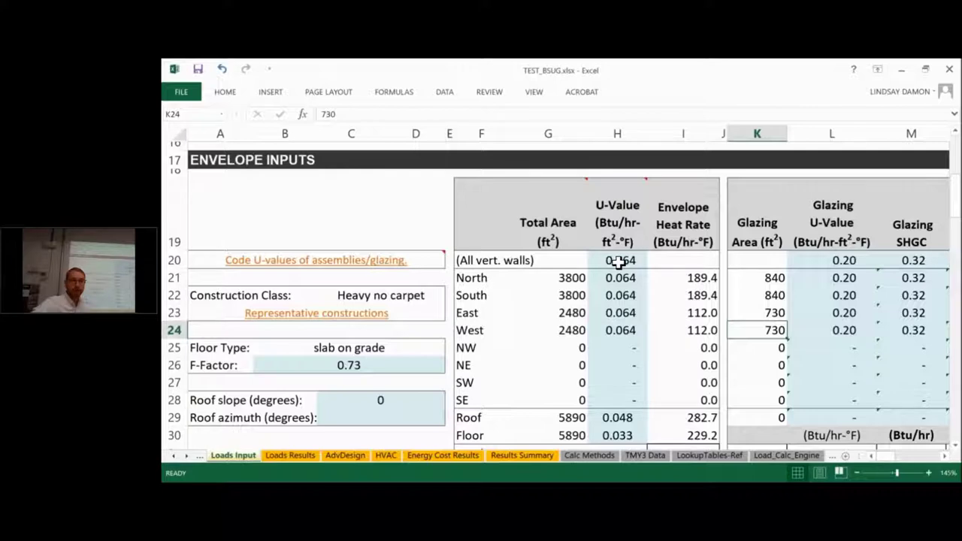
click(618, 260)
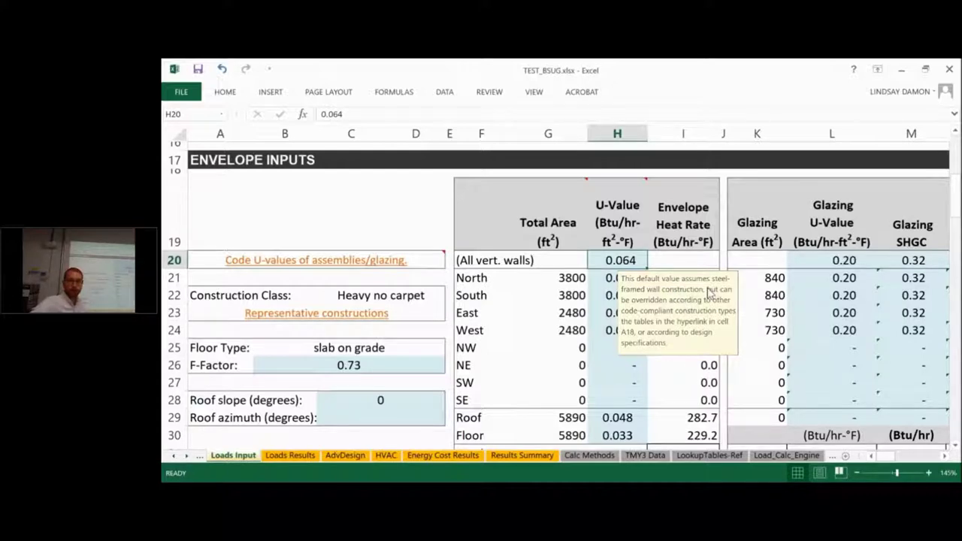
click(553, 275)
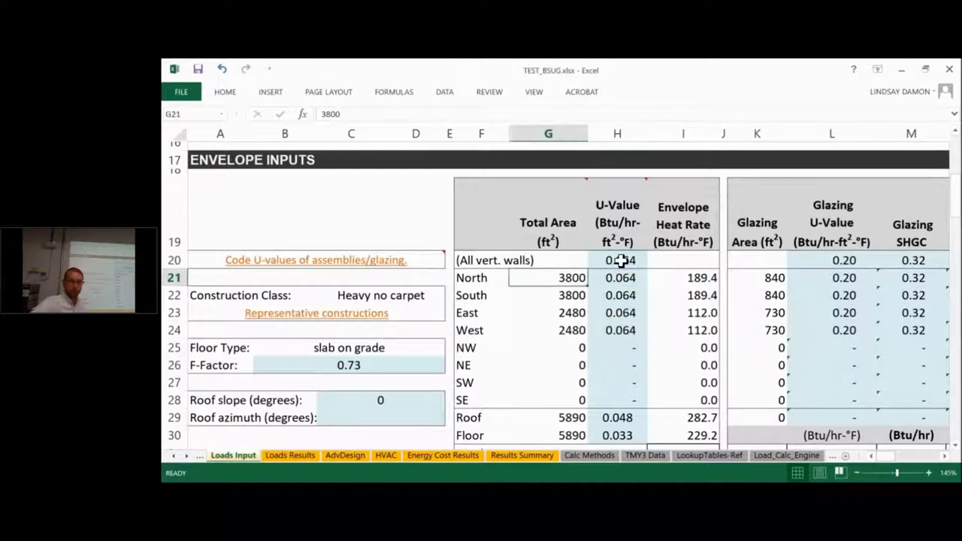
click(613, 260)
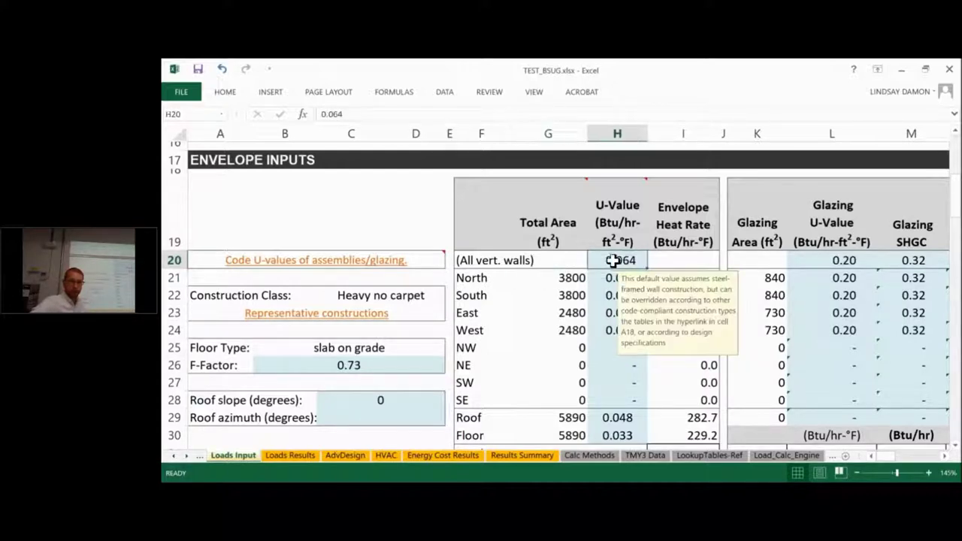
click(525, 276)
Review the ASHRAE 90.1 2007 code U-value reference table, return to the envelope inputs, and inspect the north wall's U-value formula
mouse_move(392, 267)
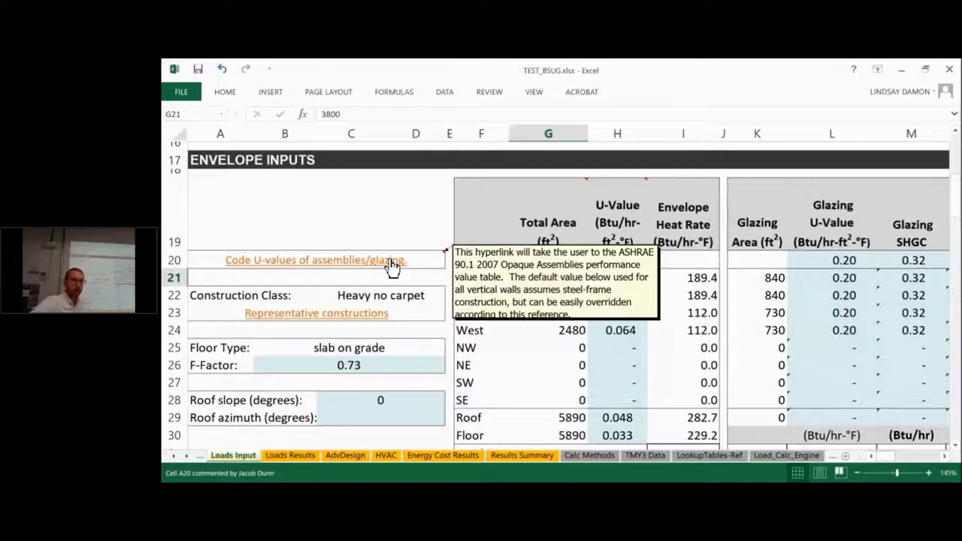
click(392, 262)
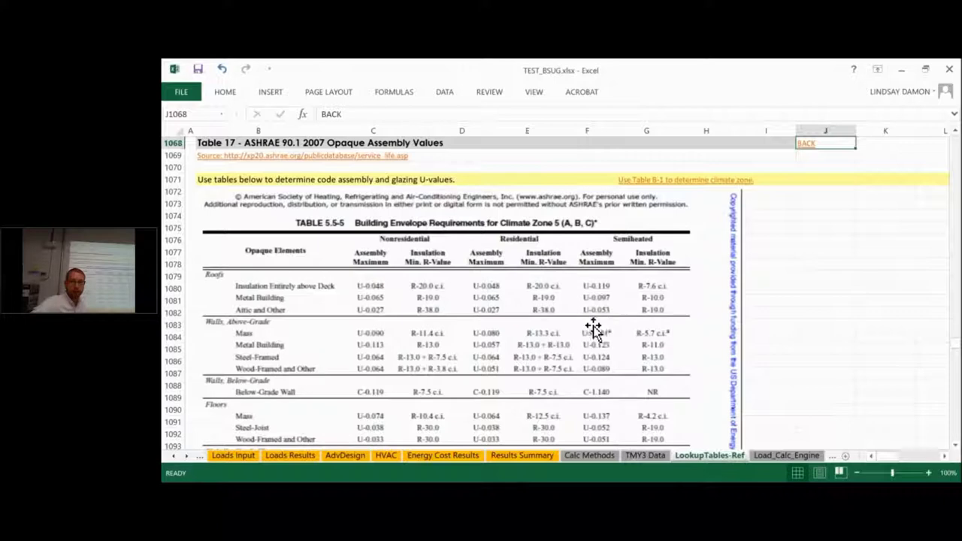
scroll(409, 353, down, 1)
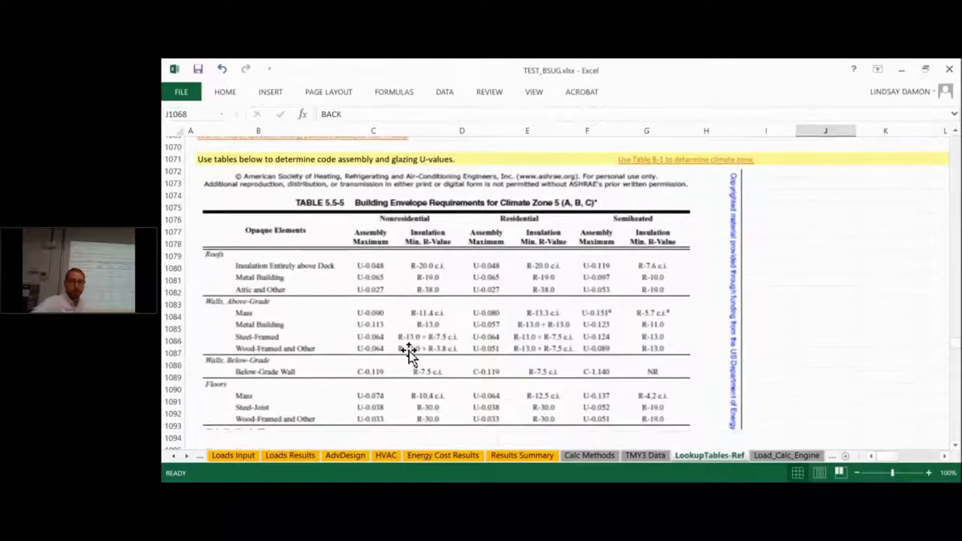
scroll(770, 229, up, 2)
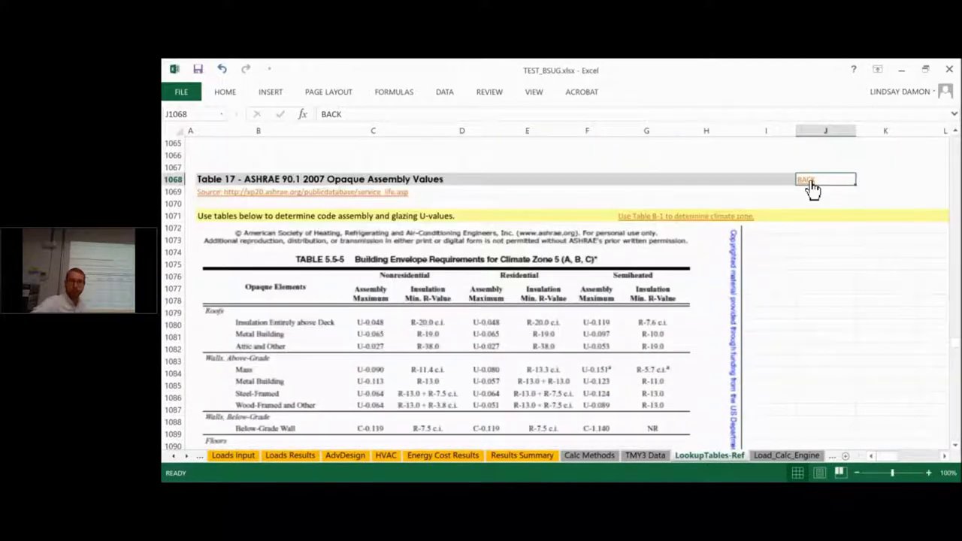
click(811, 186)
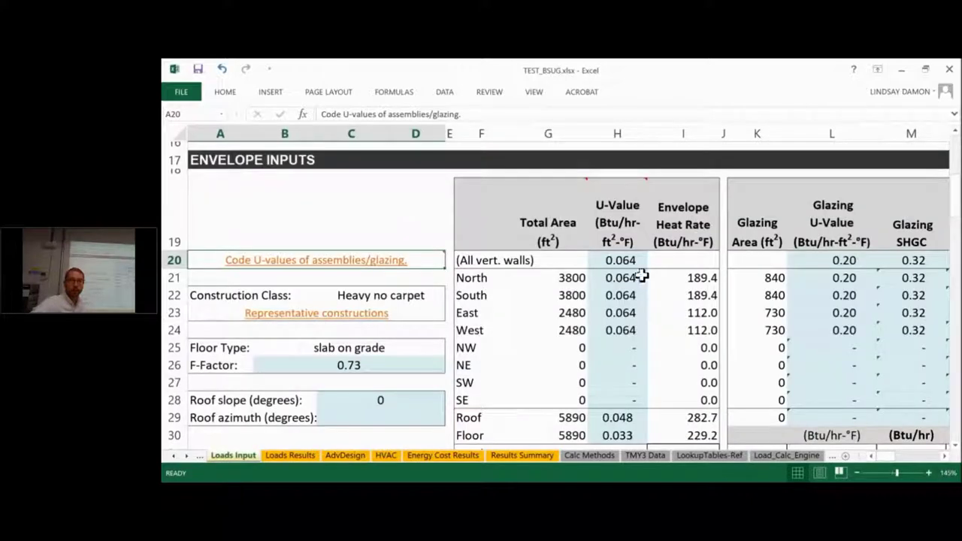
click(633, 276)
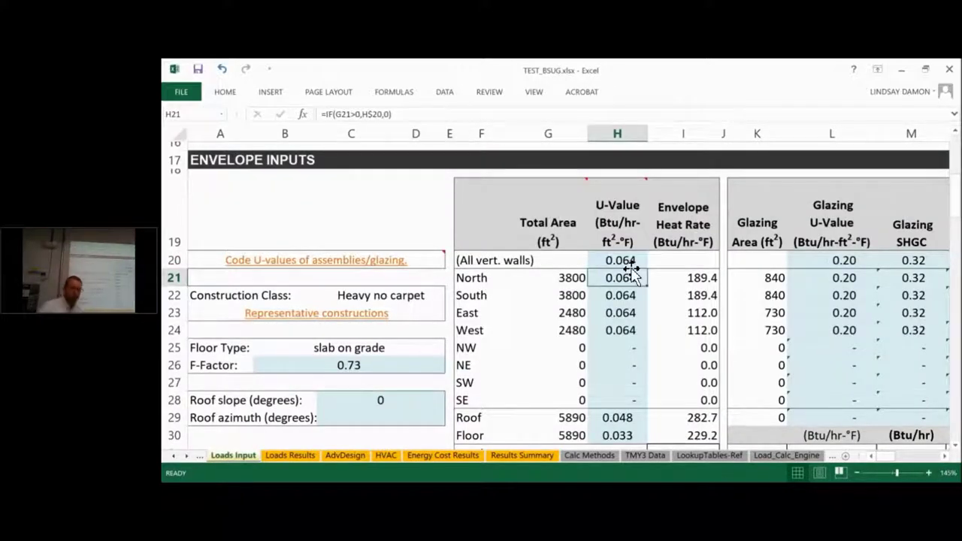
Review the representative constructions reference table for light to heavy construction classes, and return to the loads inputs
click(272, 302)
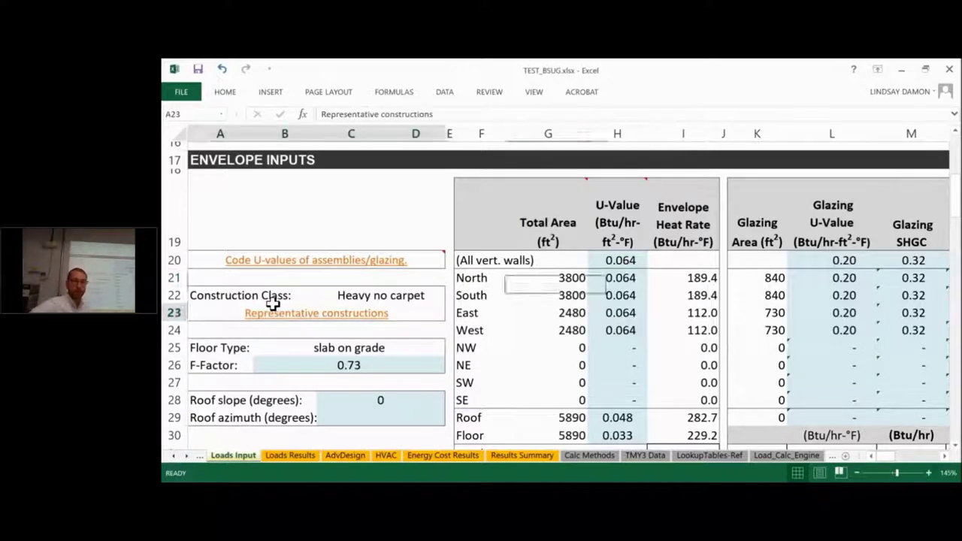
click(328, 320)
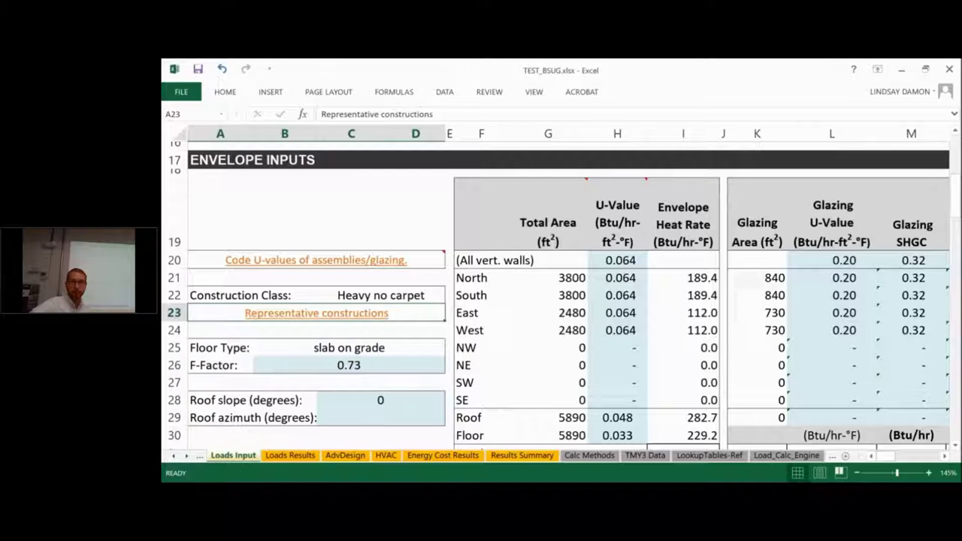
scroll(752, 289, up, 3)
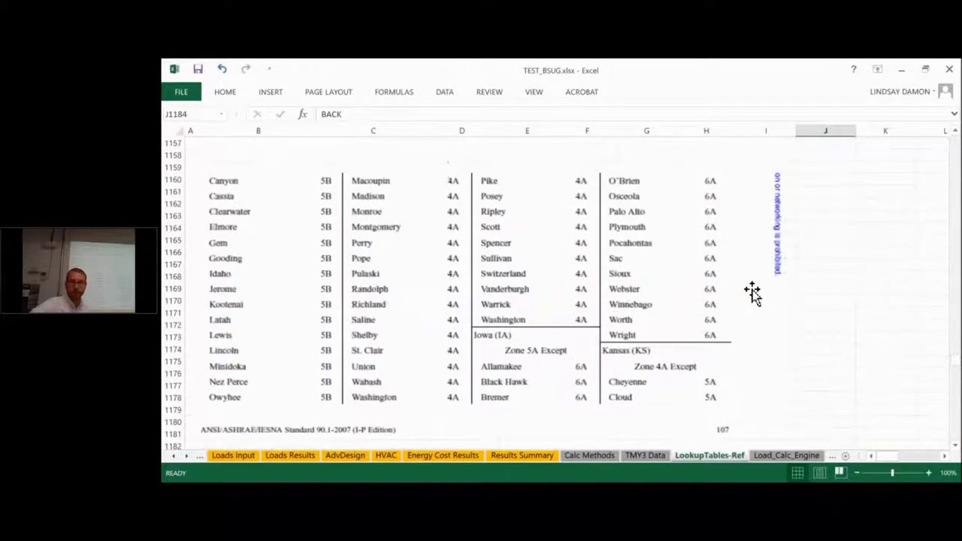
scroll(797, 289, down, 7)
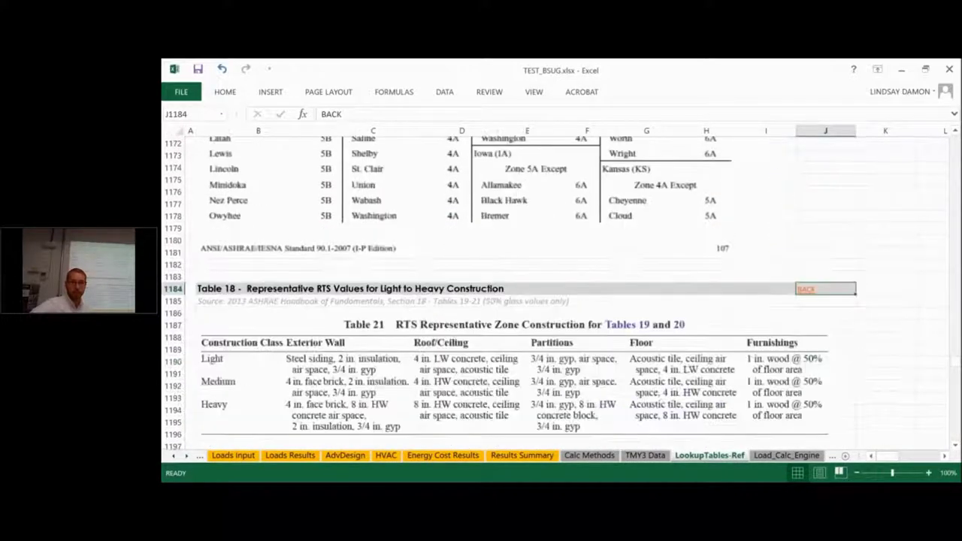
click(806, 291)
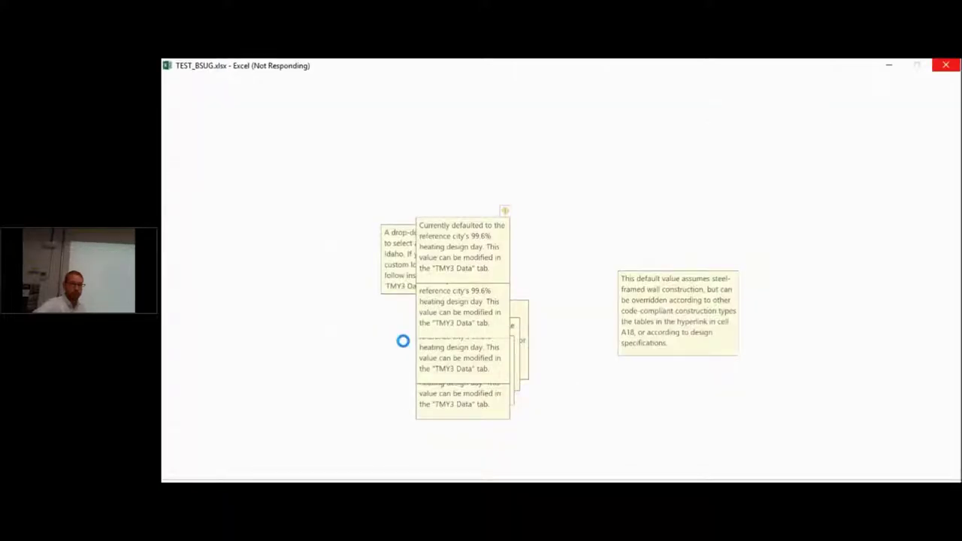
Look over the Internal Heat Gain Inputs and the Outdoor Air Inputs for mechanical ventilation and infiltration
scroll(403, 340, down, 8)
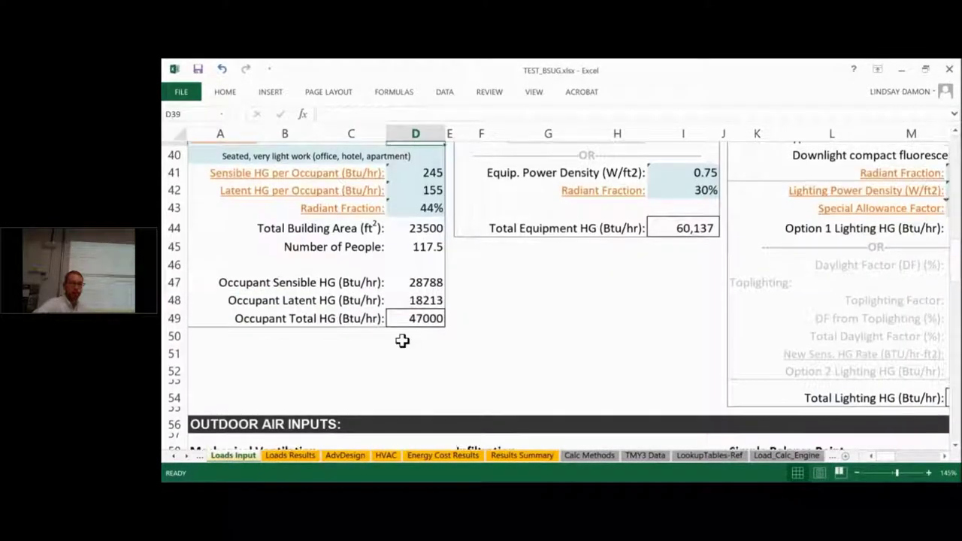
scroll(402, 340, up, 8)
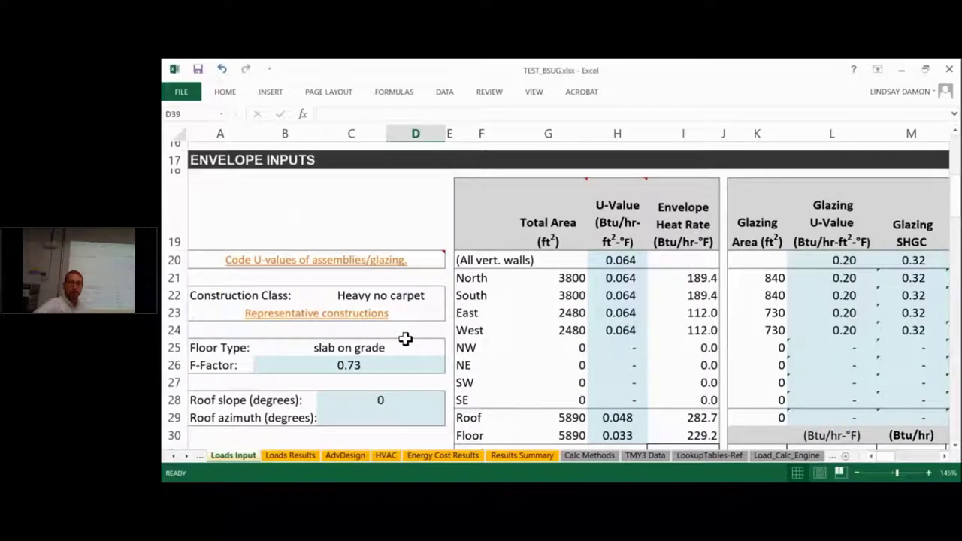
scroll(404, 340, down, 6)
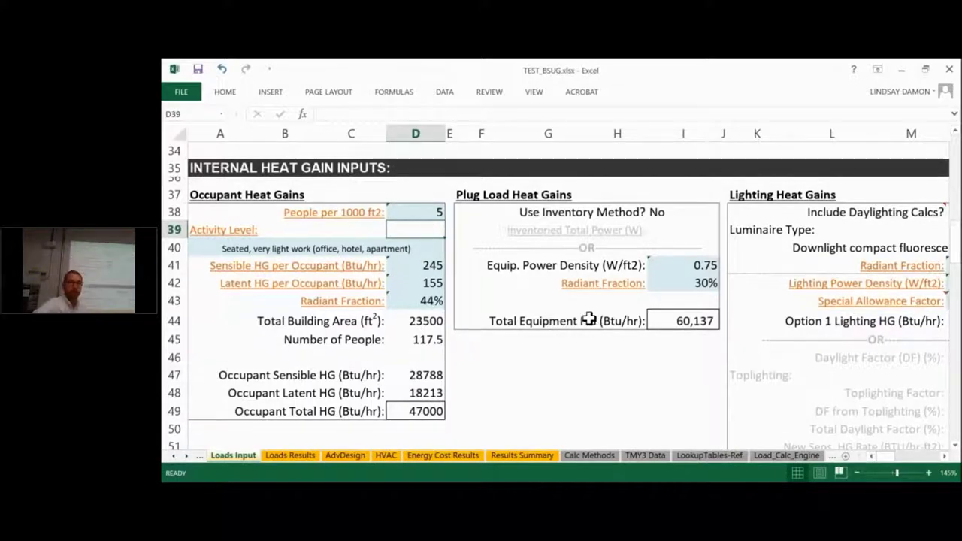
scroll(587, 317, down, 1)
scroll(587, 317, down, 6)
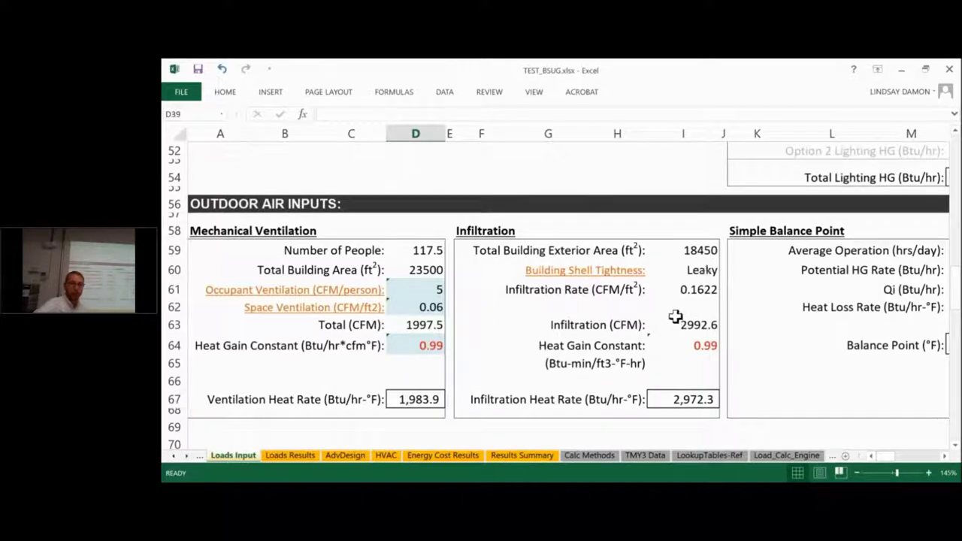
scroll(675, 315, down, 2)
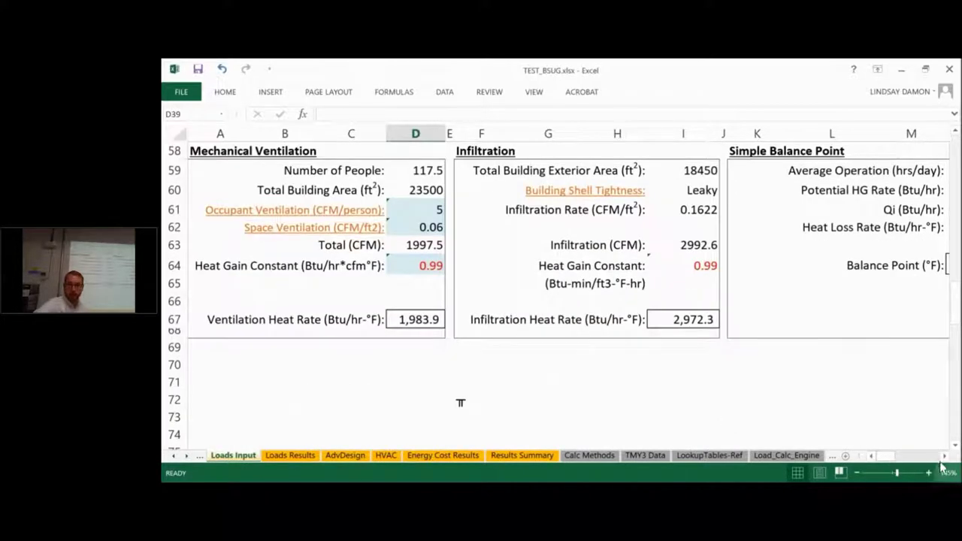
Inspect the Balance Point formula in the Simple Balance Point section
click(943, 456)
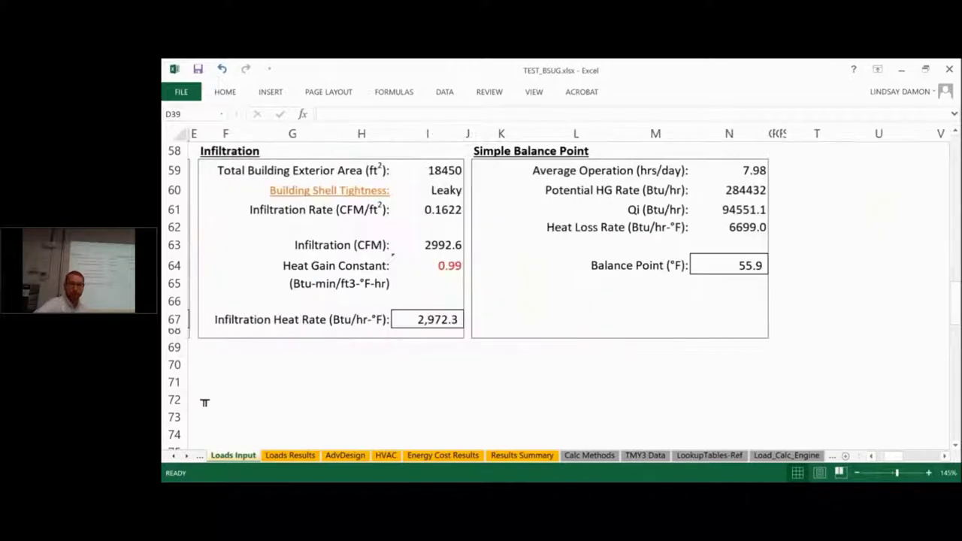
click(726, 264)
scroll(657, 324, up, 1)
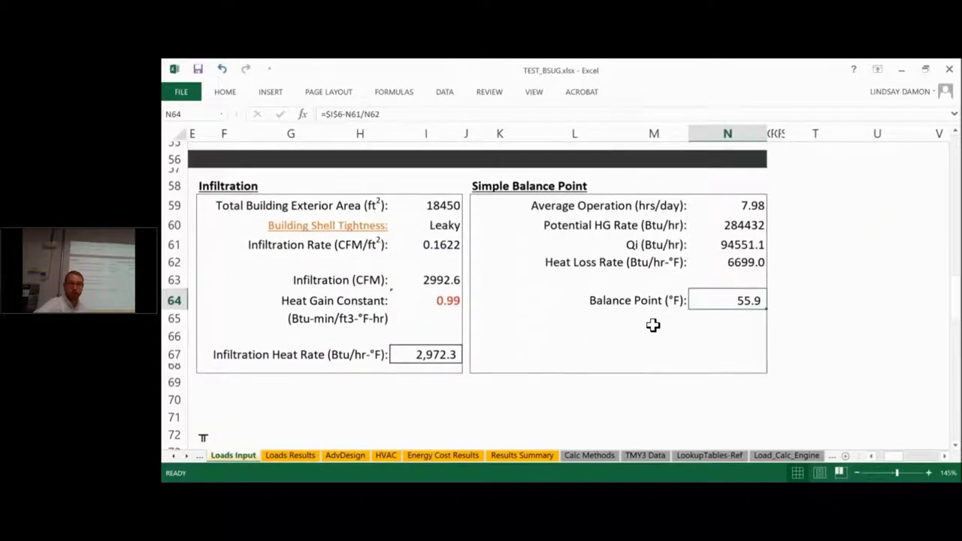
Set the Building Shell Tightness under Infiltration to Baseline
click(443, 226)
click(467, 229)
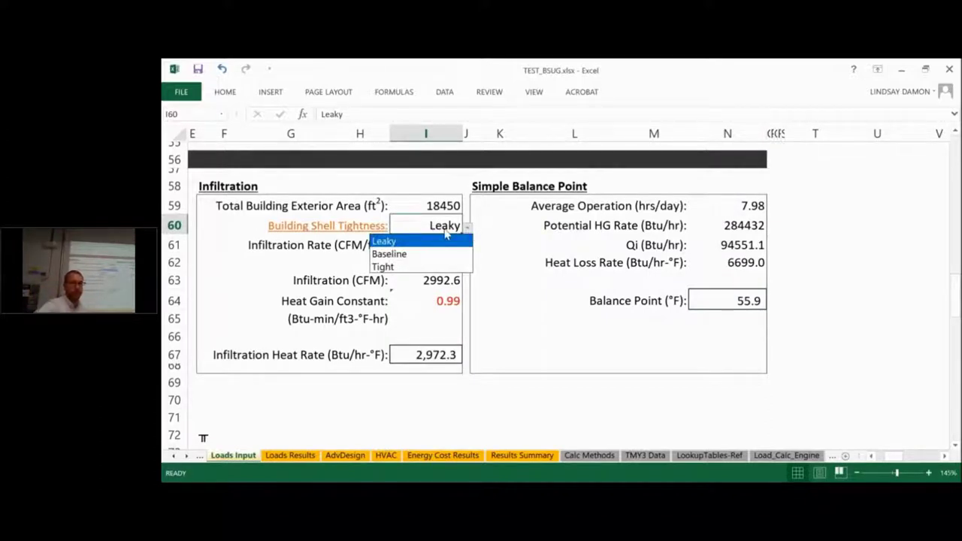
click(416, 253)
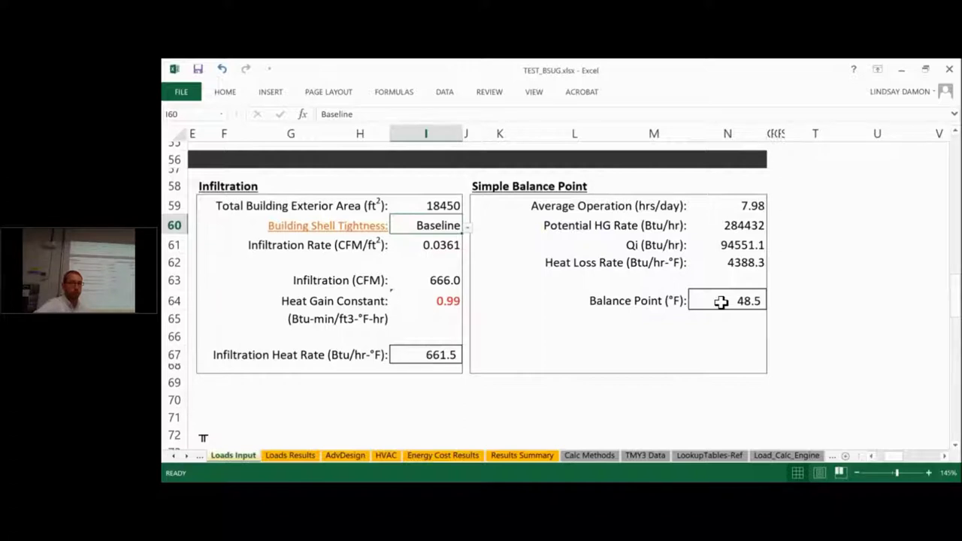
Set the Building Shell Tightness to Tight, and check the resulting balance point
click(466, 226)
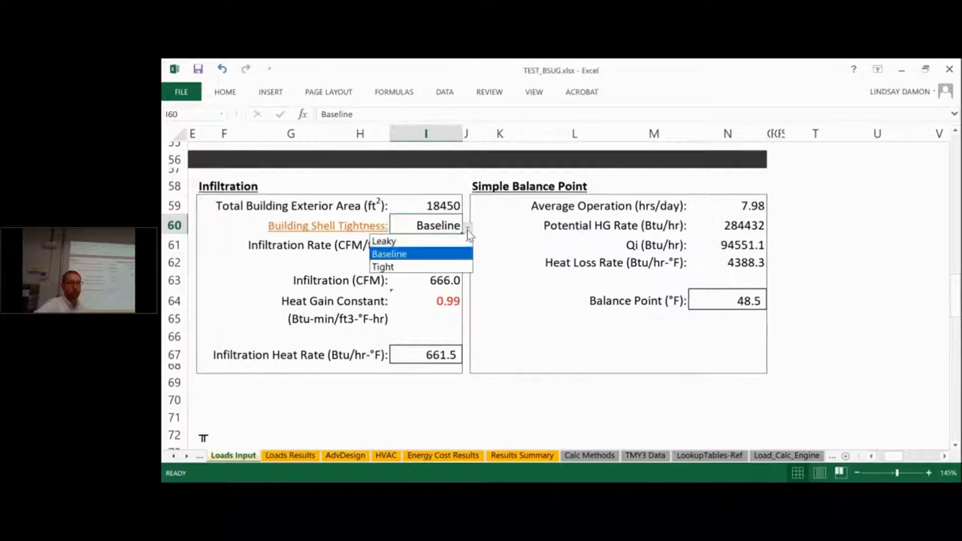
click(437, 268)
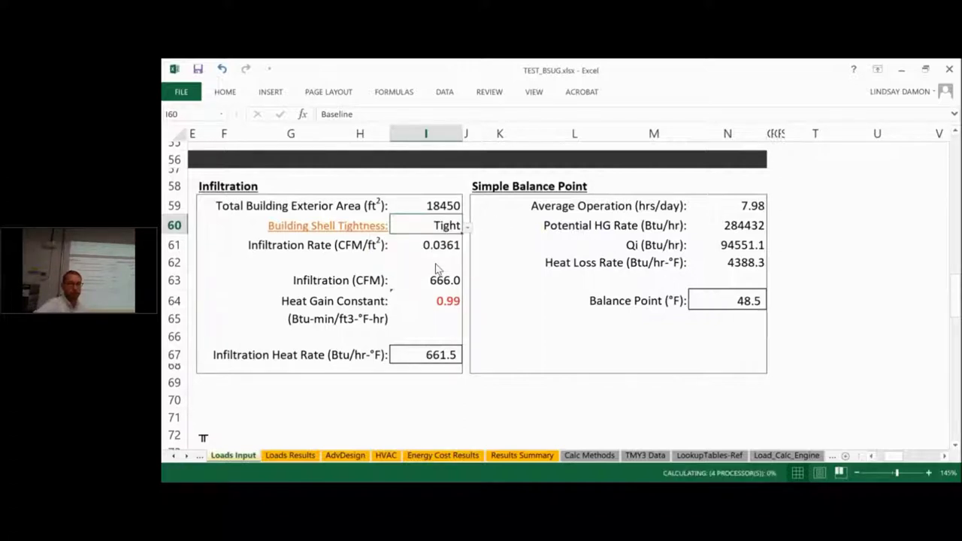
click(724, 298)
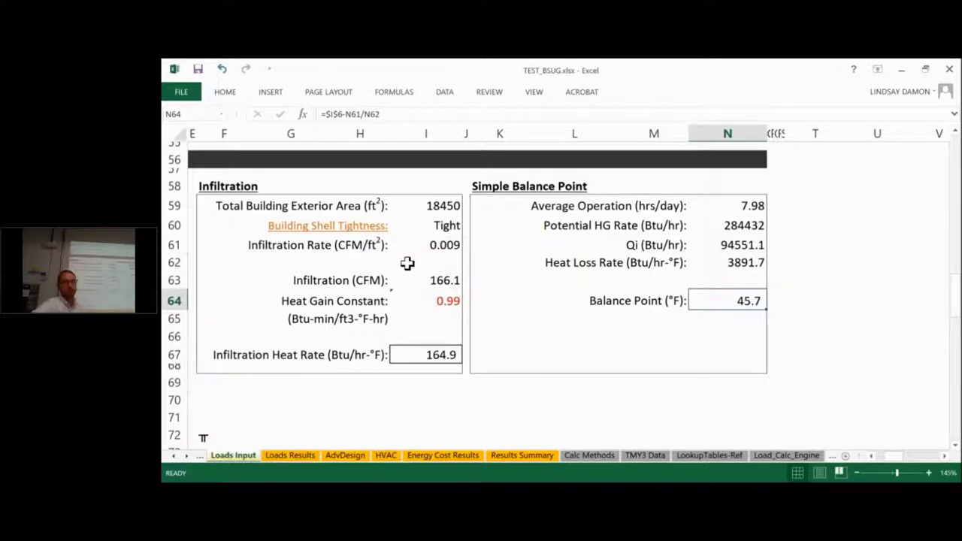
click(187, 456)
click(187, 456)
click(187, 456)
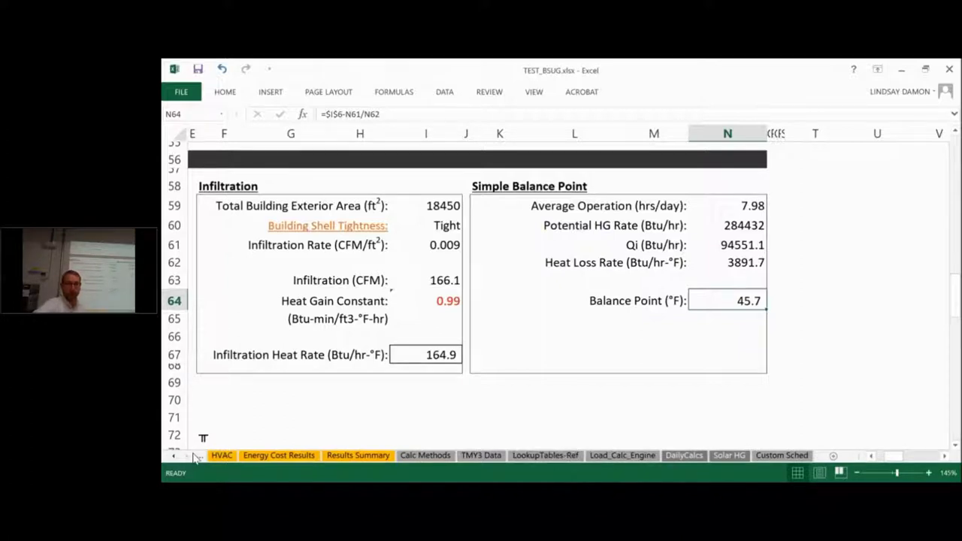
click(174, 455)
click(174, 456)
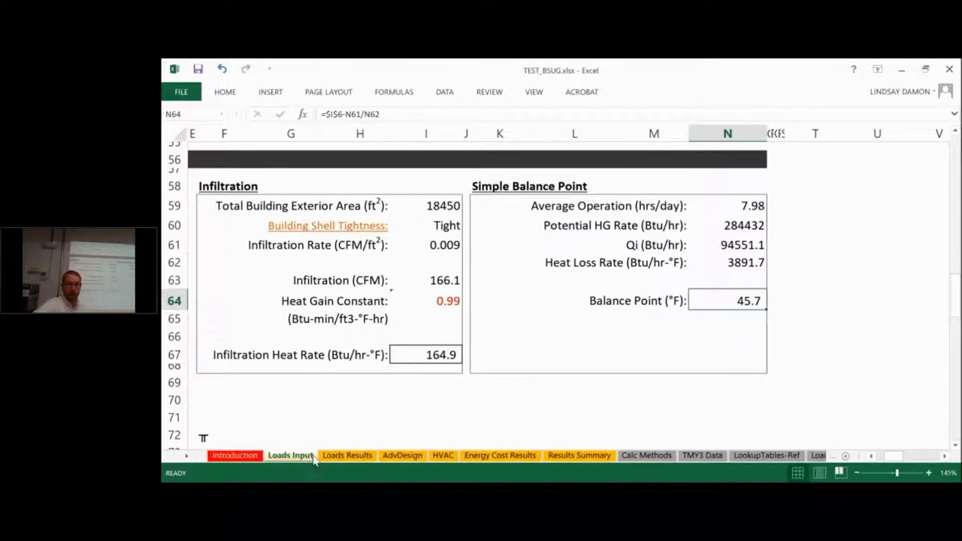
Inspect the Total Building Exterior Area formula and the note on the infiltration Heat Gain Constant
click(455, 368)
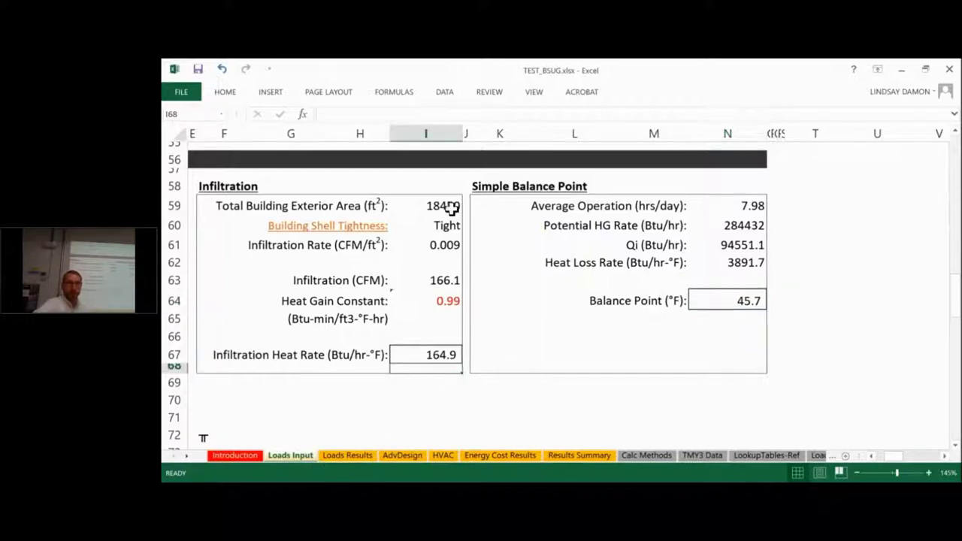
click(448, 209)
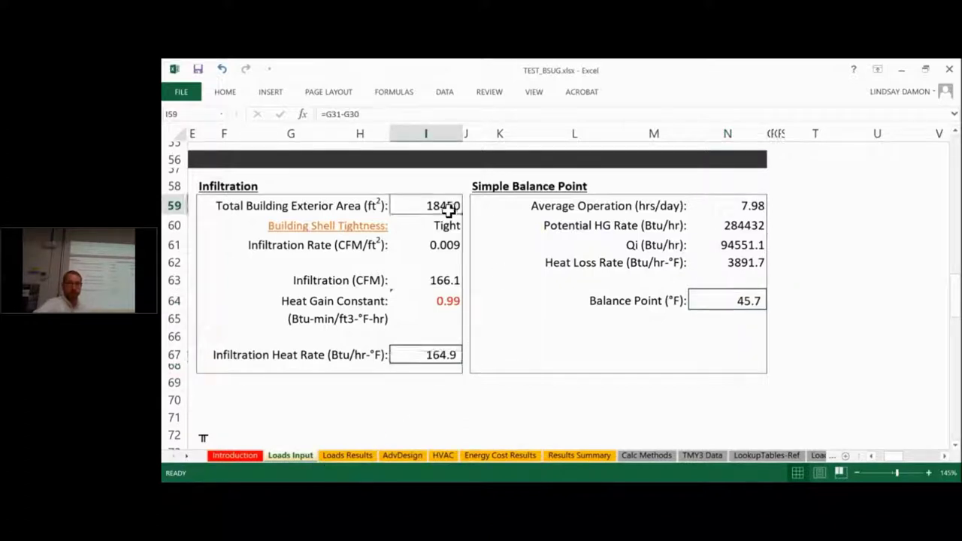
click(427, 295)
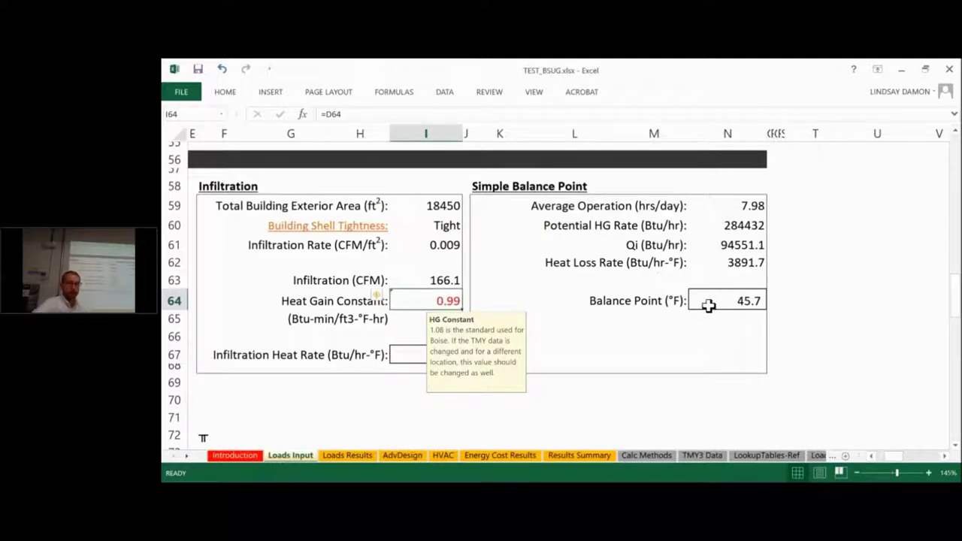
click(586, 354)
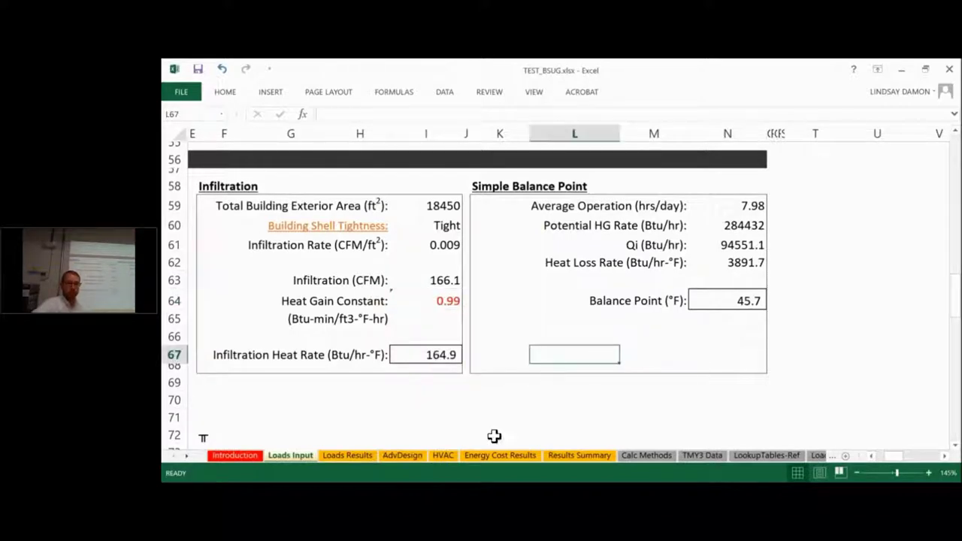
Examine the Simple Balance Point Feasibility Study, the Average Operation formula and the temperature chart on the AdvDesign sheet
click(411, 456)
scroll(423, 364, up, 20)
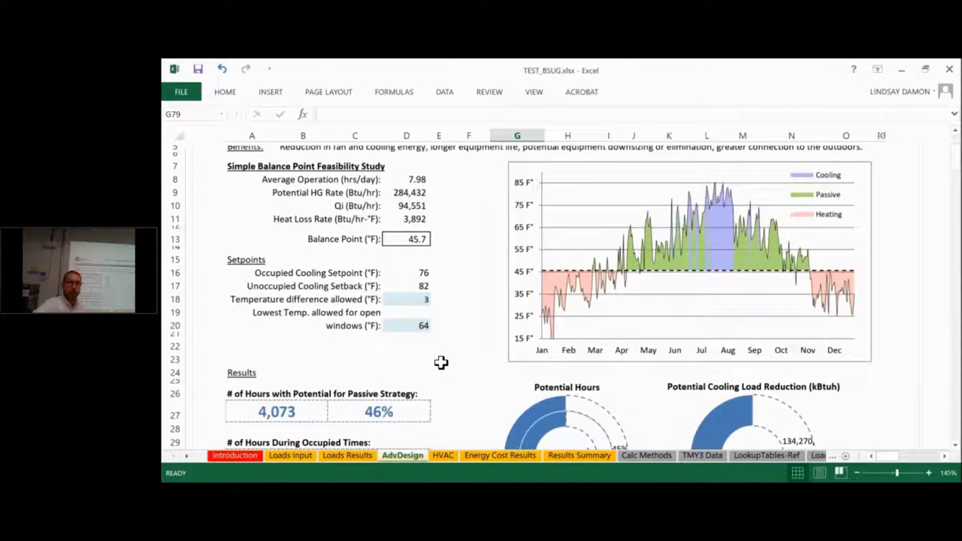
scroll(440, 363, up, 2)
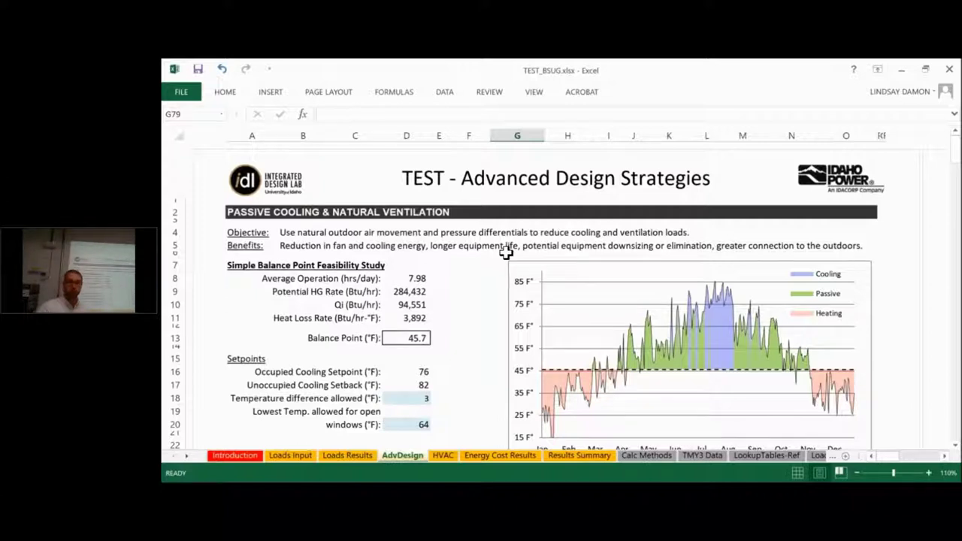
click(413, 279)
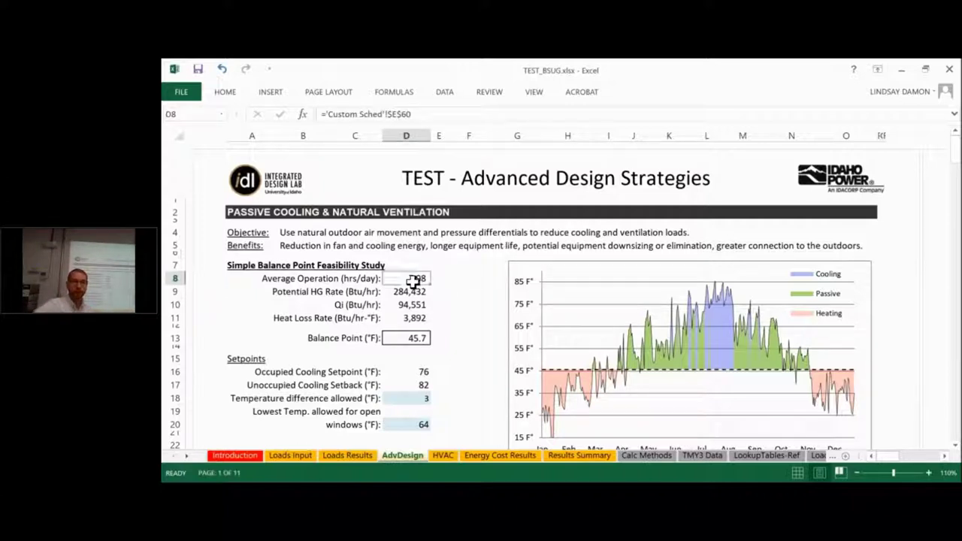
click(466, 290)
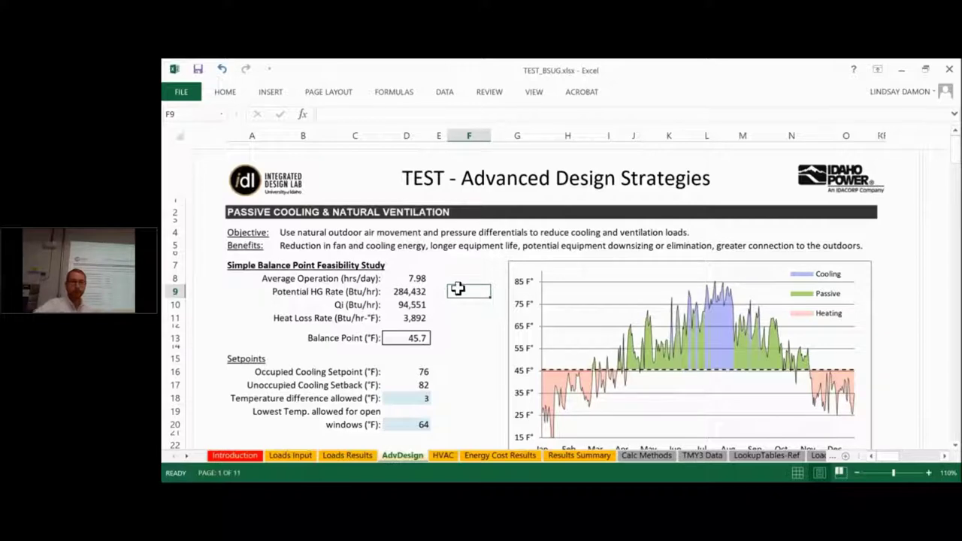
scroll(457, 288, down, 2)
scroll(420, 352, up, 2)
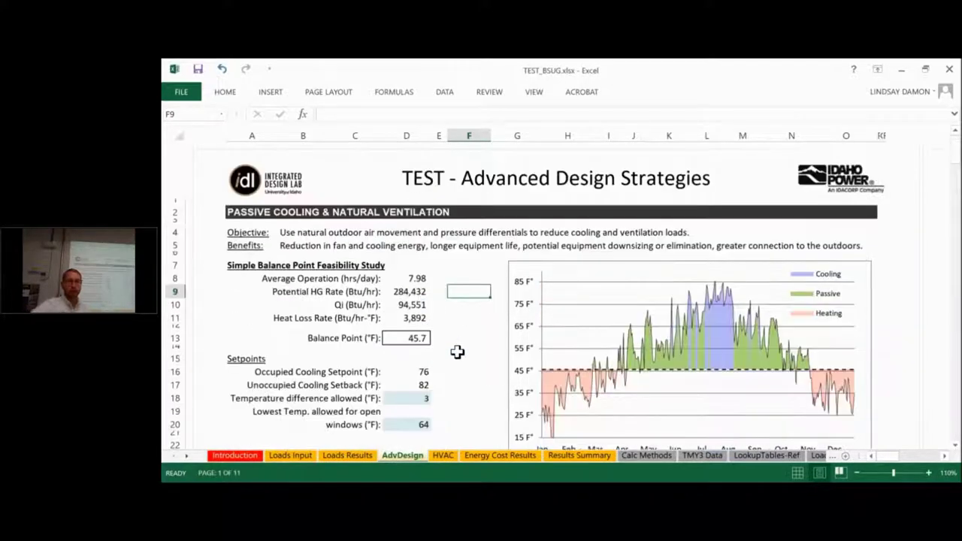
click(425, 279)
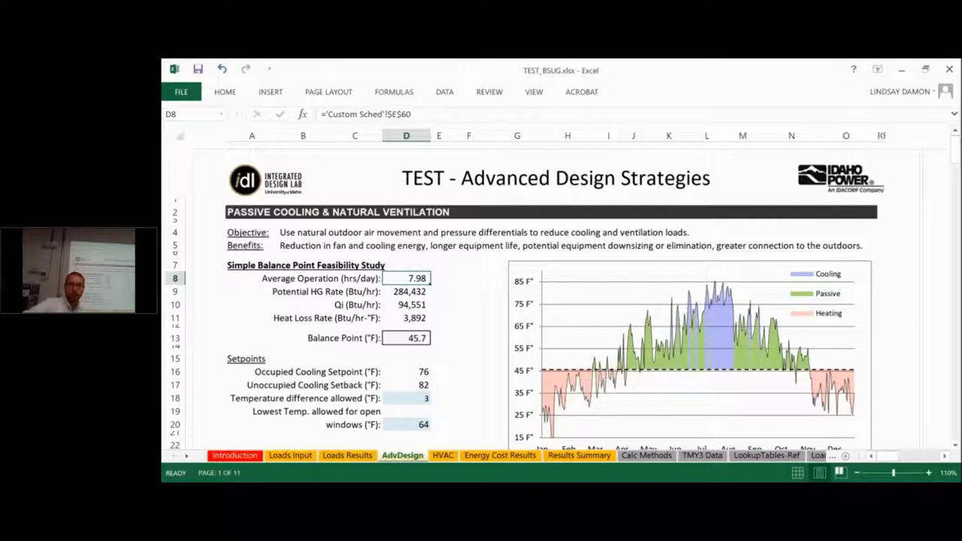
click(497, 304)
scroll(601, 337, down, 1)
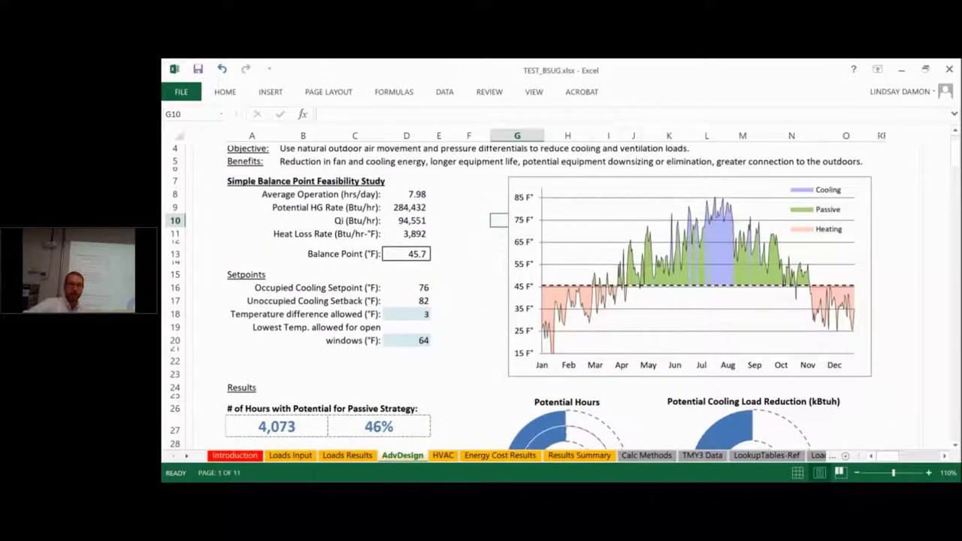
scroll(607, 322, down, 1)
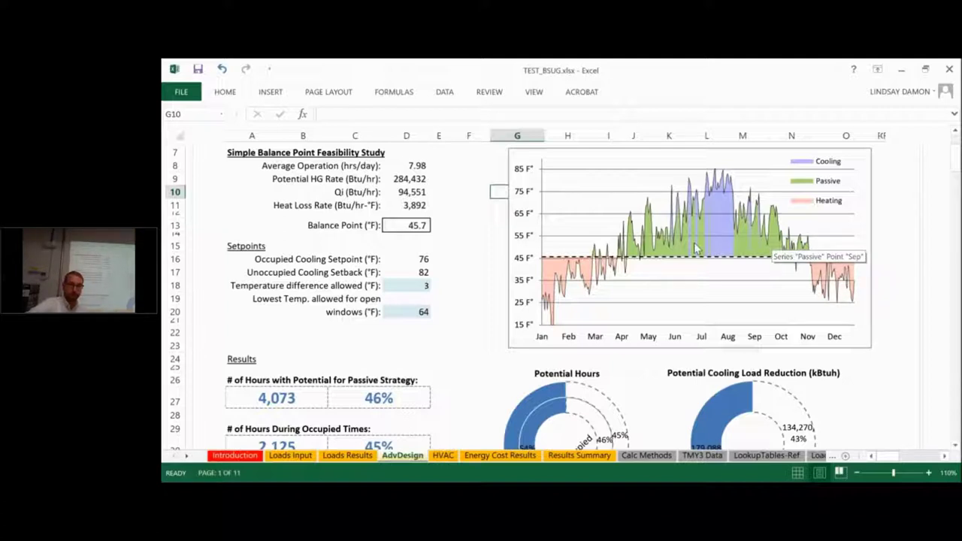
Set the Building Shell Tightness on the Loads Input sheet to Leaky
click(297, 457)
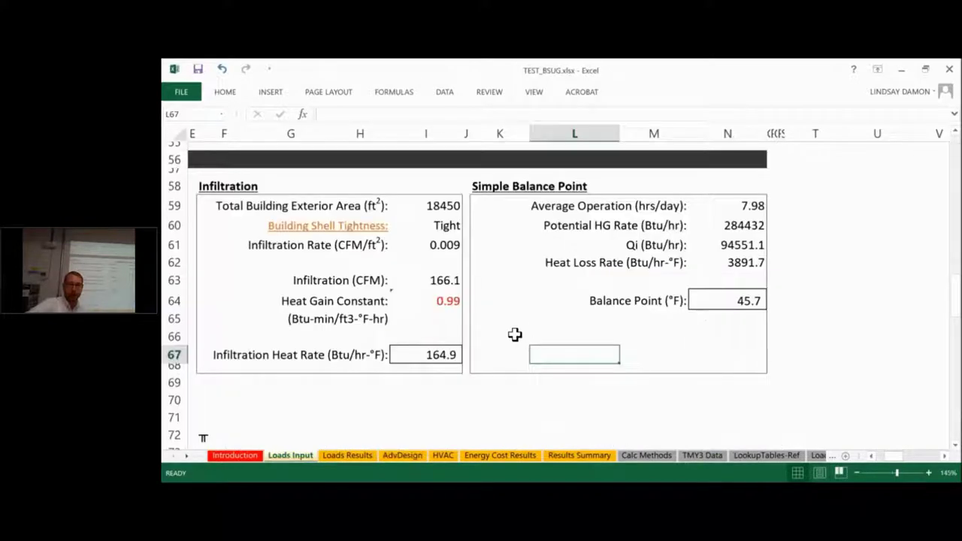
click(437, 225)
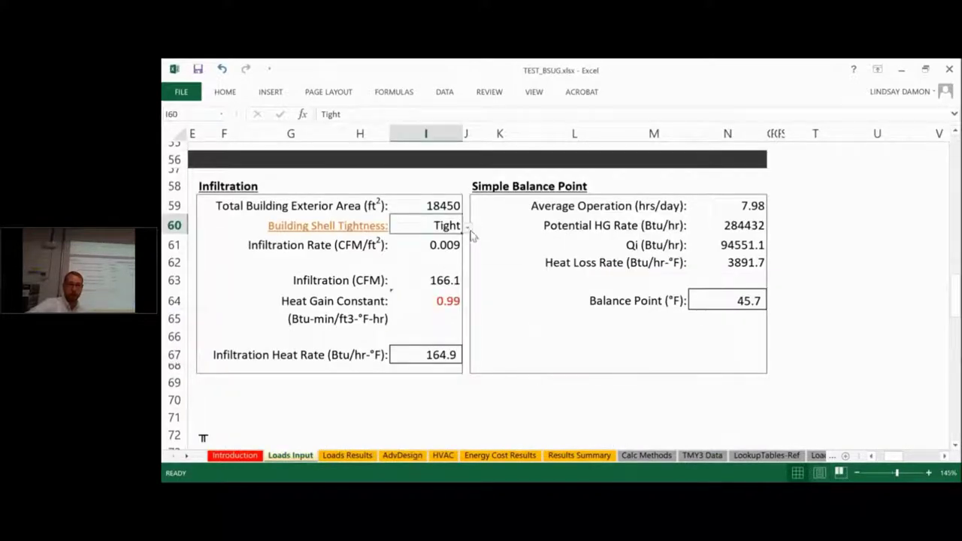
click(467, 226)
click(434, 243)
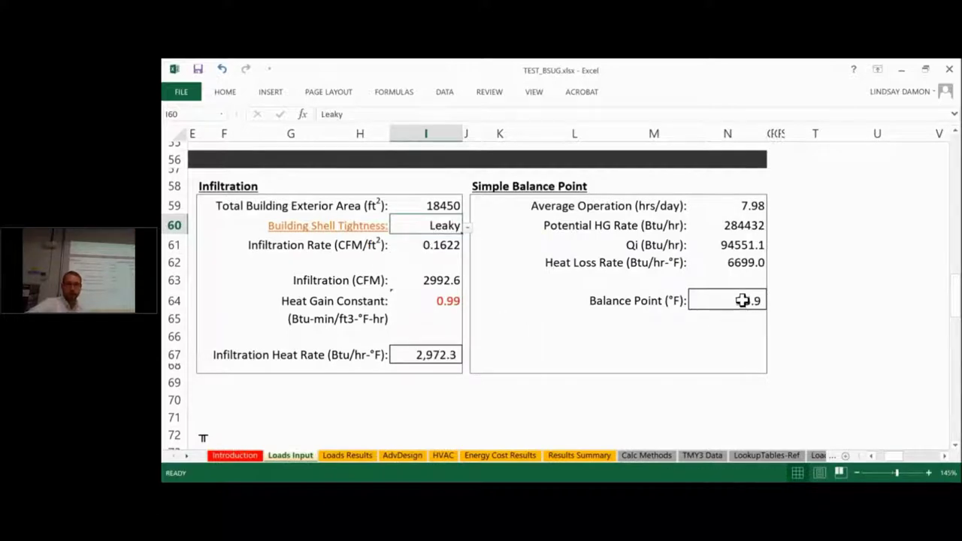
Check the balance point chart and the passive cooling results on the AdvDesign sheet
click(402, 455)
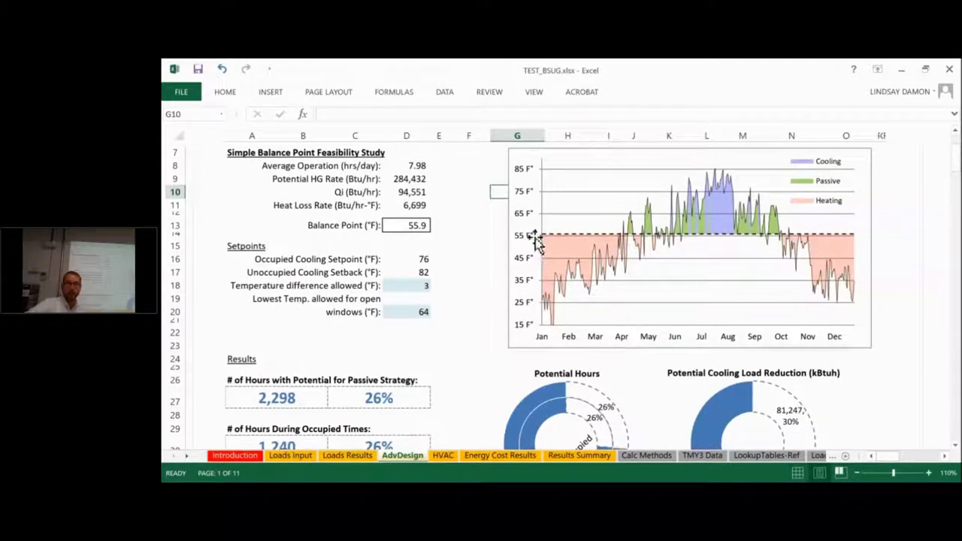
mouse_move(620, 267)
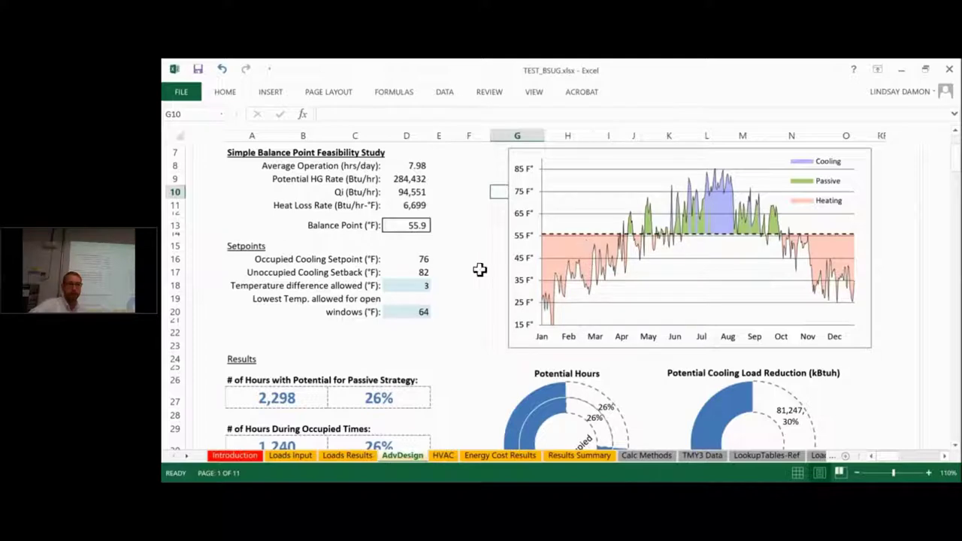
scroll(466, 269, down, 3)
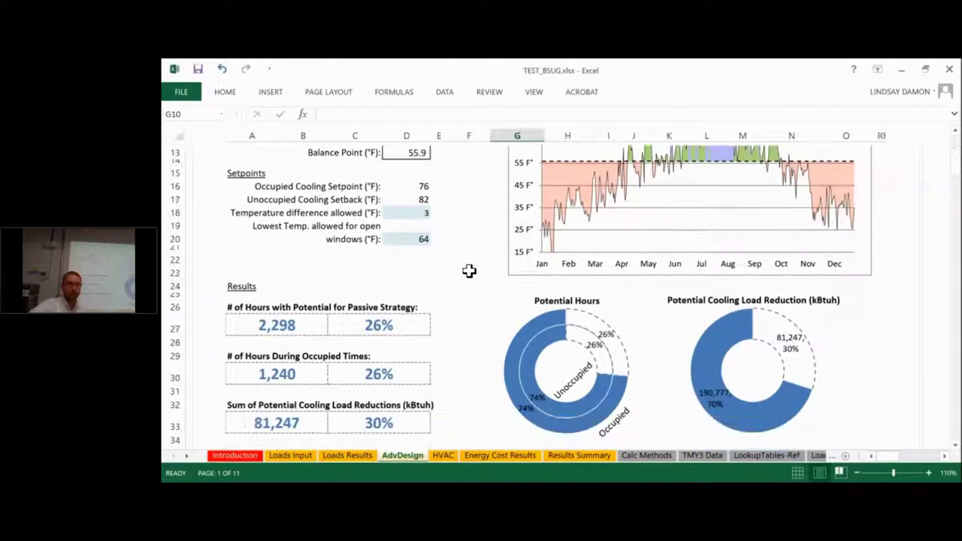
click(308, 290)
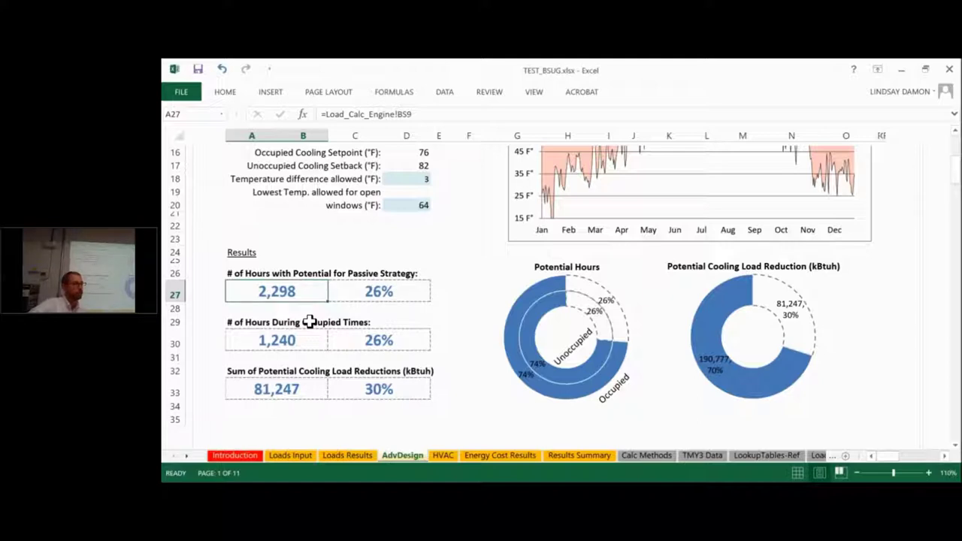
scroll(310, 322, down, 5)
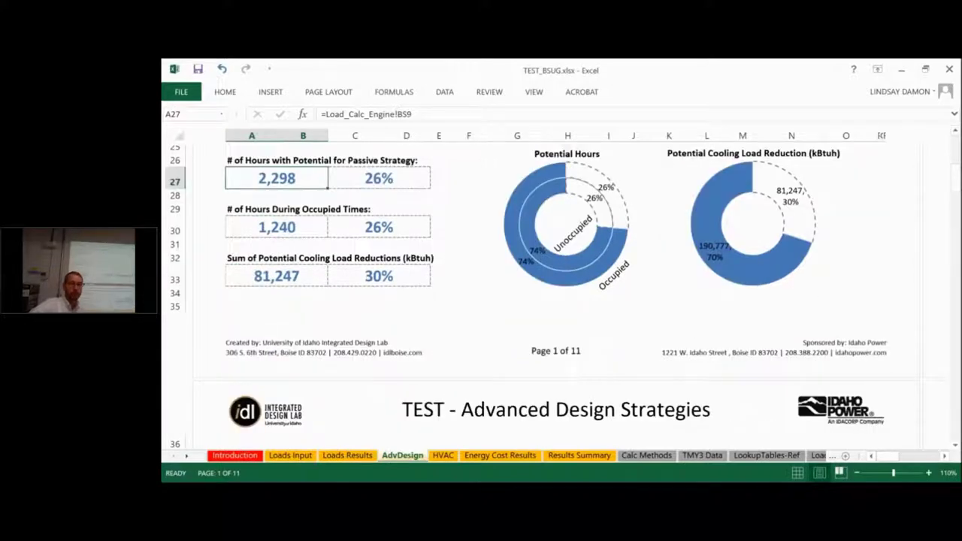
Review the Cross Ventilation section's inputs, results and wind rose, with a brief look at Stack Ventilation
scroll(306, 302, down, 1)
click(280, 323)
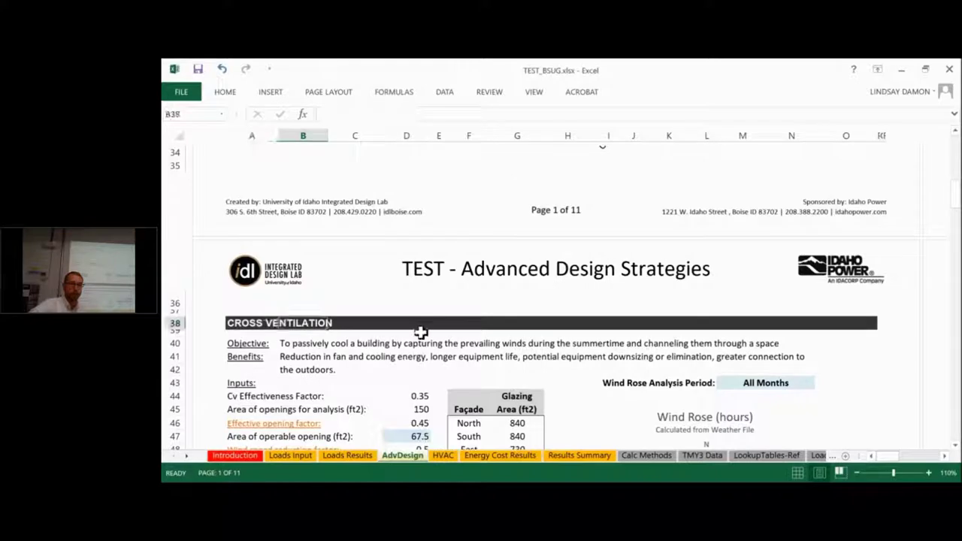
scroll(419, 331, down, 9)
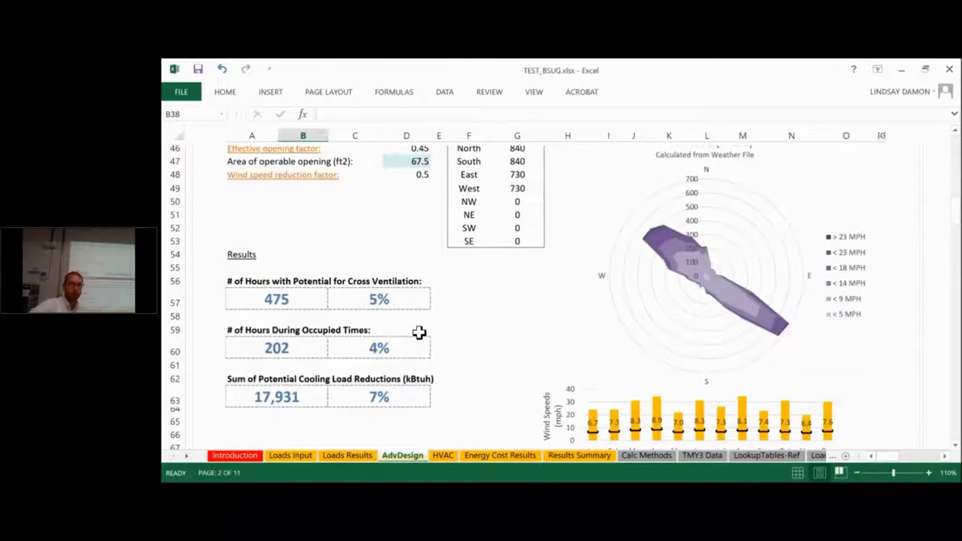
scroll(376, 339, down, 2)
scroll(377, 340, up, 9)
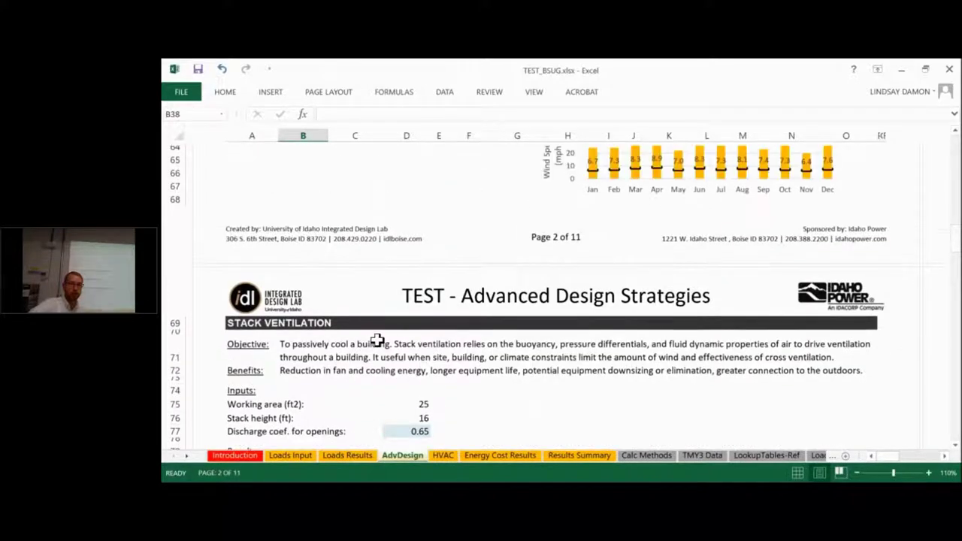
scroll(377, 339, up, 4)
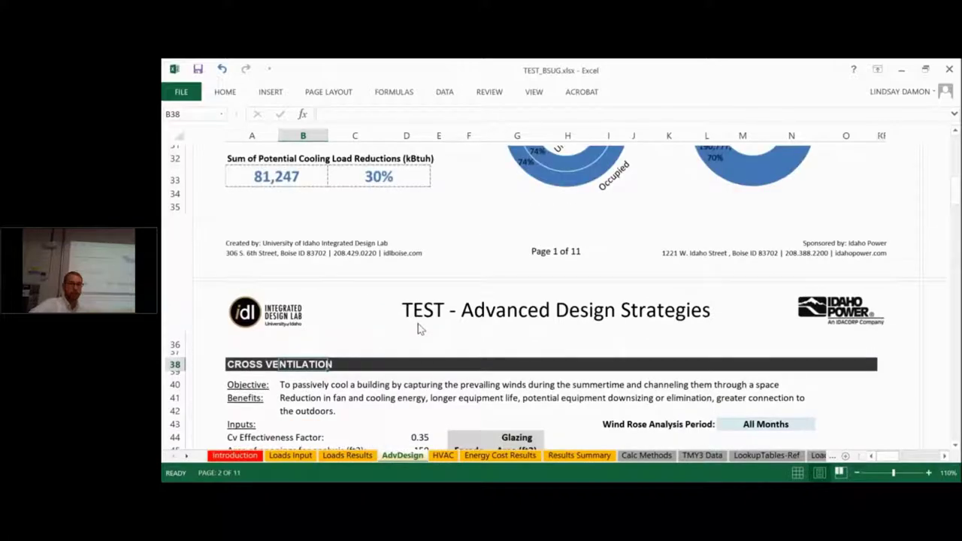
scroll(420, 301, down, 2)
scroll(426, 299, up, 2)
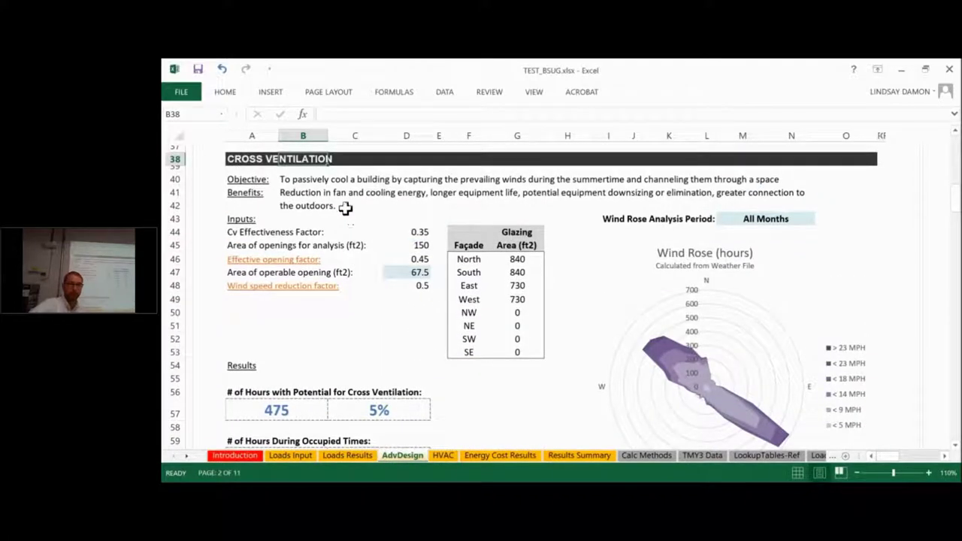
click(382, 206)
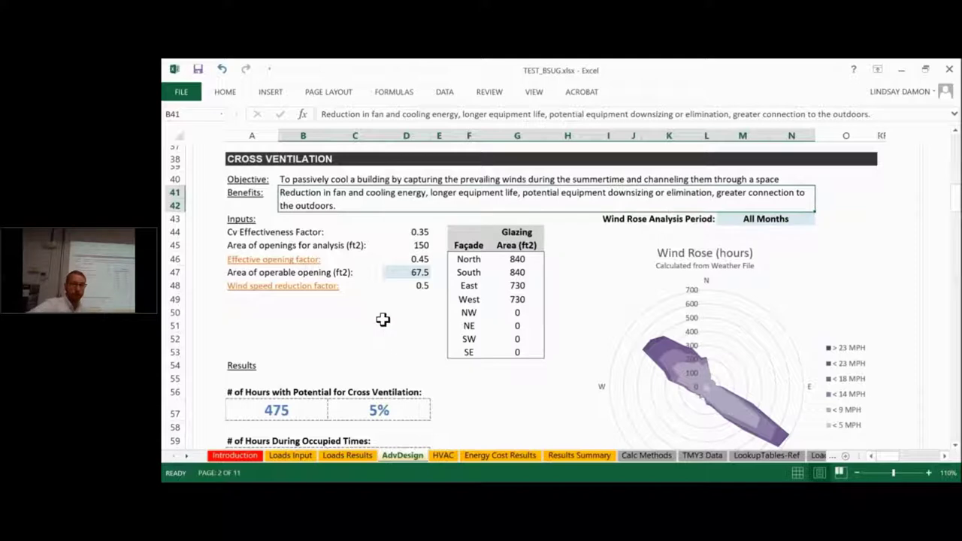
scroll(389, 323, down, 1)
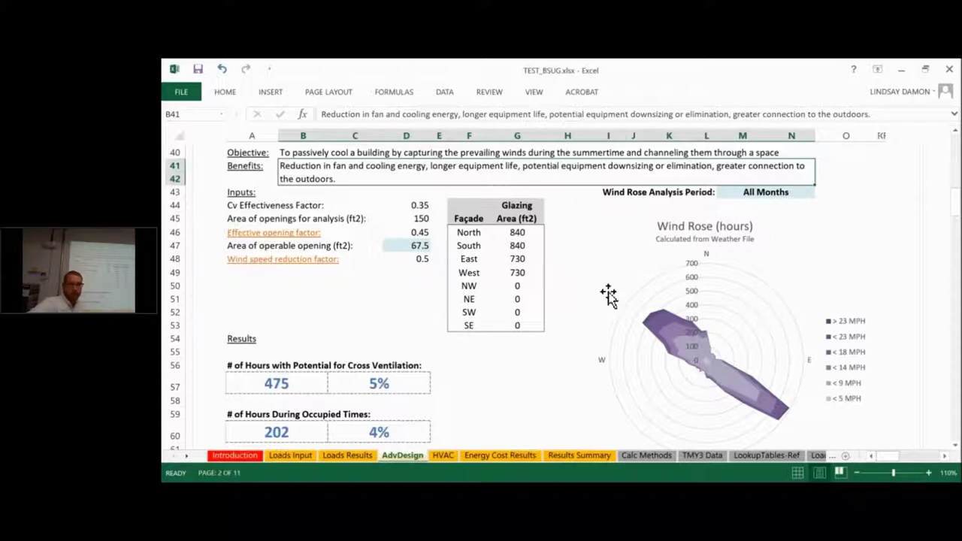
Set the Building Location on the Loads Input sheet to Twin Falls, ID, and check the cross ventilation results on AdvDesign
click(290, 456)
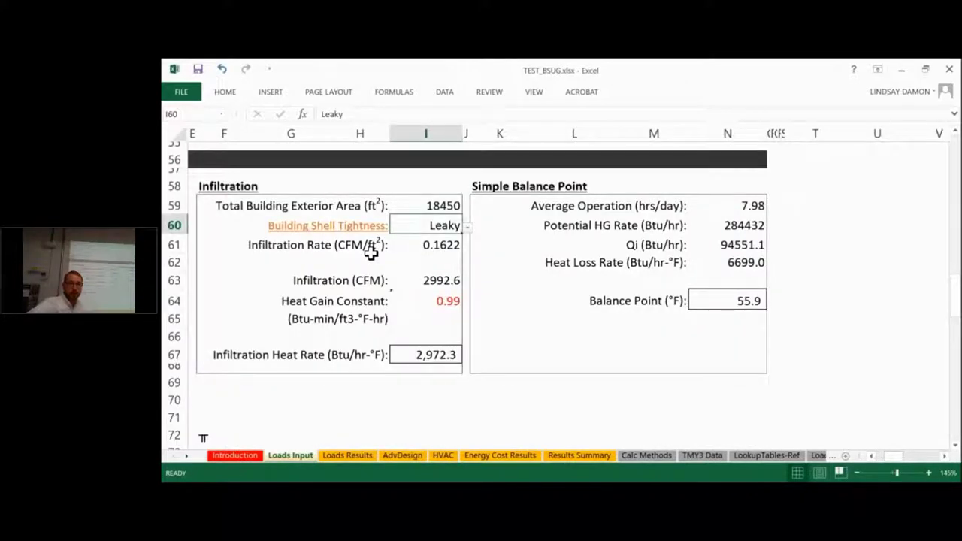
scroll(376, 254, up, 4)
scroll(375, 254, up, 13)
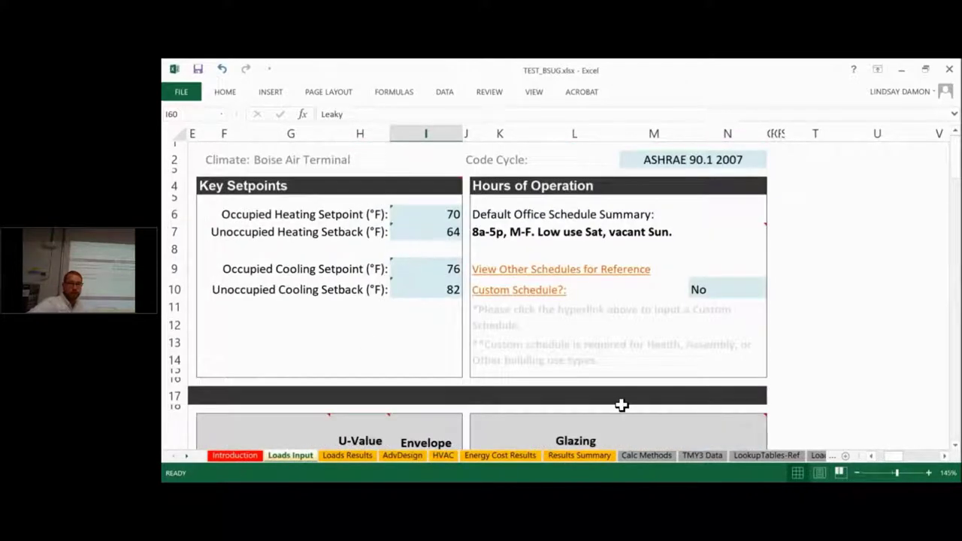
drag(892, 456, 864, 459)
click(407, 215)
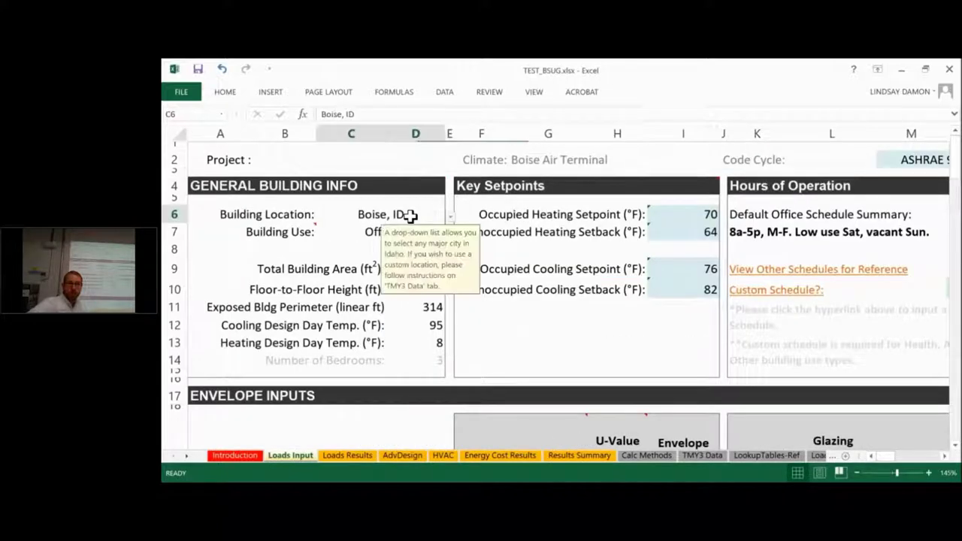
click(451, 217)
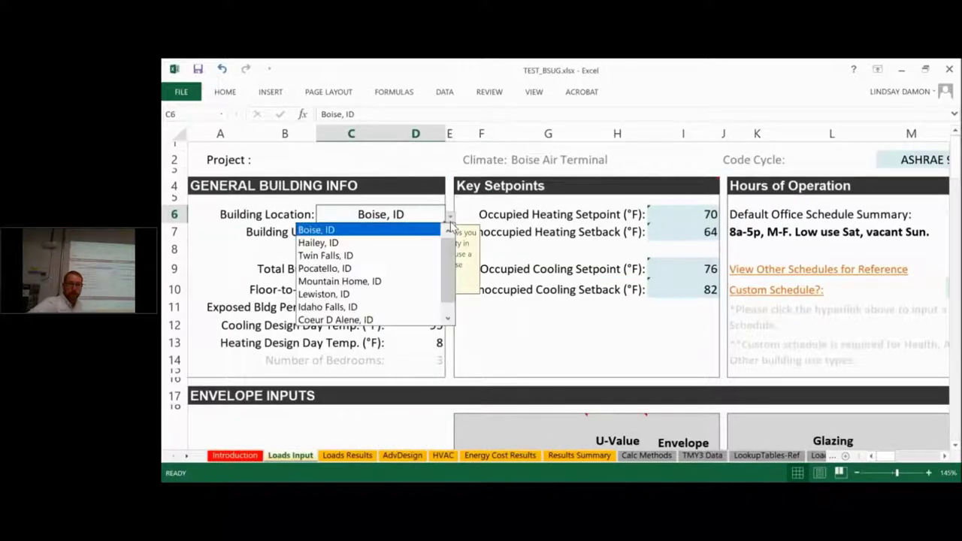
click(414, 256)
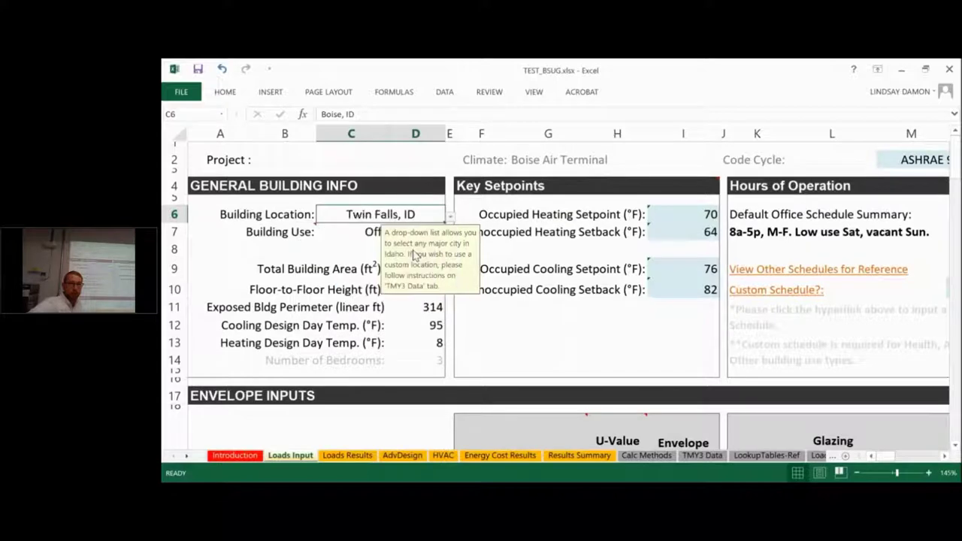
click(402, 456)
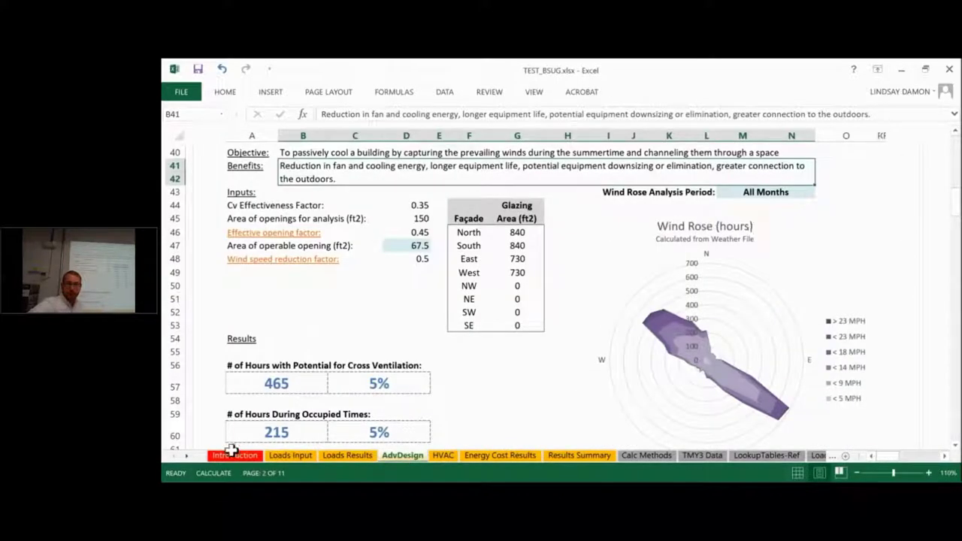
Set the Building Location to Lewiston, ID, and check the wind rose on the AdvDesign sheet
click(289, 455)
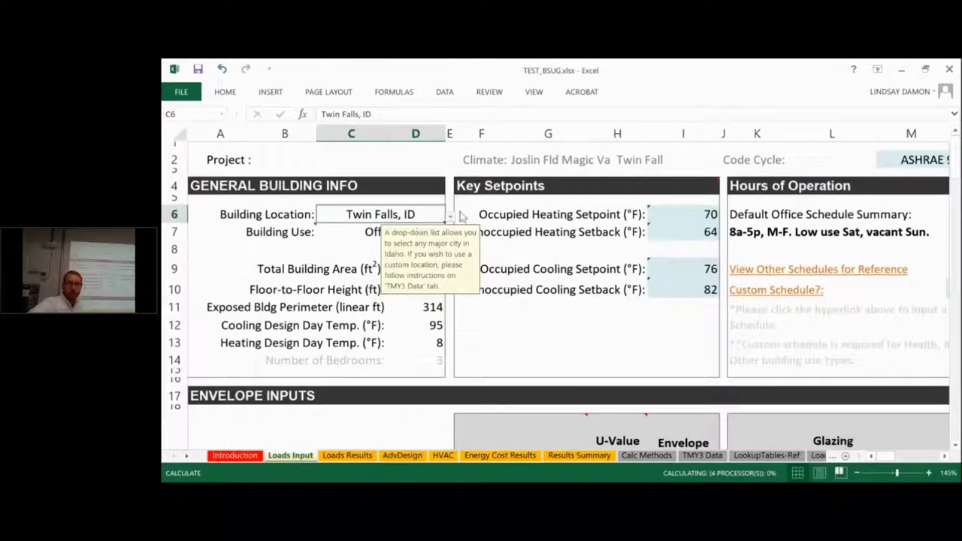
click(449, 216)
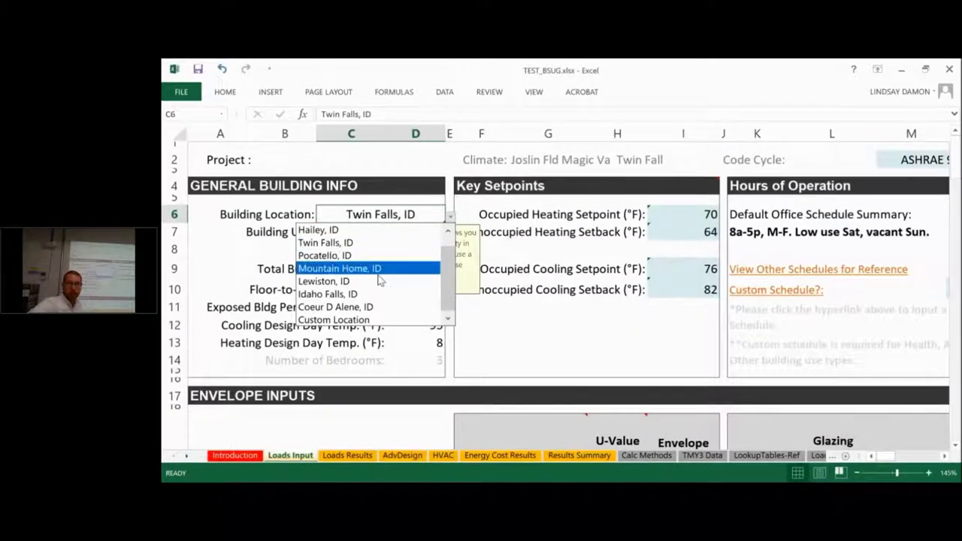
click(368, 281)
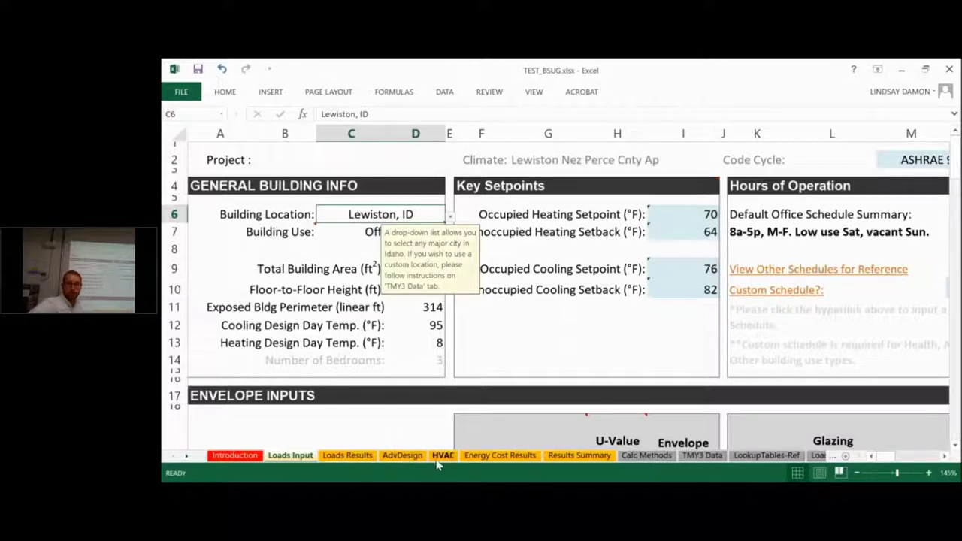
click(408, 458)
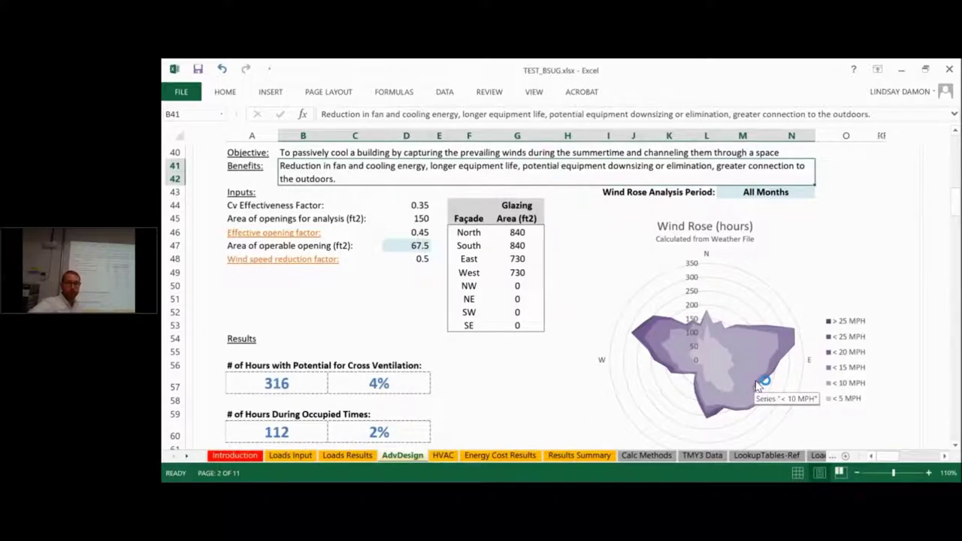
Set the Wind Rose Analysis Period in the Cross Ventilation section to May
click(804, 192)
click(819, 192)
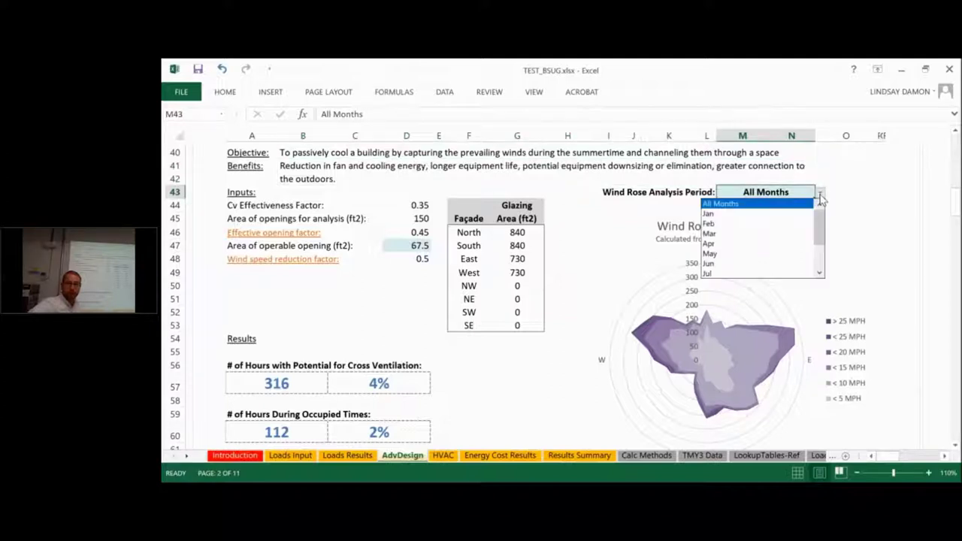
click(798, 256)
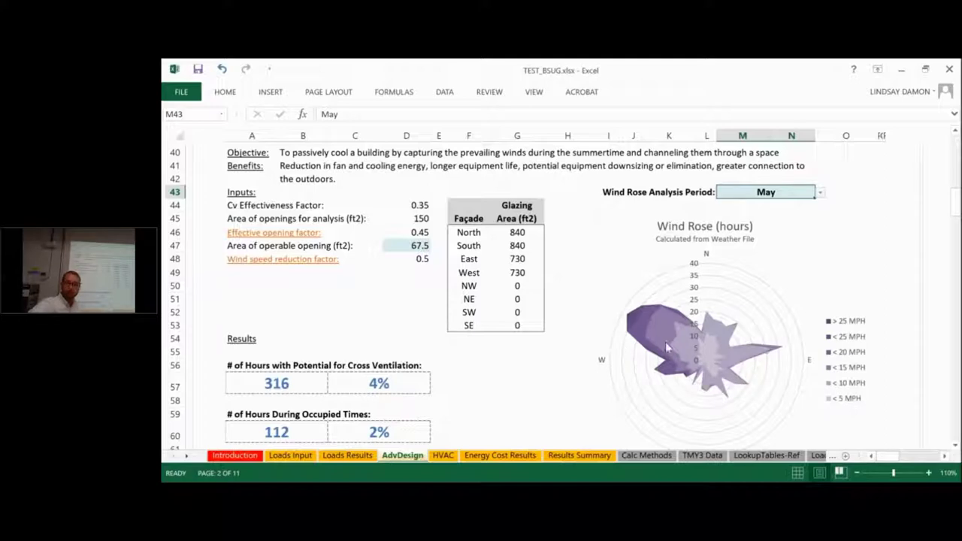
Set the Building Location on the Loads Input sheet to Boise, ID
scroll(751, 297, down, 4)
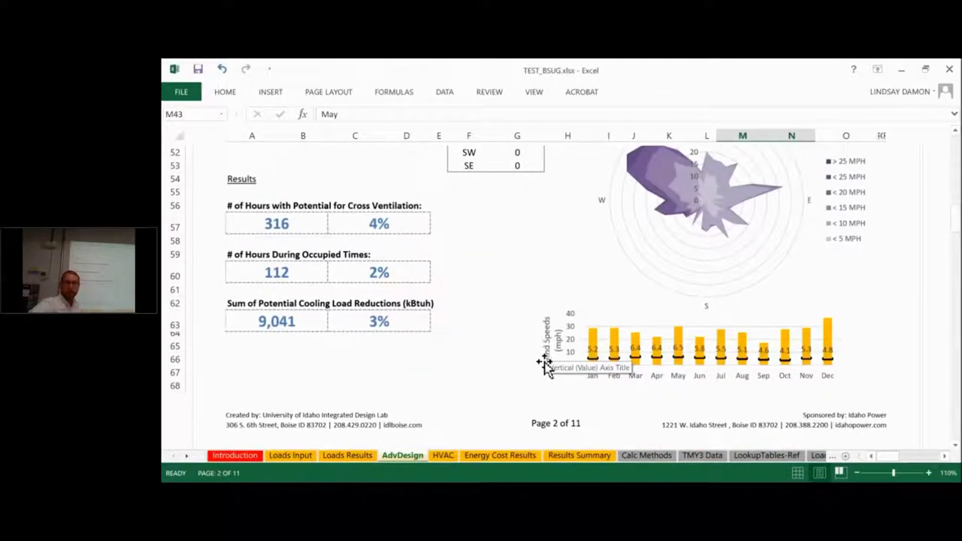
click(285, 459)
click(449, 215)
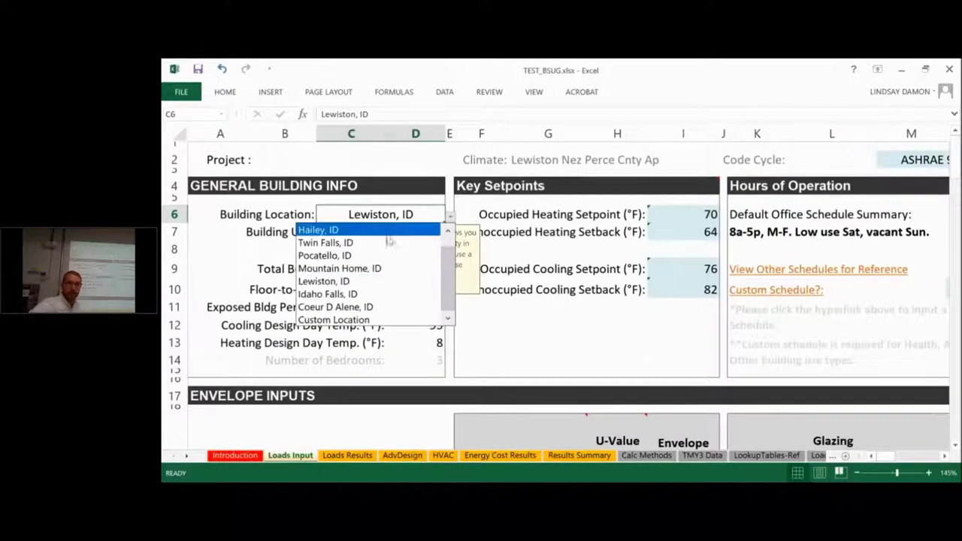
click(450, 232)
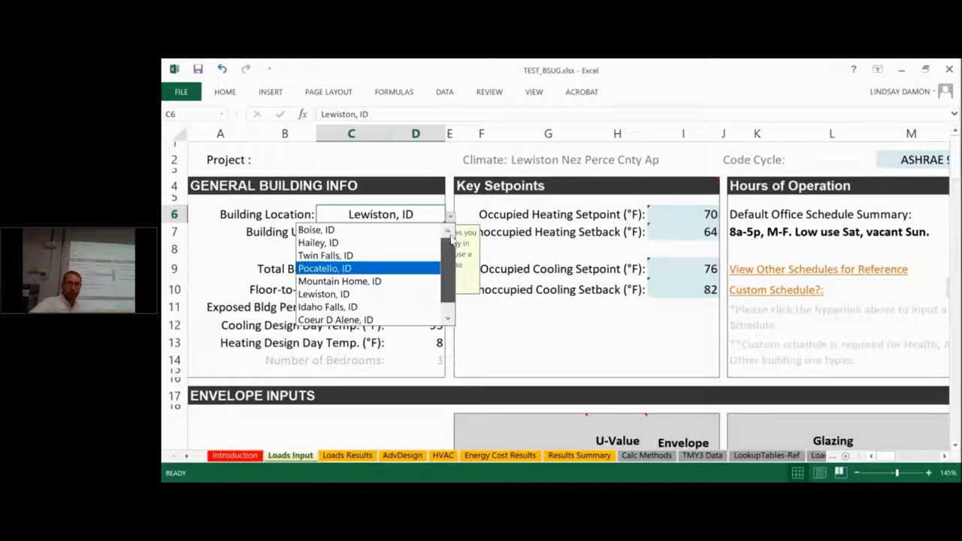
click(330, 230)
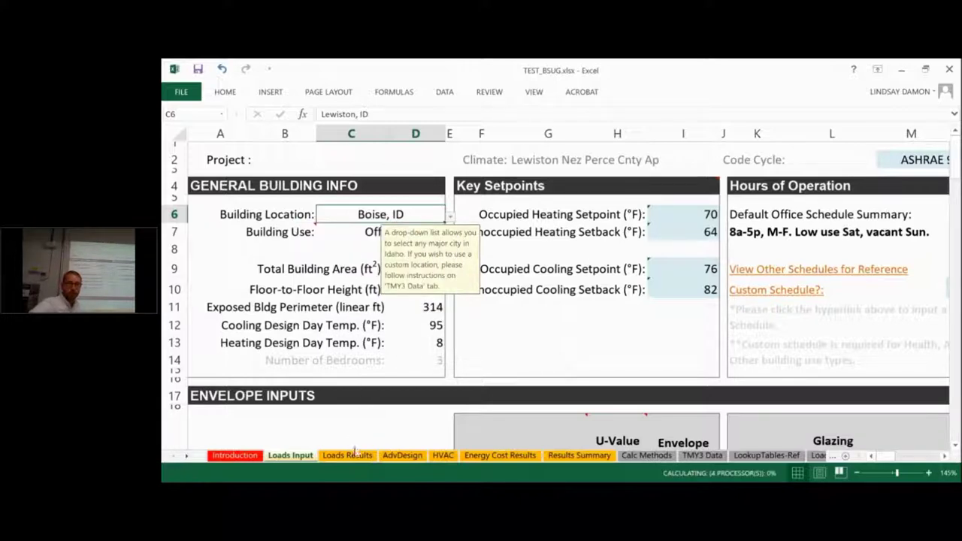
Set the Wind Rose Analysis Period in the AdvDesign sheet's Cross Ventilation section to All Months
click(410, 455)
scroll(616, 360, up, 1)
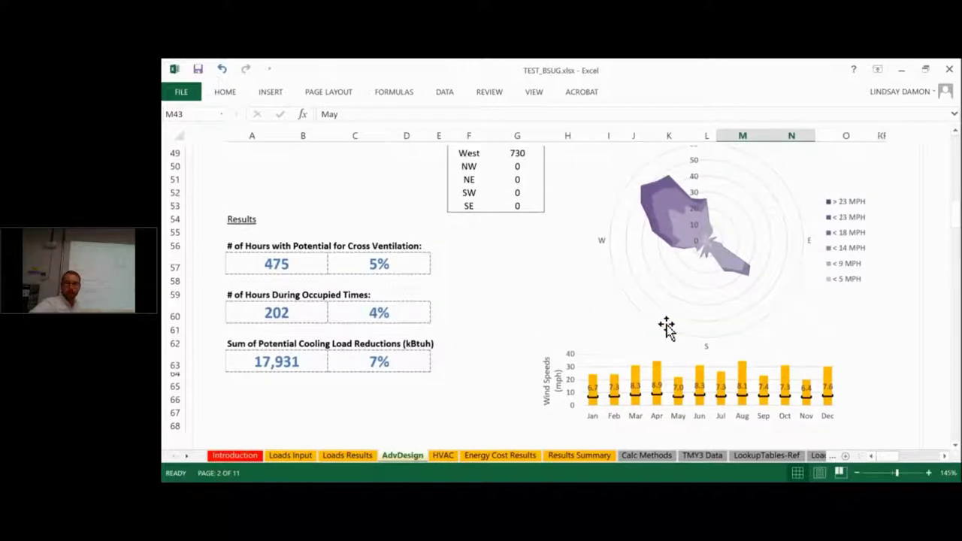
scroll(810, 313, up, 5)
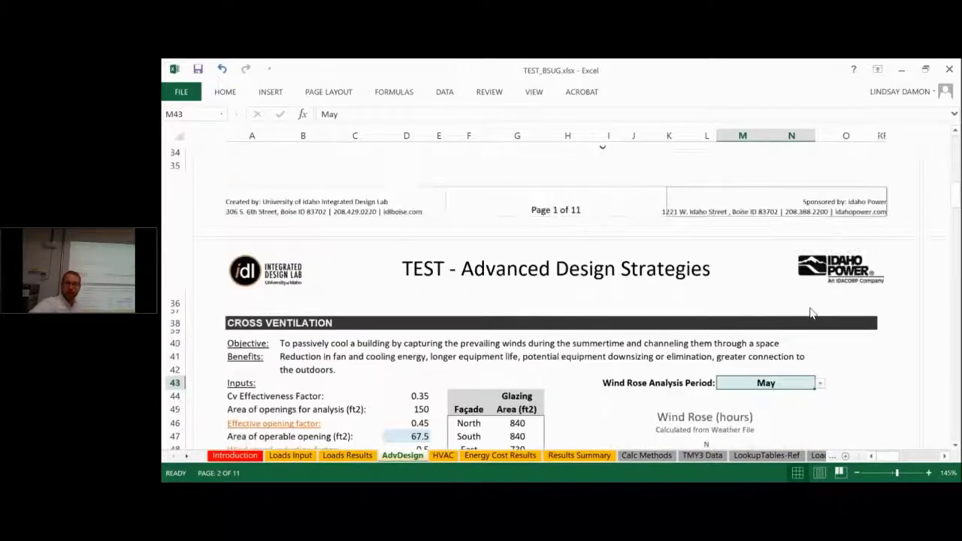
ctrl+scroll(810, 313, down, 2)
scroll(811, 311, down, 2)
click(819, 153)
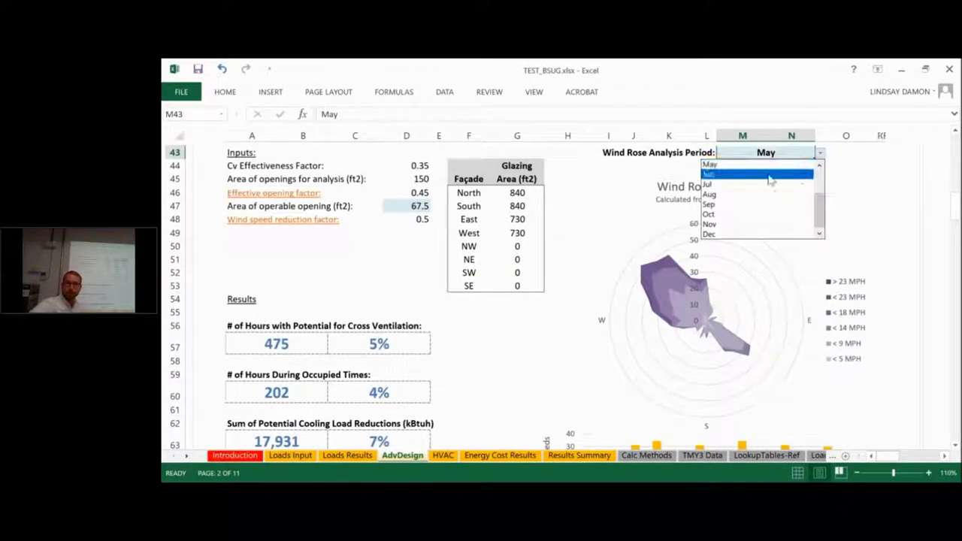
drag(818, 209, 818, 172)
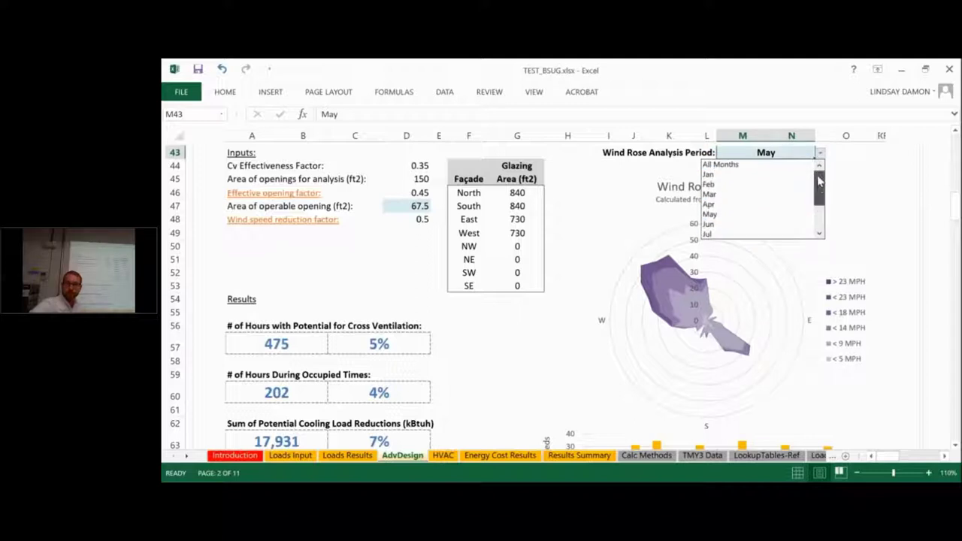
click(776, 164)
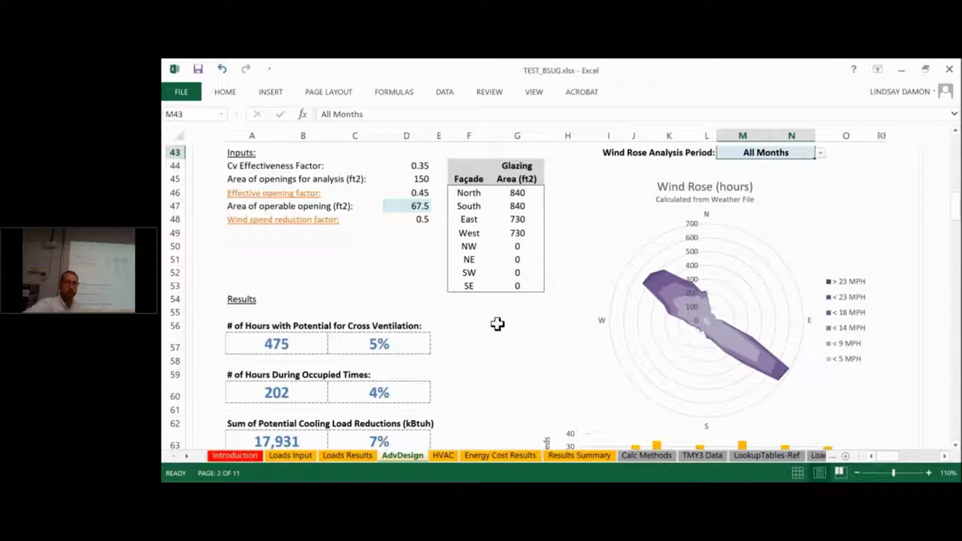
Inspect the Cross Ventilation results for potential hours, occupied hours and the sum of potential cooling load reductions
click(284, 344)
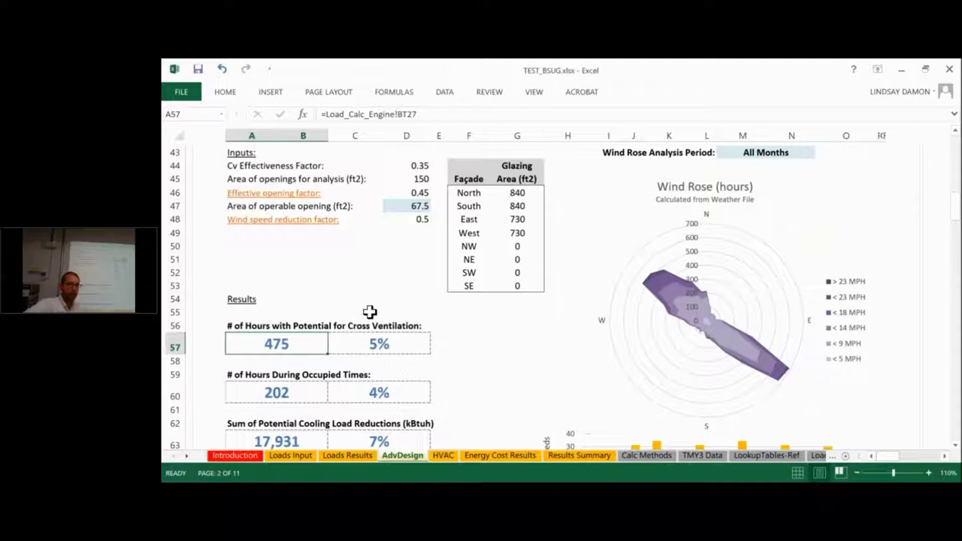
click(289, 390)
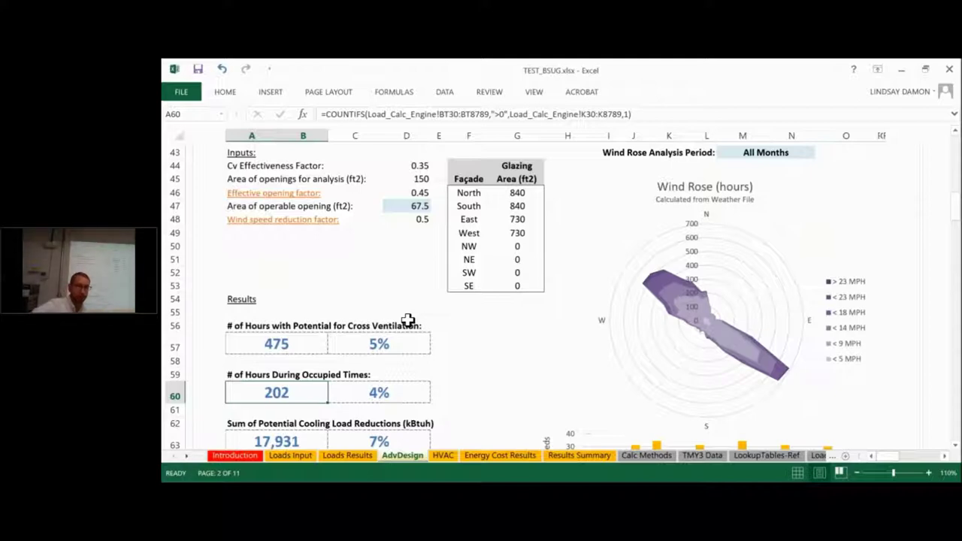
scroll(407, 321, down, 3)
click(292, 320)
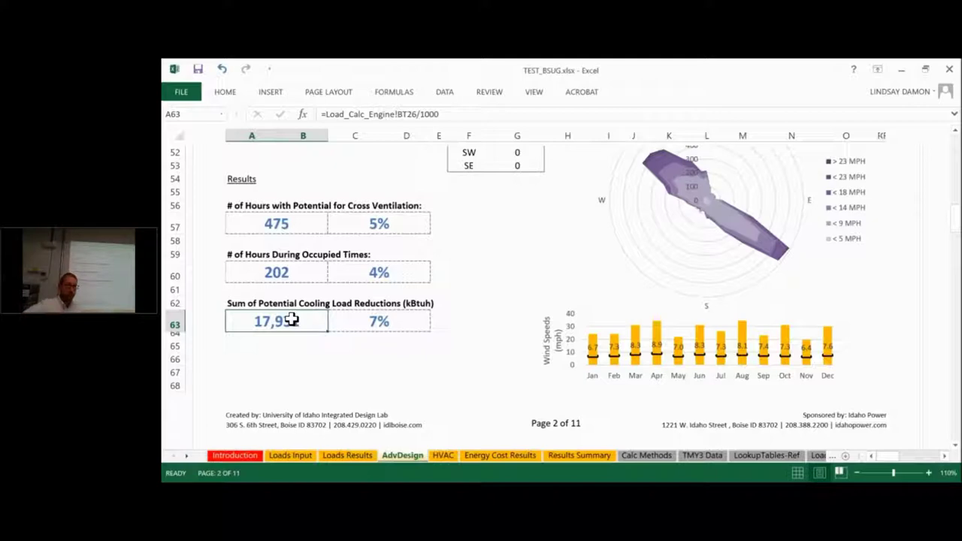
Examine the Stack Ventilation inputs: working area, stack height and discharge coefficient for openings
scroll(301, 321, up, 9)
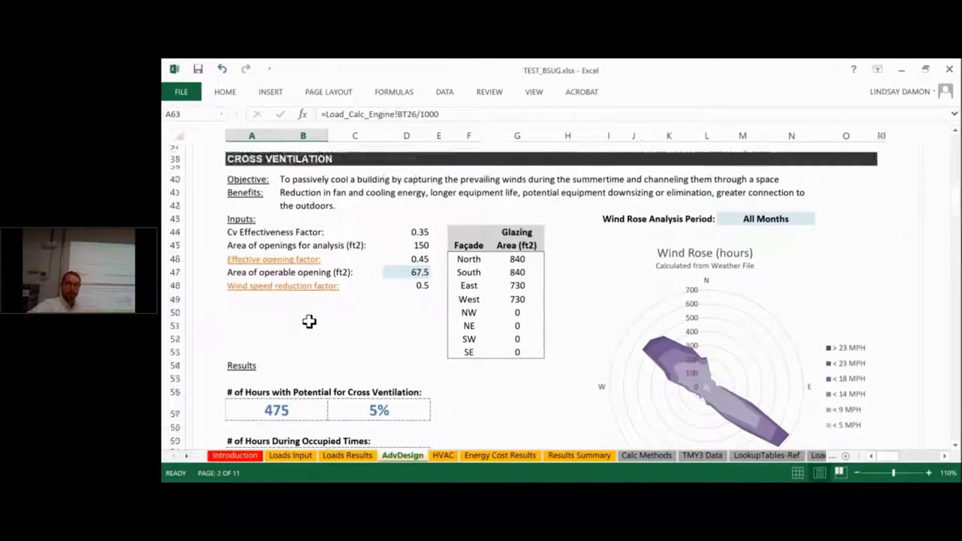
scroll(308, 320, up, 5)
scroll(307, 320, down, 12)
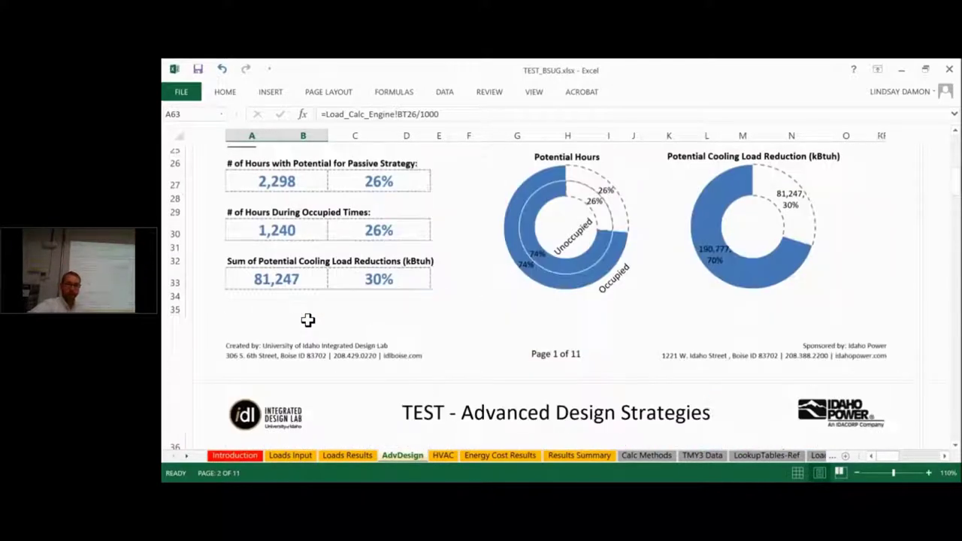
scroll(308, 320, down, 6)
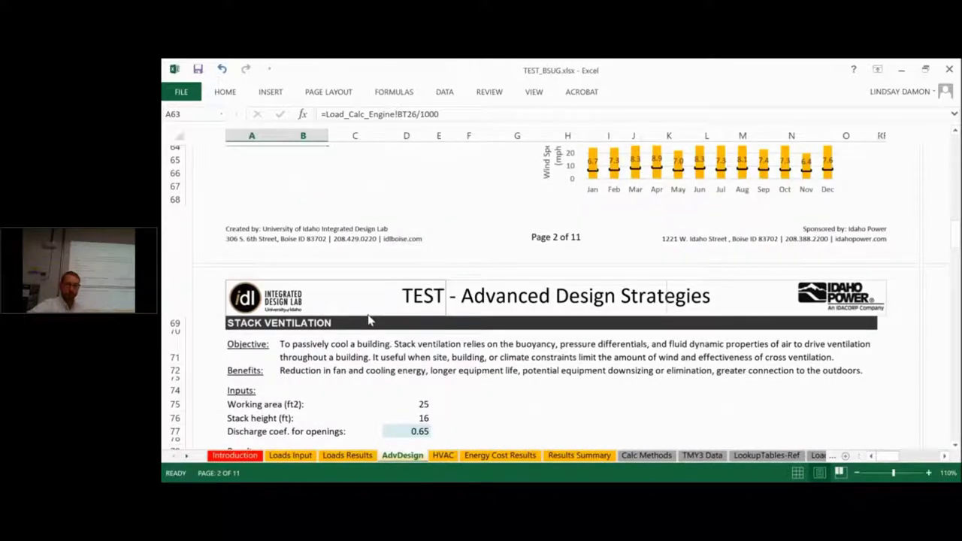
scroll(361, 315, down, 2)
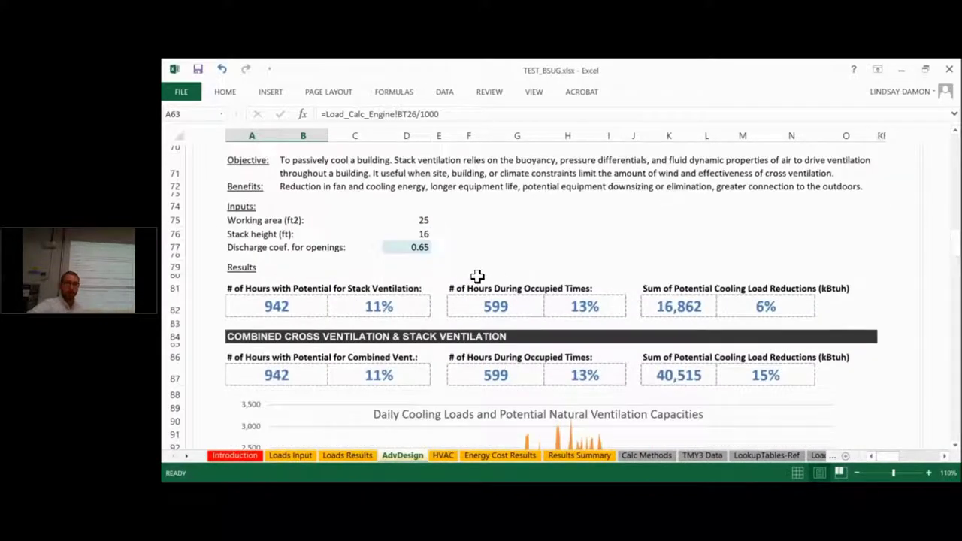
scroll(476, 275, up, 1)
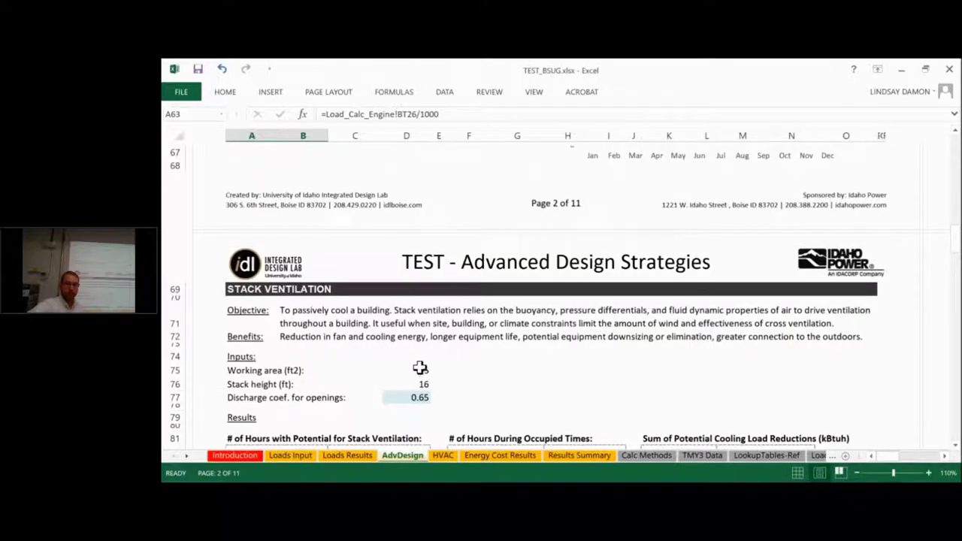
click(420, 370)
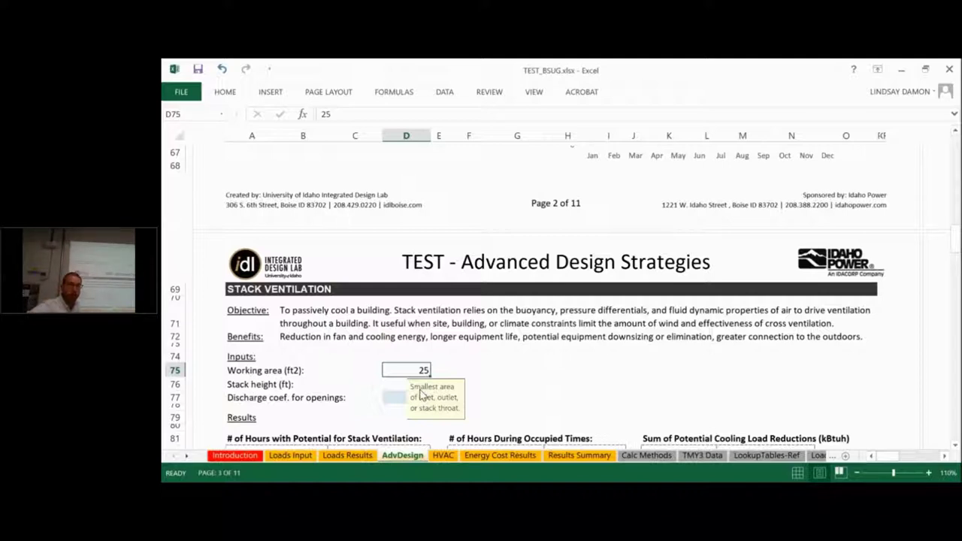
key(Down)
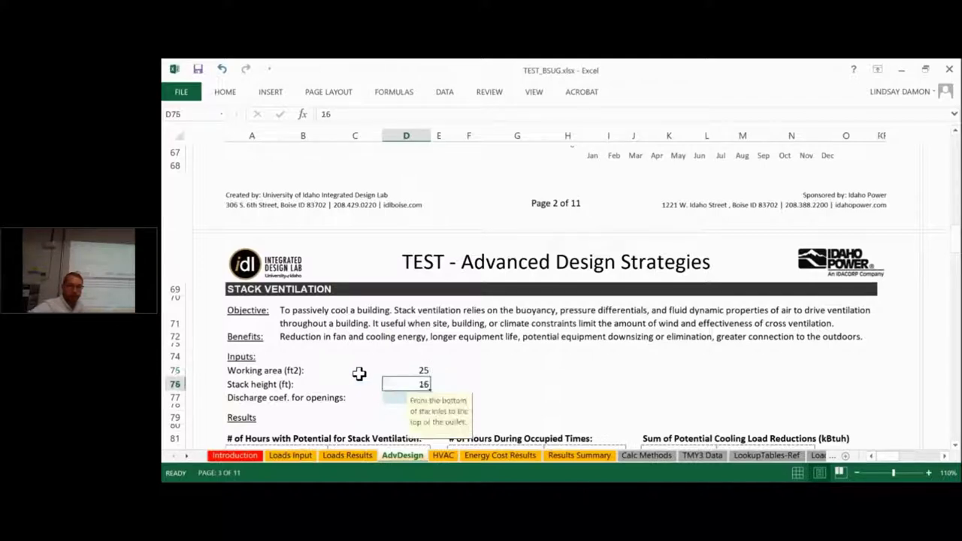
key(Down)
scroll(385, 250, down, 1)
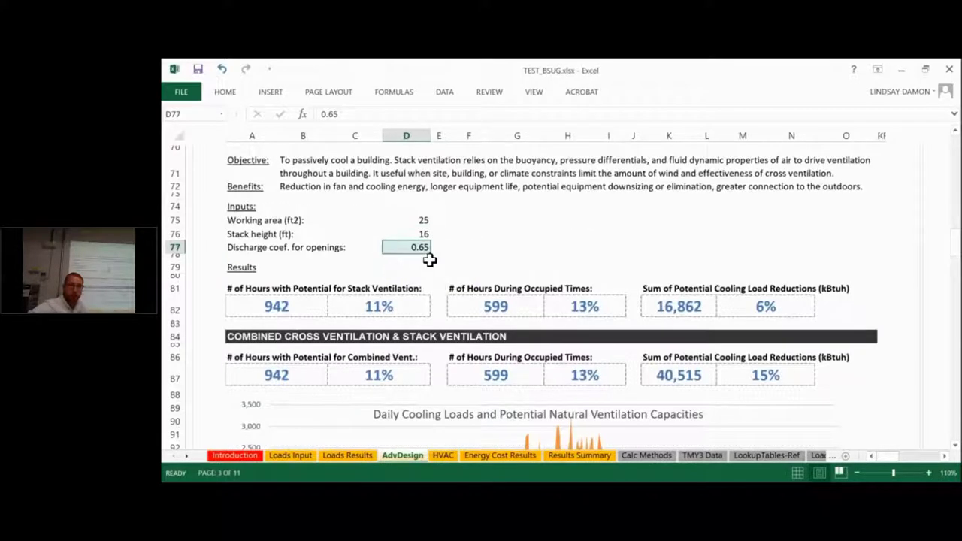
click(410, 248)
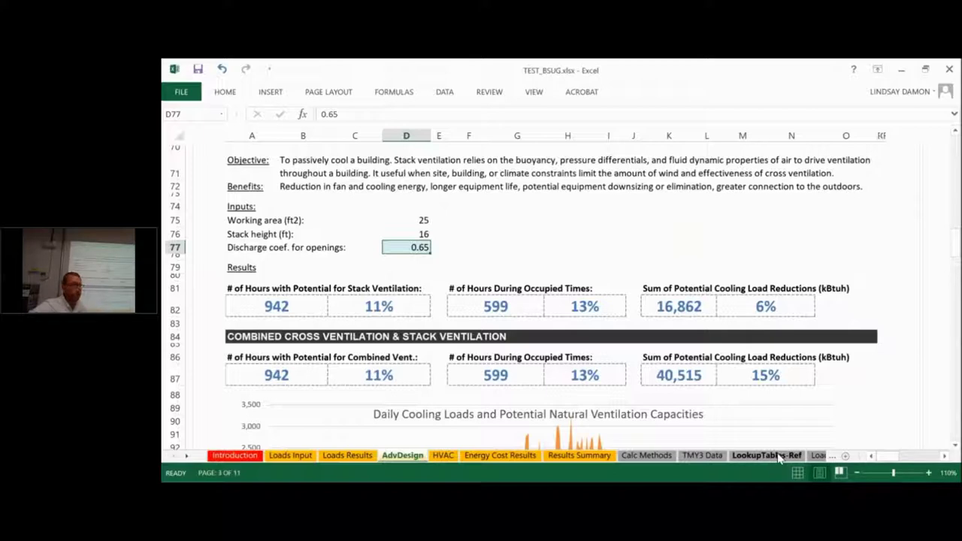
Inspect the Stack Ventilation results for occupied hours and the sum of potential cooling load reductions
scroll(743, 423, up, 3)
scroll(744, 423, down, 3)
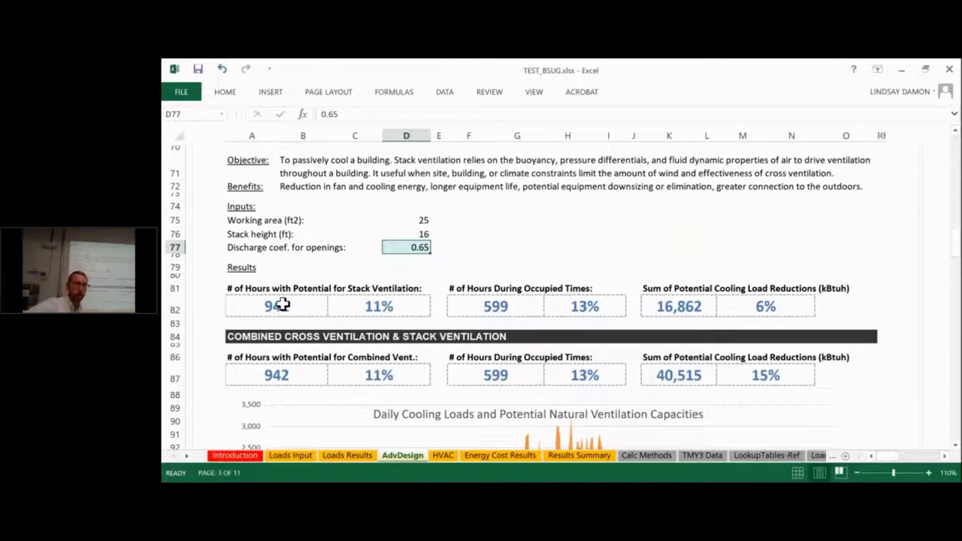
click(489, 305)
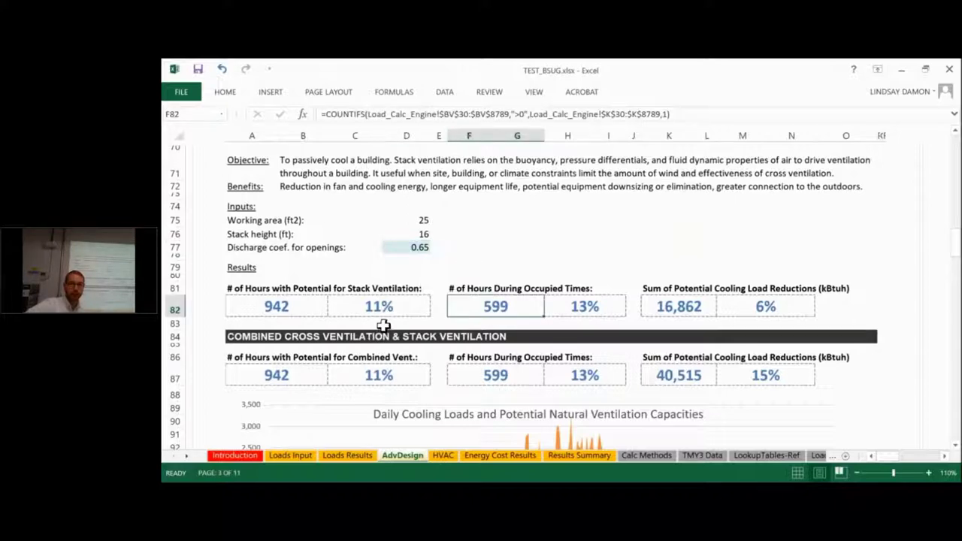
click(692, 307)
Compare the Cross Ventilation results, wind rose and monthly wind speeds with the Stack Ventilation and combined ventilation results
scroll(634, 290, up, 1)
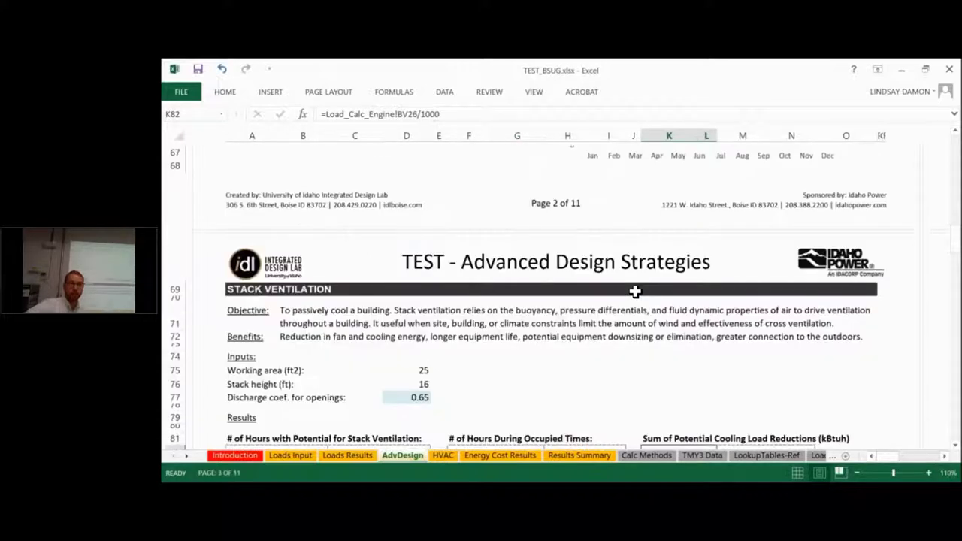
scroll(635, 291, up, 1)
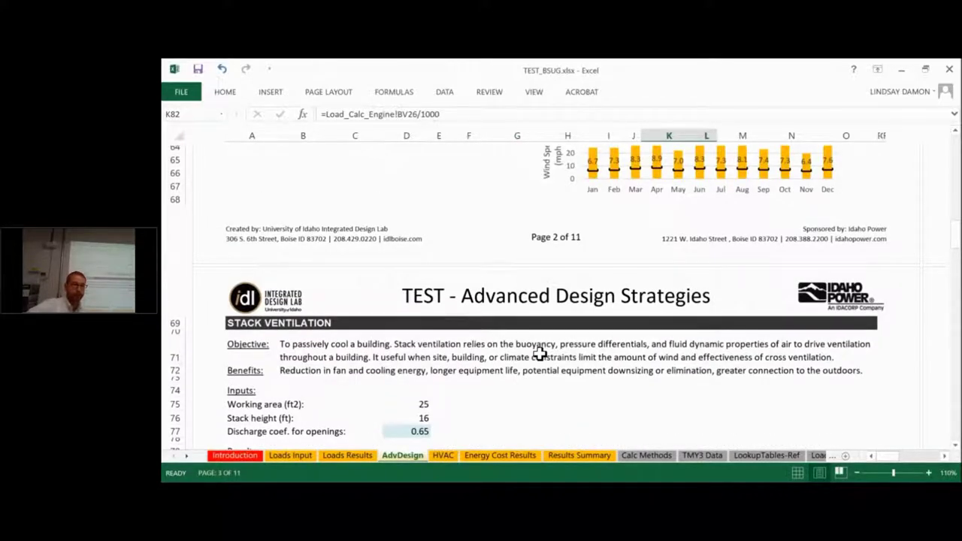
scroll(539, 353, down, 3)
scroll(536, 348, up, 2)
scroll(537, 348, up, 1)
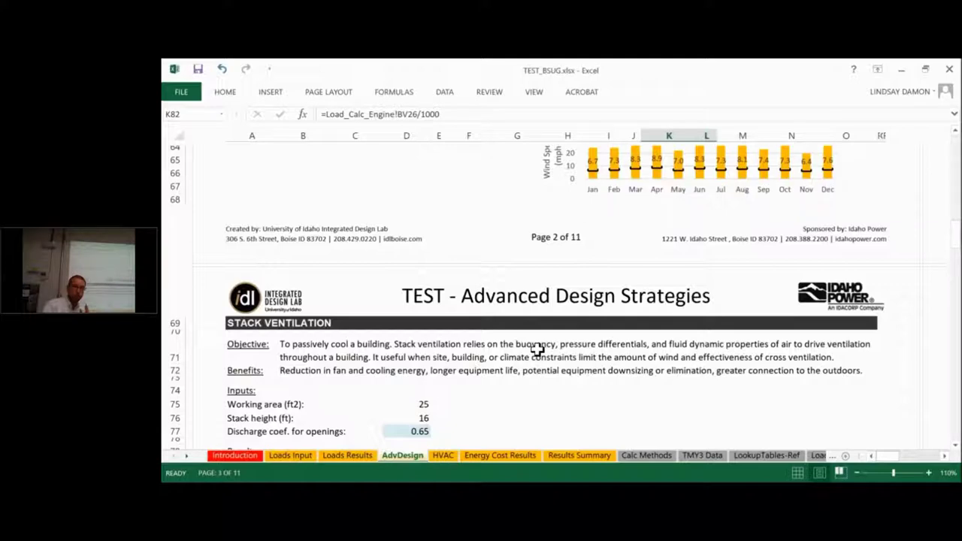
scroll(563, 233, up, 1)
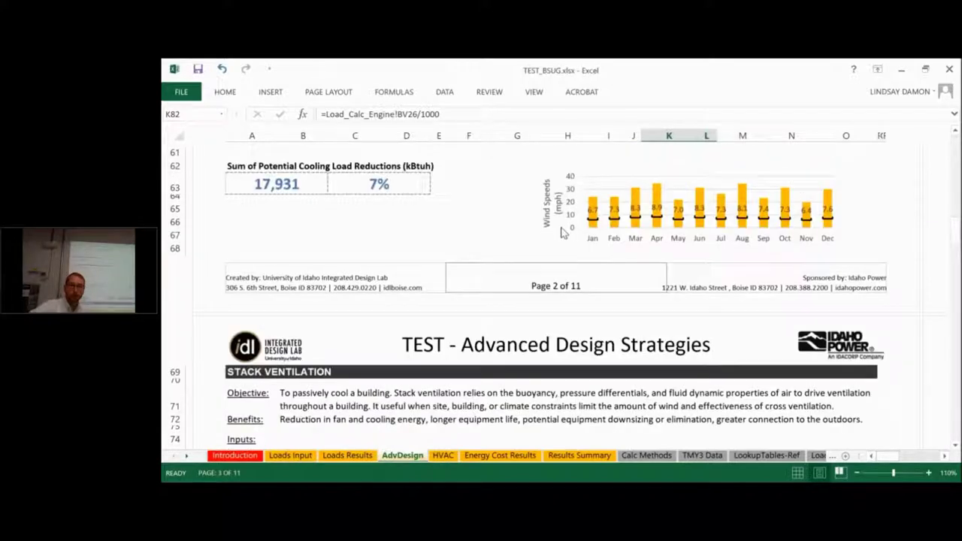
scroll(563, 233, up, 1)
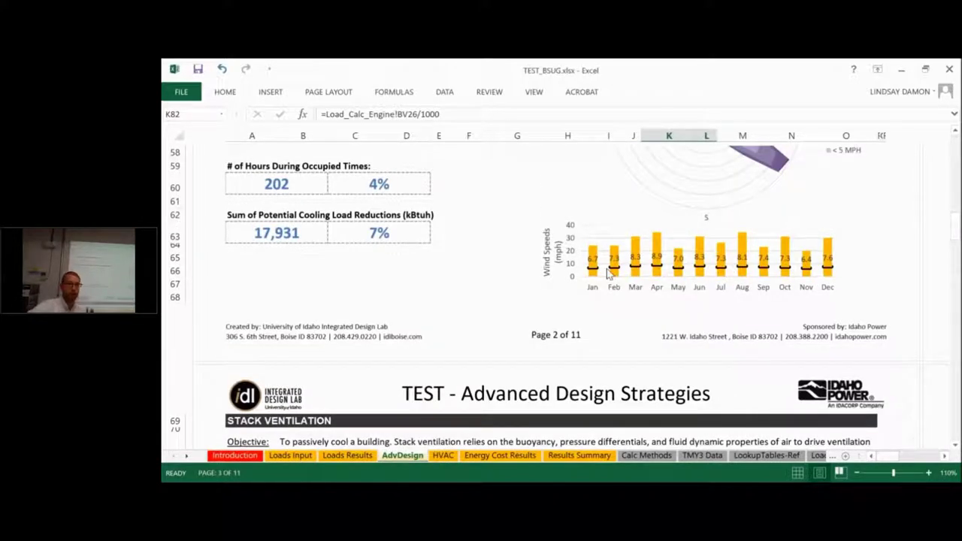
scroll(601, 282, down, 2)
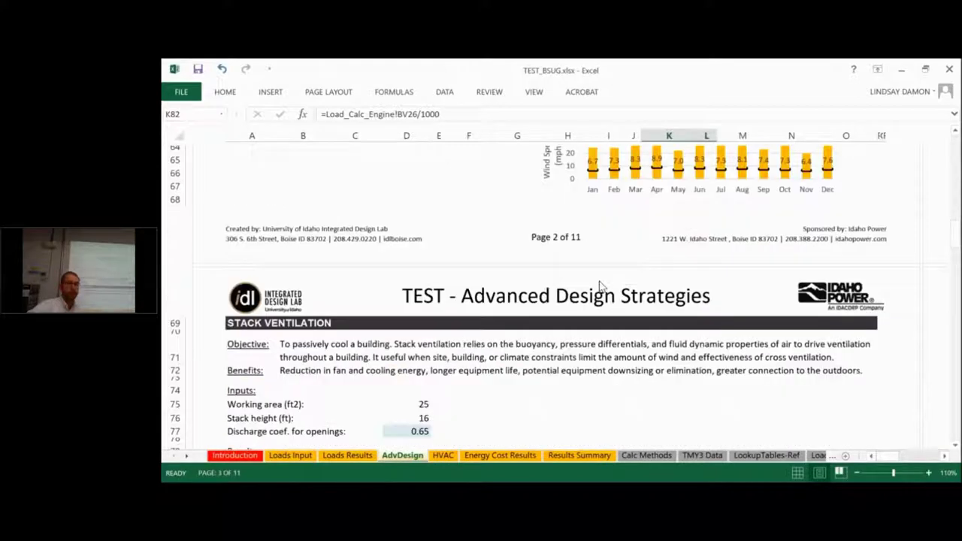
scroll(601, 284, down, 3)
scroll(526, 362, up, 3)
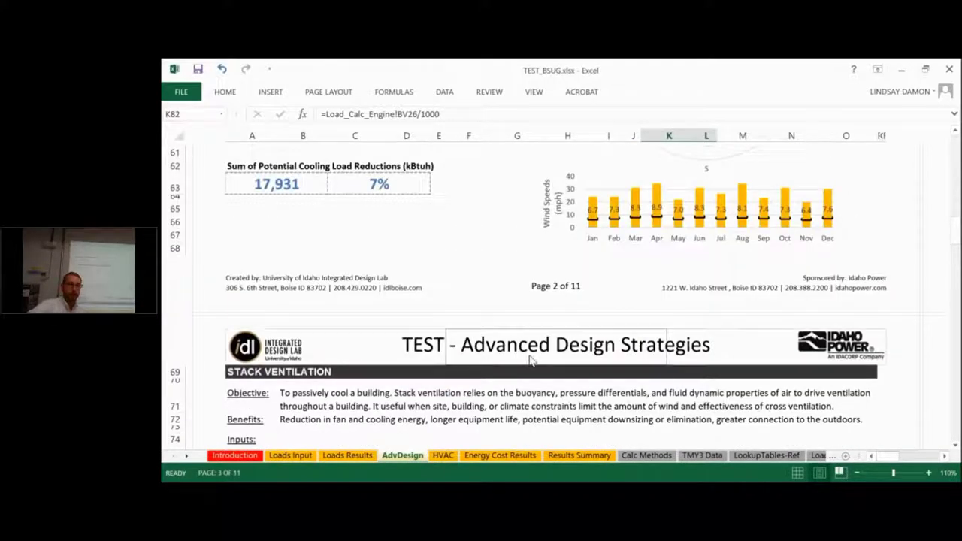
scroll(526, 362, up, 9)
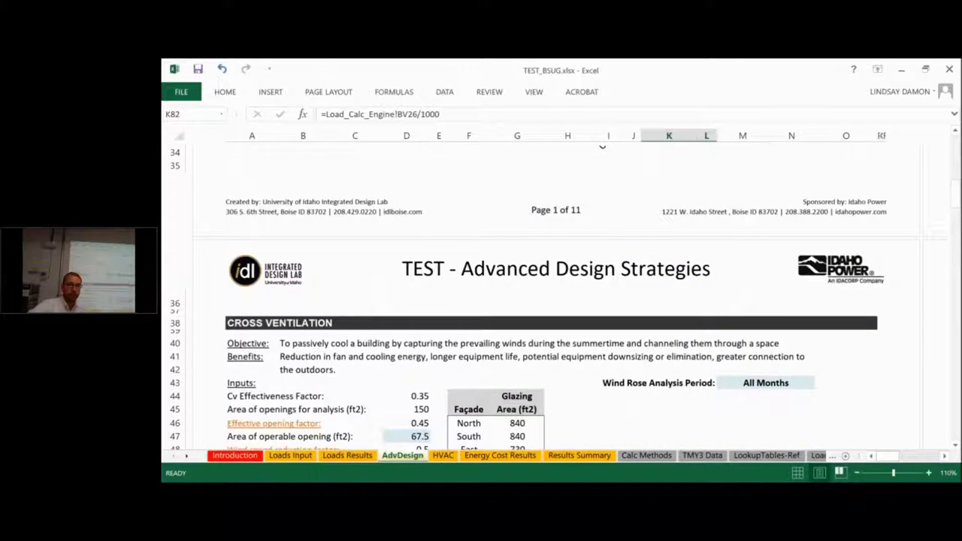
scroll(526, 300, down, 3)
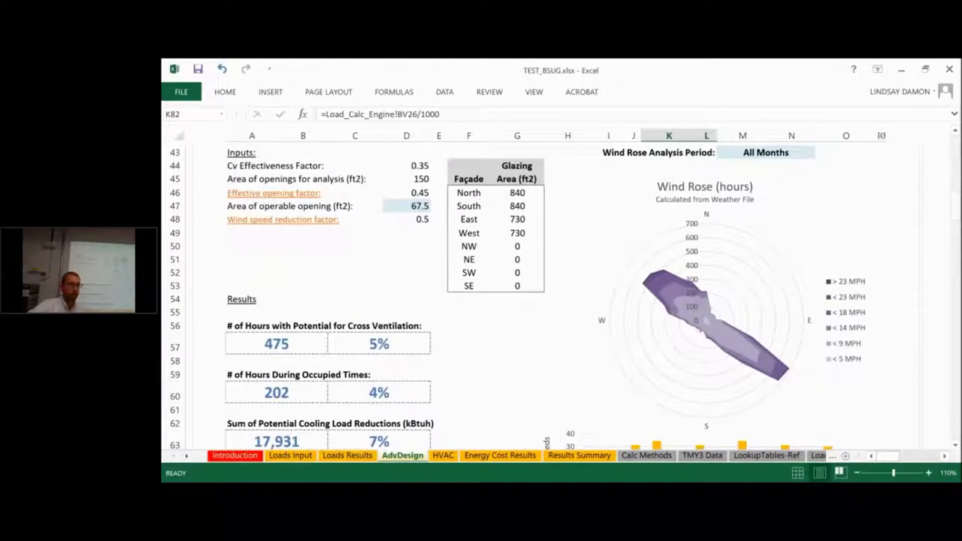
scroll(526, 300, down, 3)
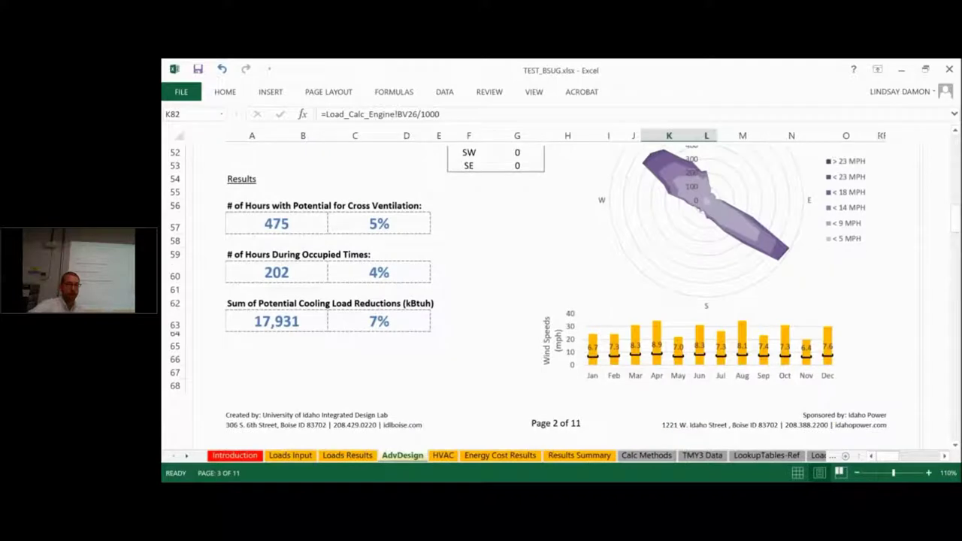
scroll(526, 300, up, 1)
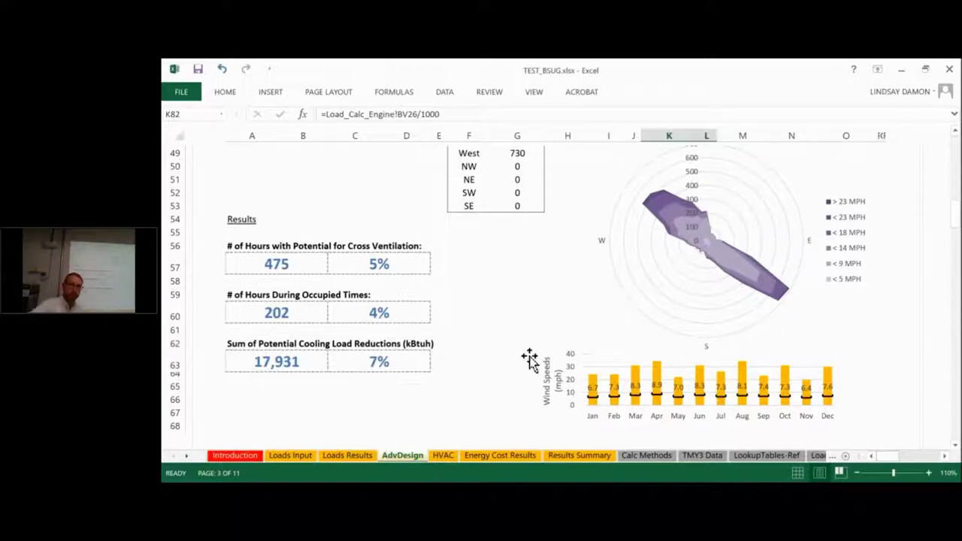
scroll(529, 361, down, 8)
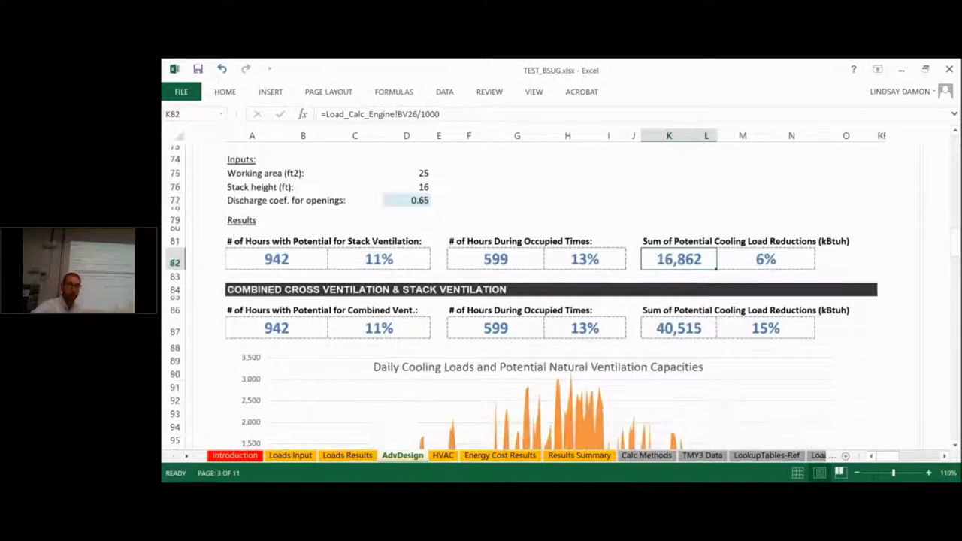
Examine the Daily Cooling Loads and Potential Natural Ventilation Capacities chart for the combined cross and stack ventilation
scroll(538, 365, down, 3)
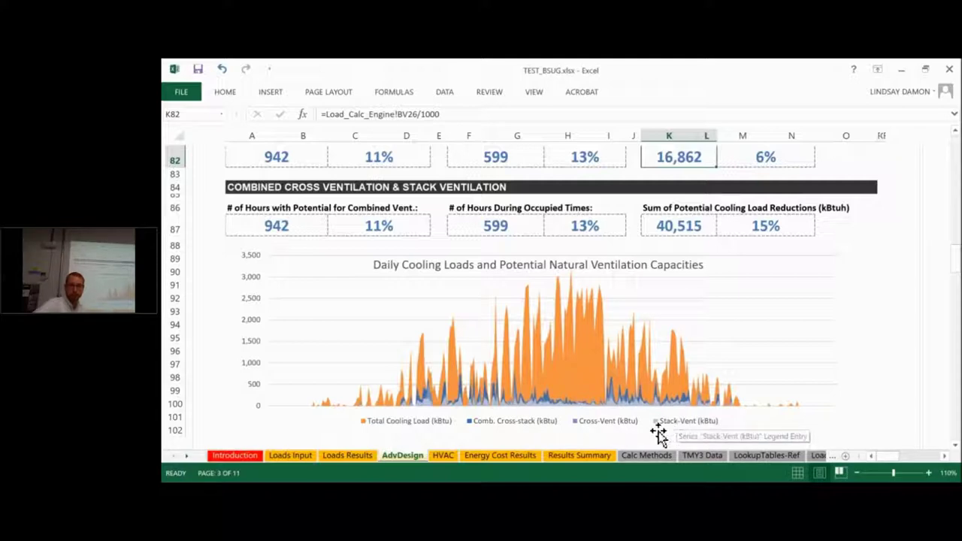
scroll(621, 395, down, 2)
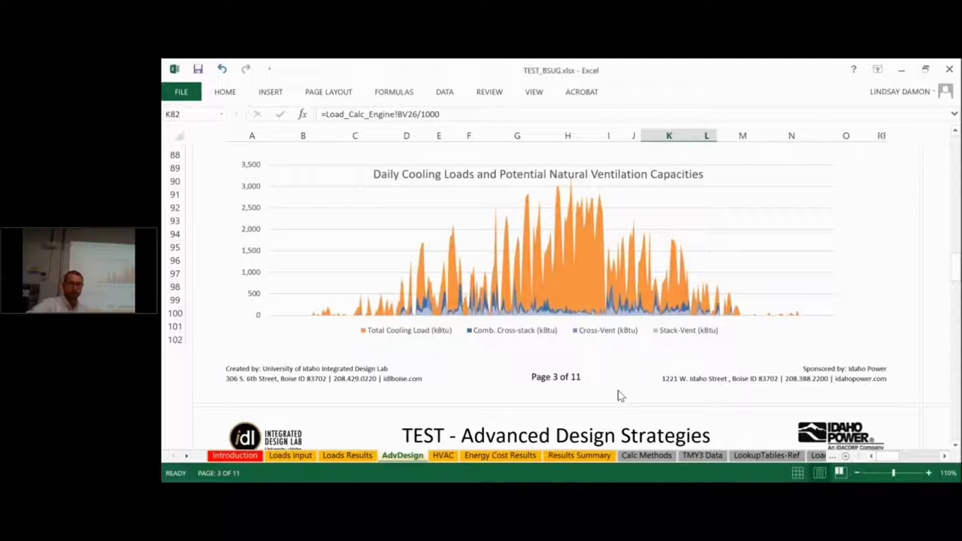
scroll(618, 391, down, 2)
Examine the Night Flush Ventilation inputs, including floor area, zone volume, density of thermal mass and mass heat capacity
scroll(617, 395, down, 4)
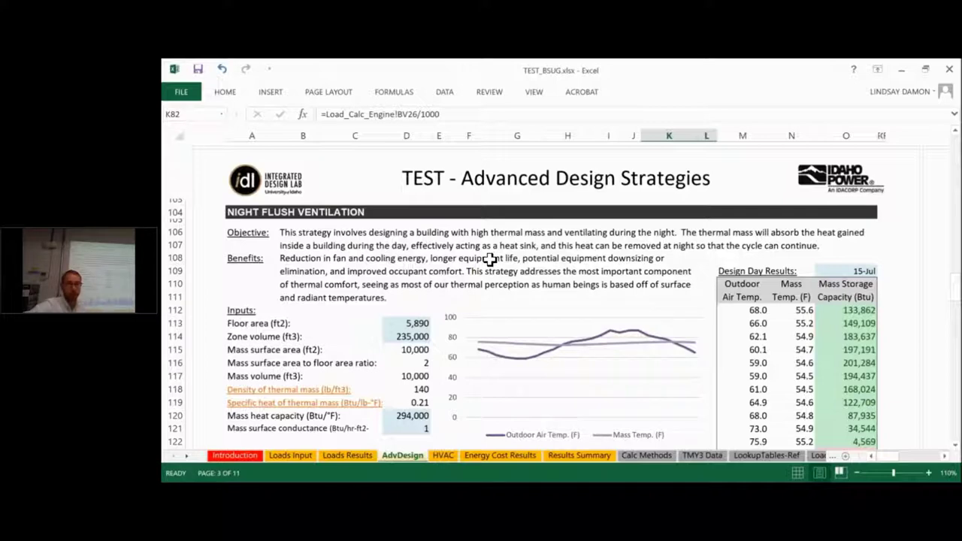
scroll(495, 261, down, 2)
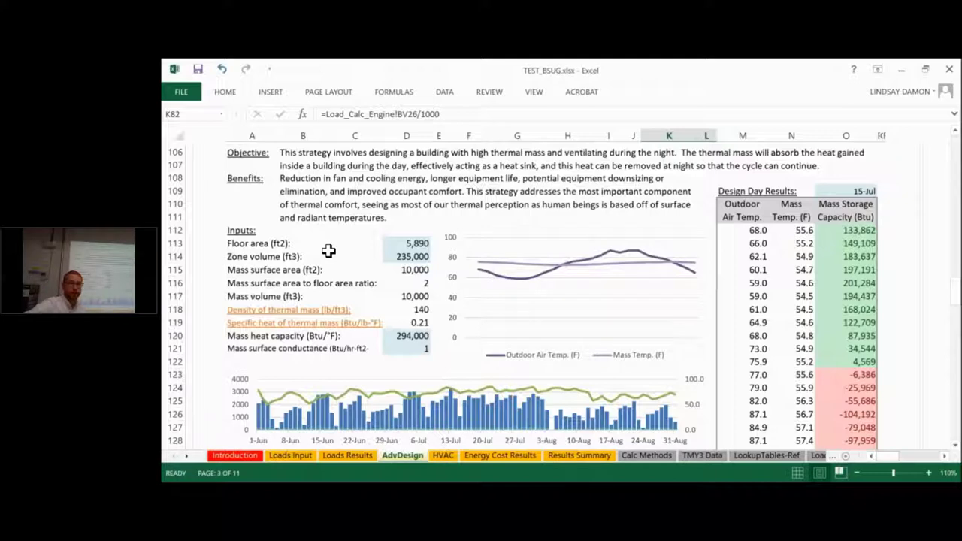
scroll(333, 272, down, 1)
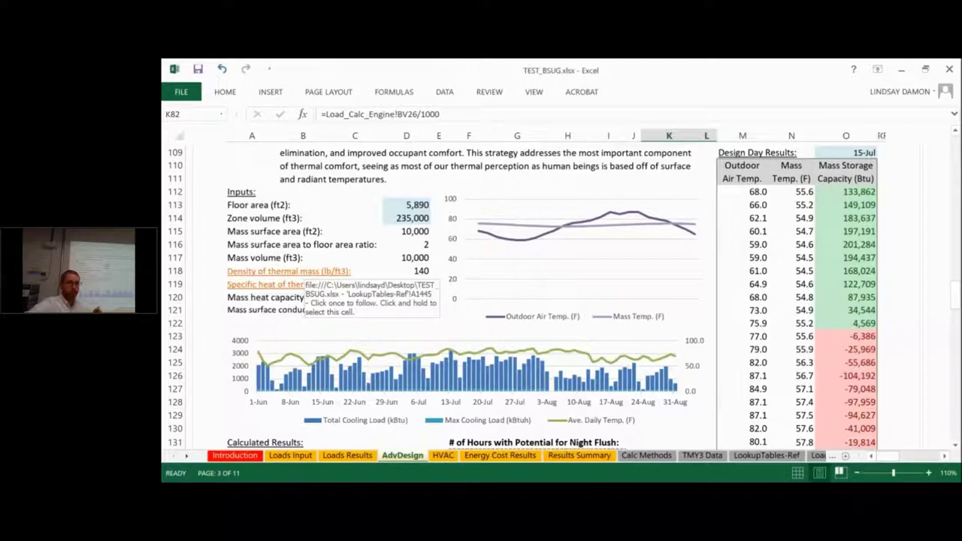
scroll(304, 282, up, 1)
click(384, 246)
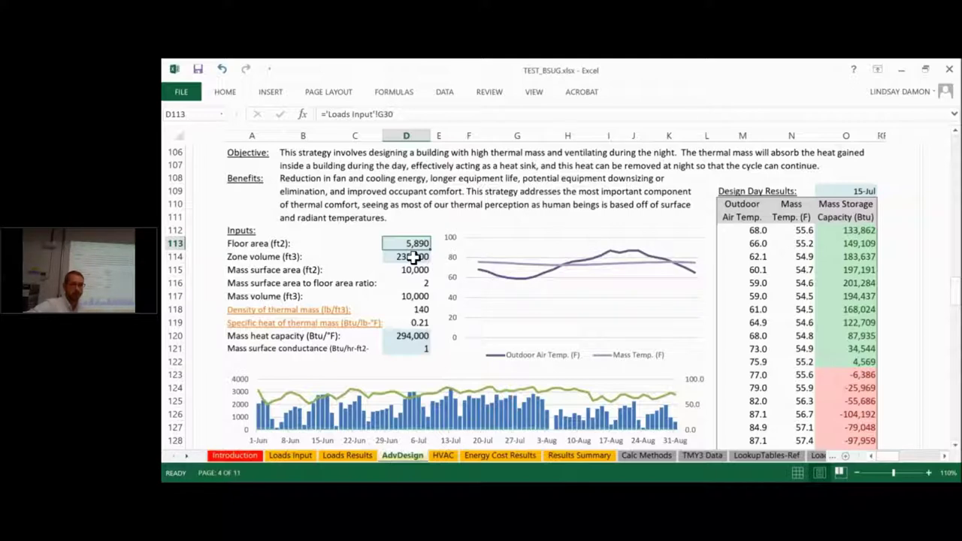
click(413, 257)
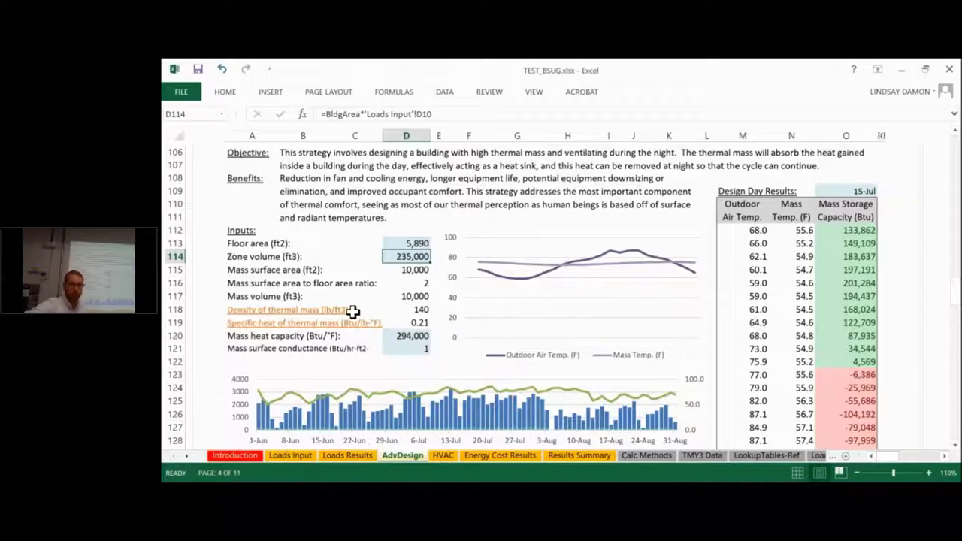
click(353, 310)
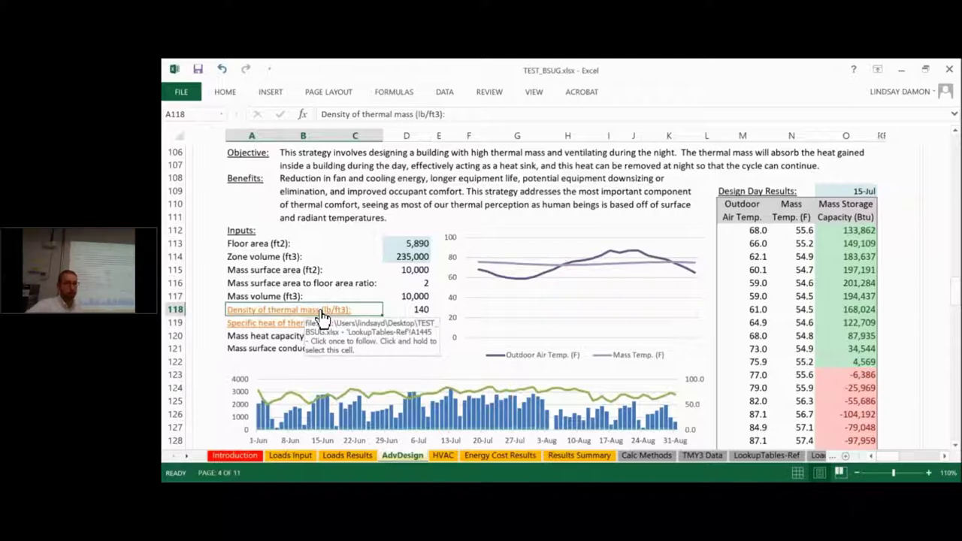
click(328, 337)
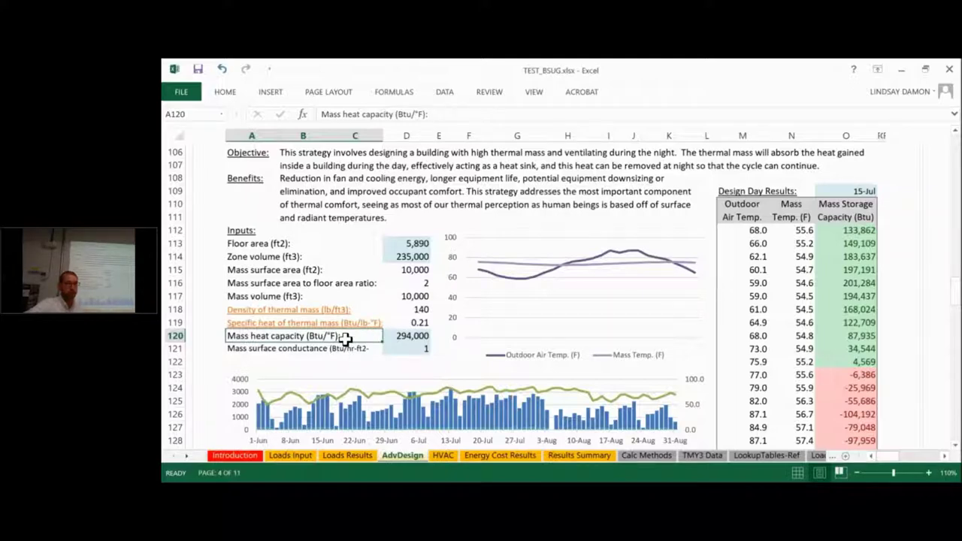
Inspect the Night Flush results for hours with potential and the sum of potential cooling load reductions
scroll(342, 340, down, 1)
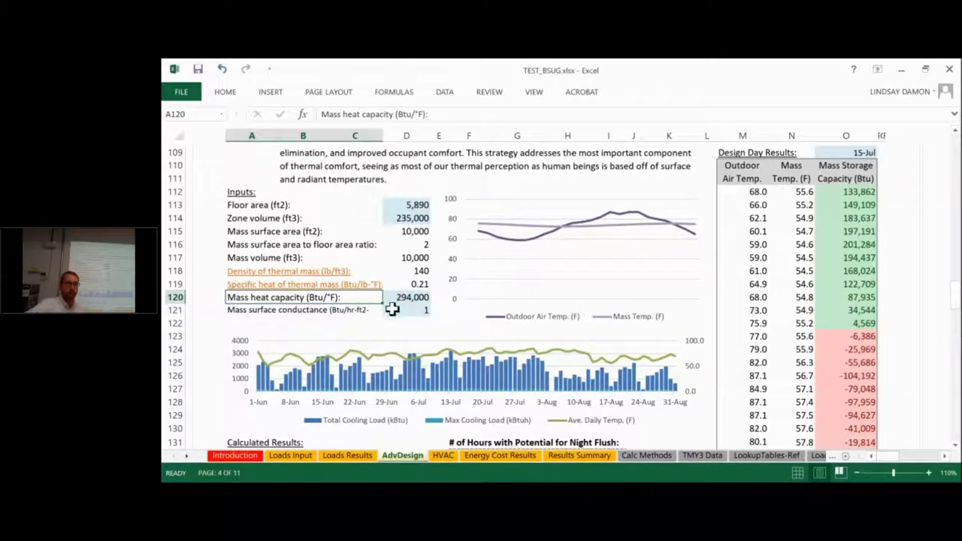
scroll(392, 308, down, 1)
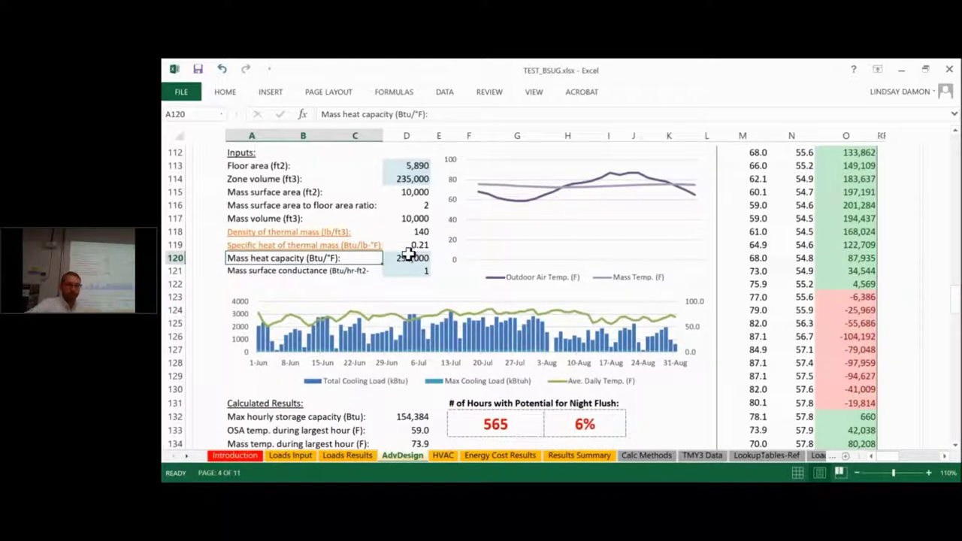
scroll(408, 255, down, 3)
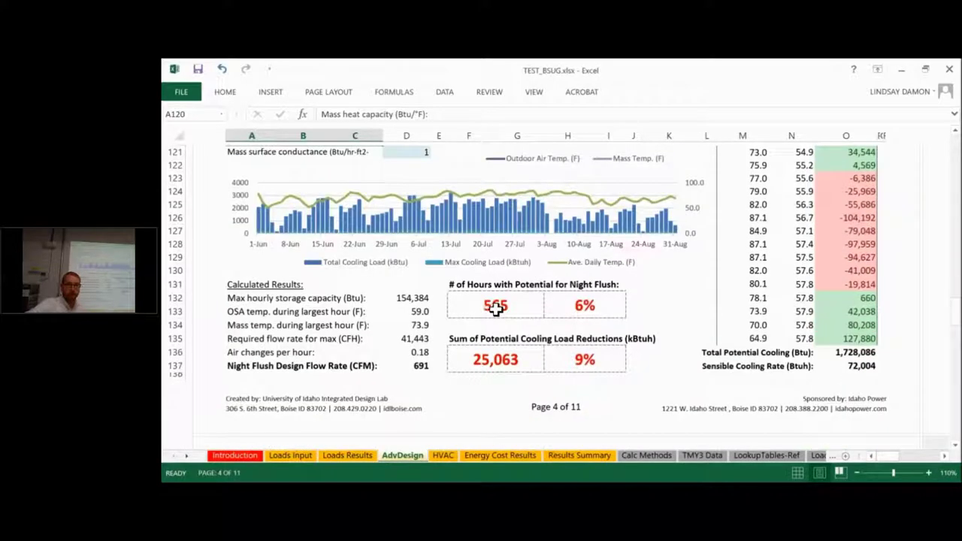
click(496, 306)
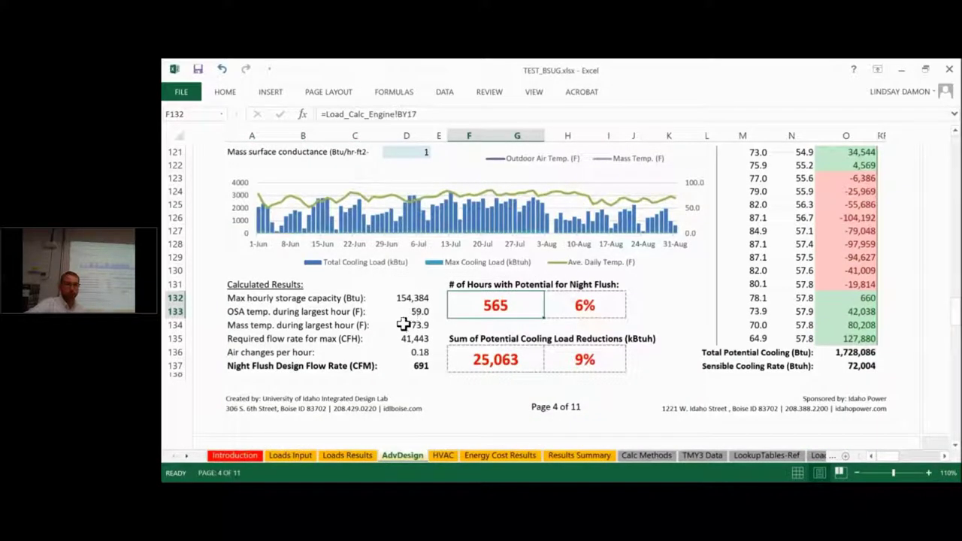
click(504, 360)
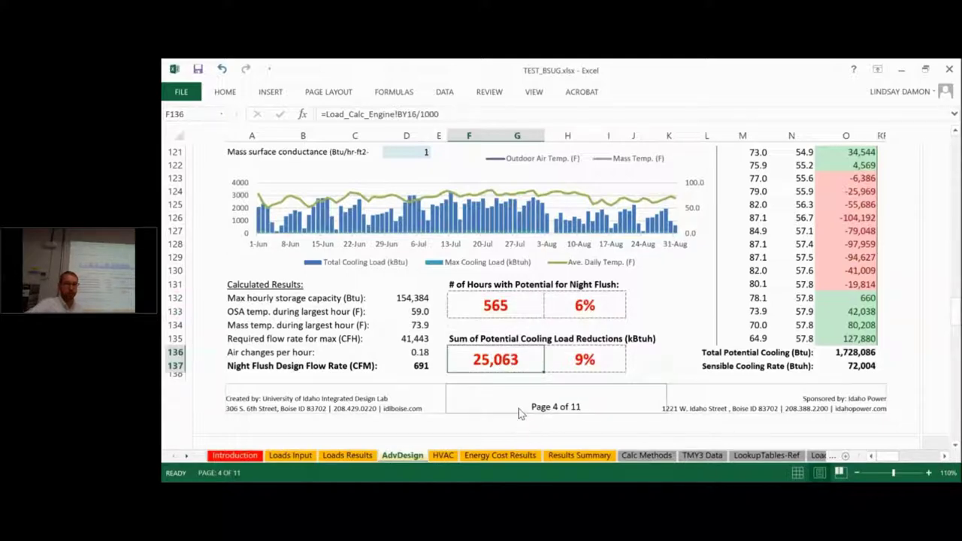
scroll(518, 413, up, 1)
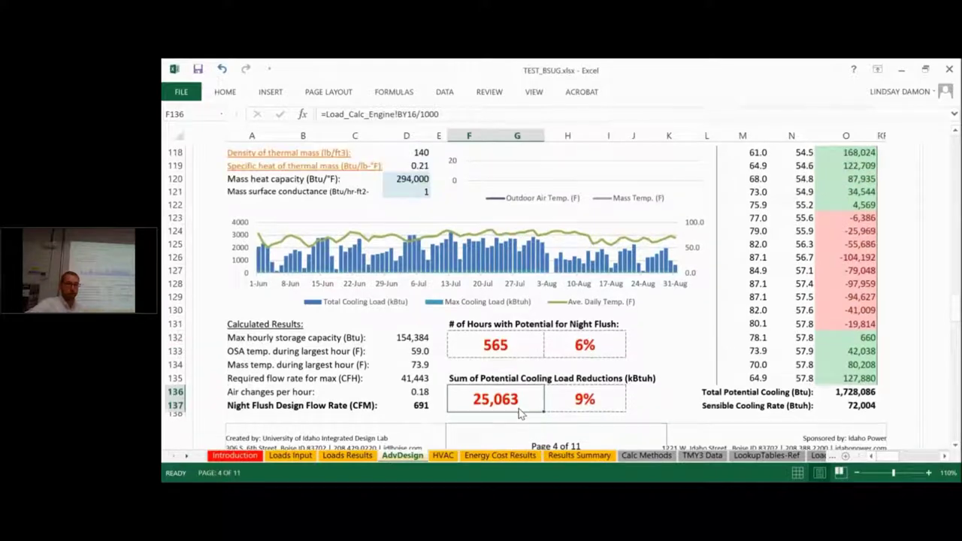
click(526, 338)
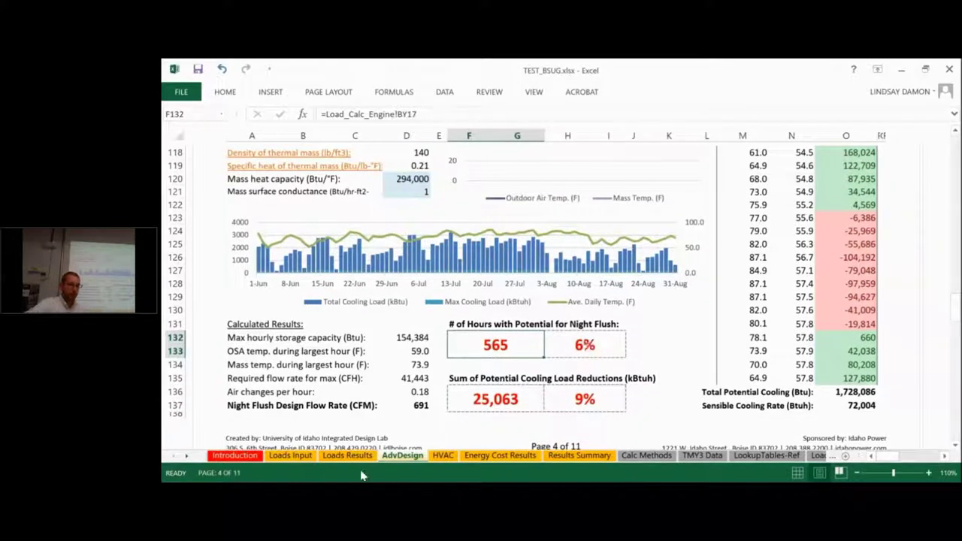
click(583, 344)
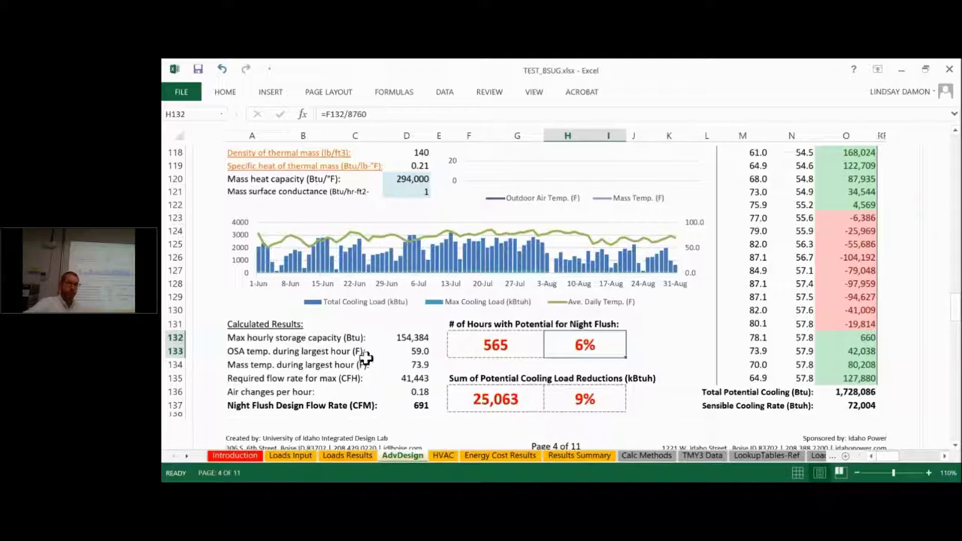
Set the Building Shell Tightness to Tight in the Infiltration section of the Loads Input sheet
click(290, 456)
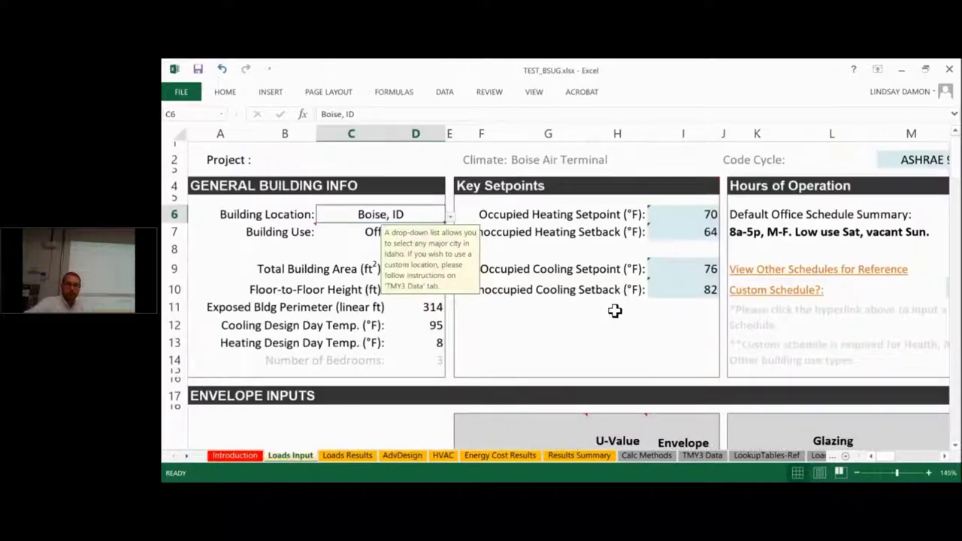
scroll(661, 321, down, 12)
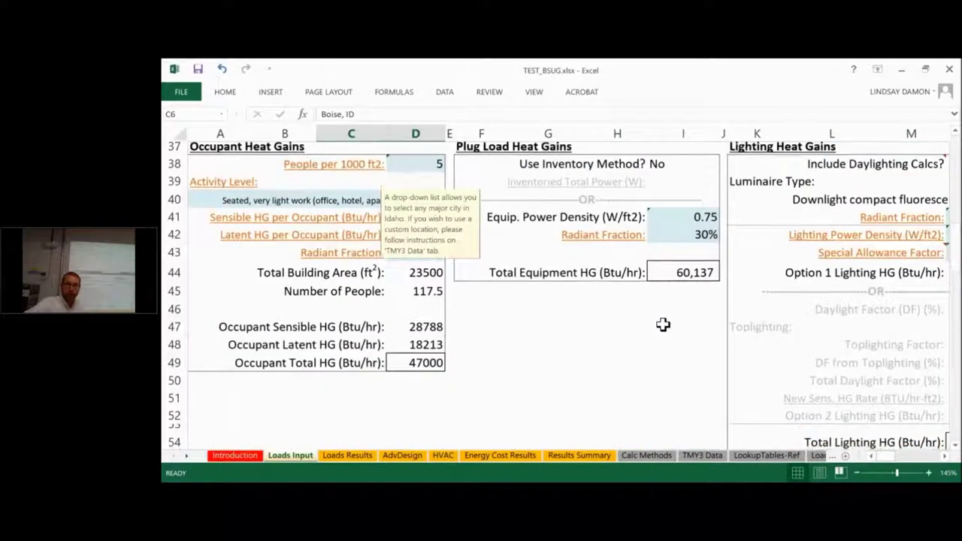
scroll(662, 323, down, 7)
scroll(711, 228, up, 1)
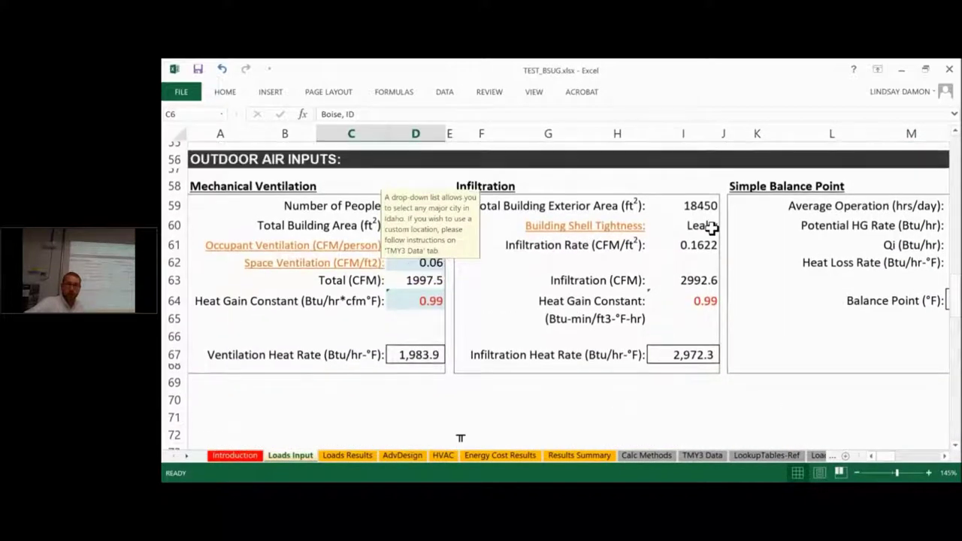
click(711, 226)
click(725, 226)
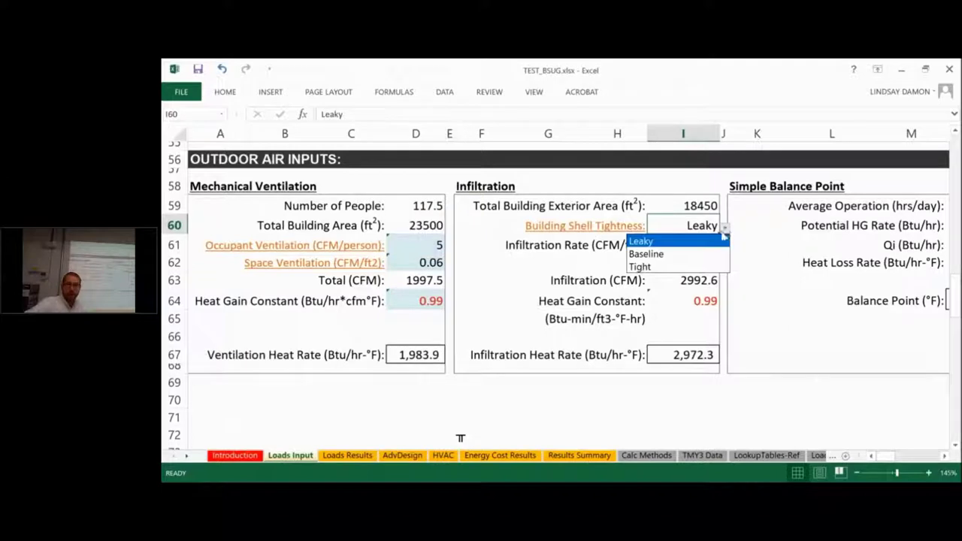
click(690, 266)
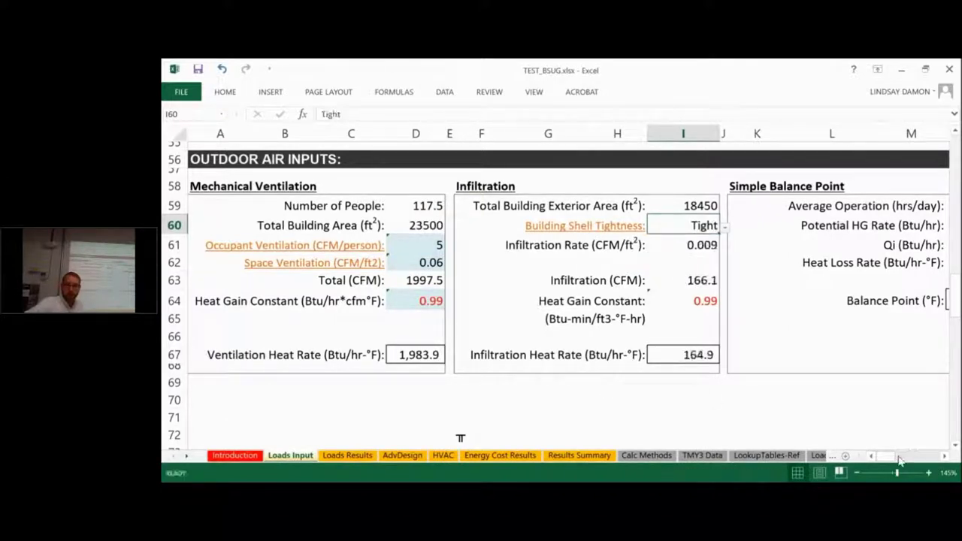
Check the Simple Balance Point on the Loads Input sheet and the recalculated Night Flush results on the AdvDesign sheet
click(944, 457)
click(944, 456)
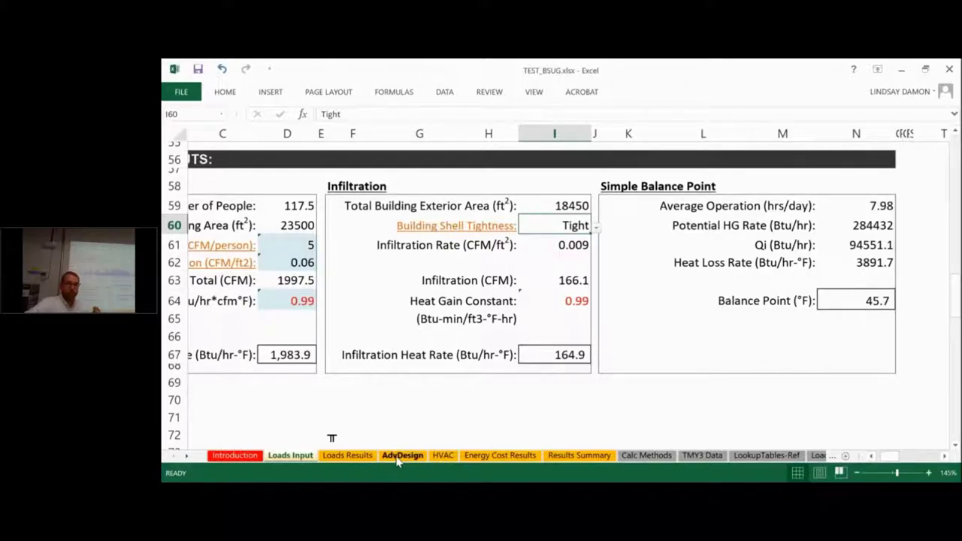
click(397, 456)
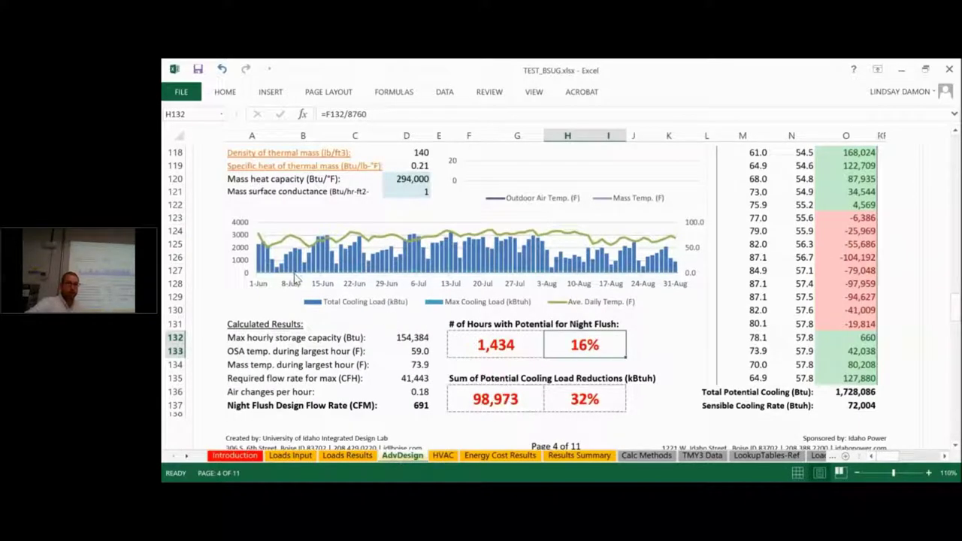
mouse_move(394, 267)
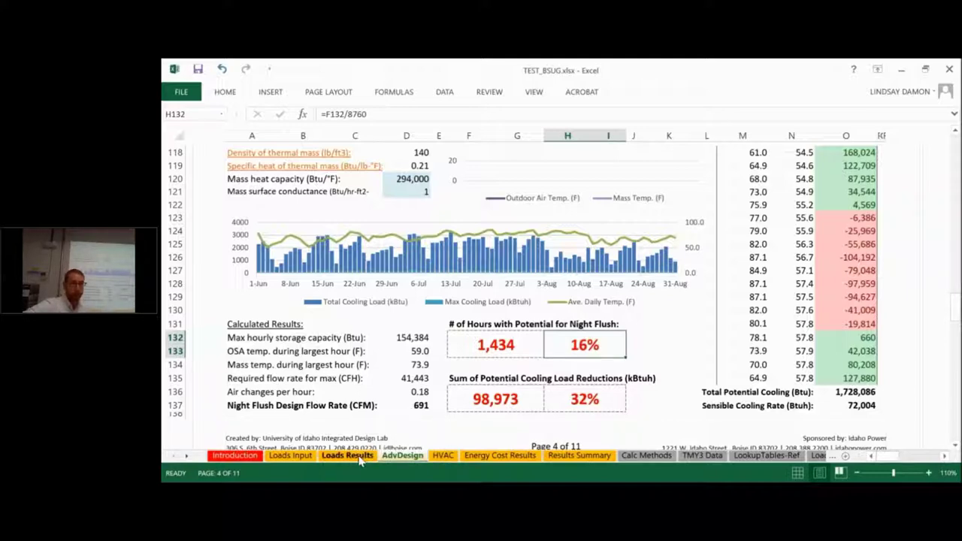
Review the Loads Results sheet, from the peak heating load breakdown to the scatter chart of hourly heating and cooling loads
click(293, 455)
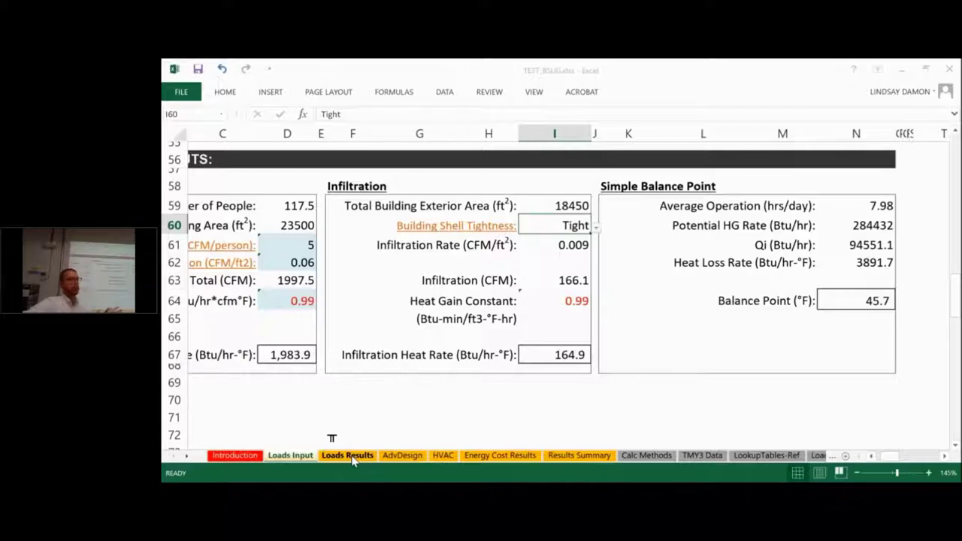
click(349, 456)
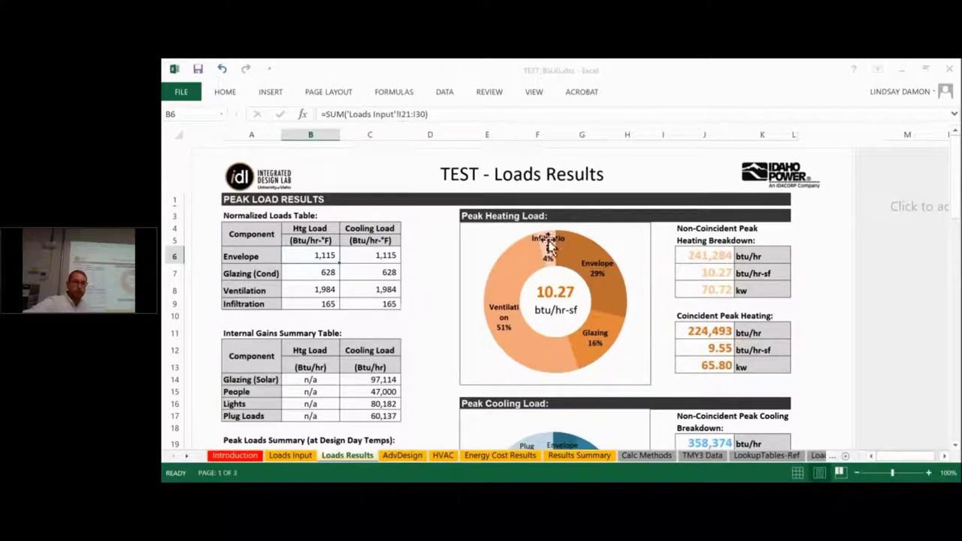
scroll(512, 325, down, 3)
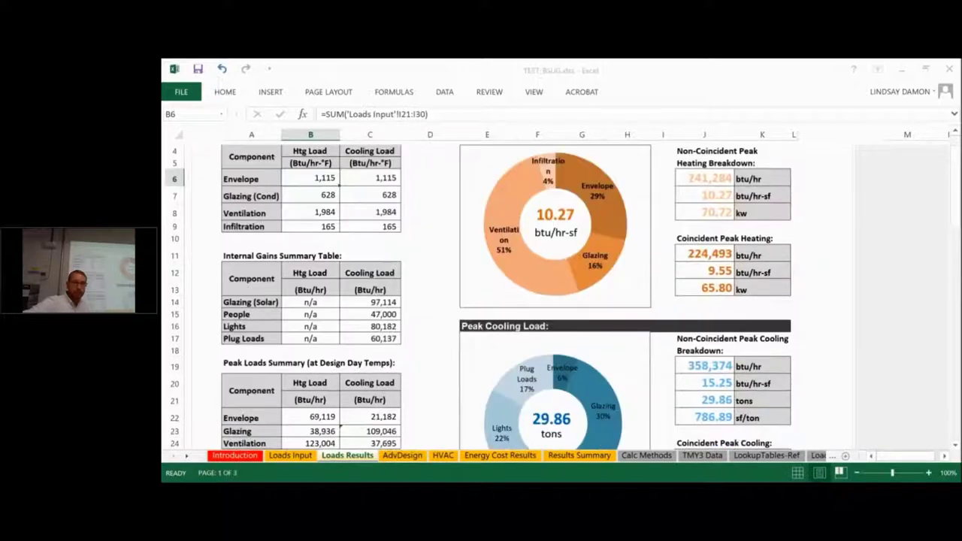
scroll(567, 315, down, 12)
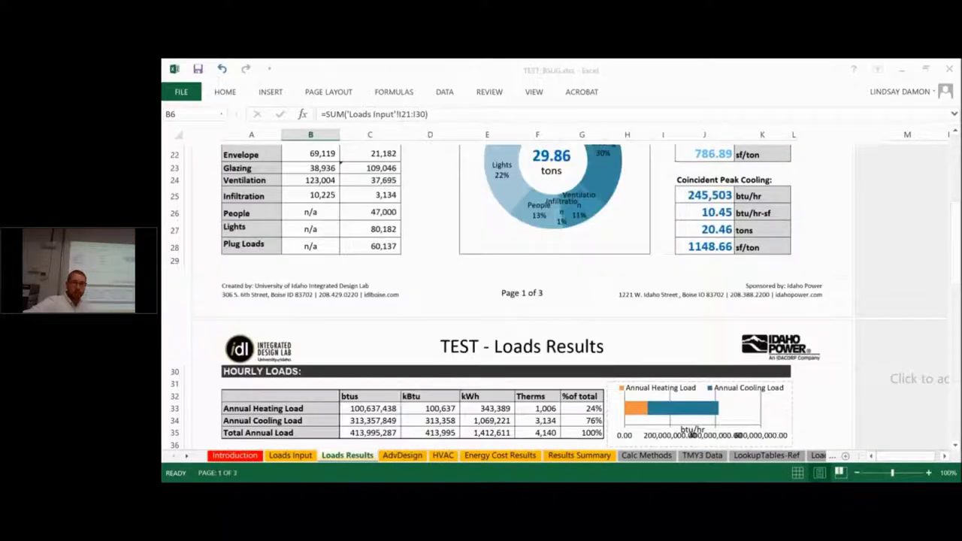
scroll(567, 315, down, 8)
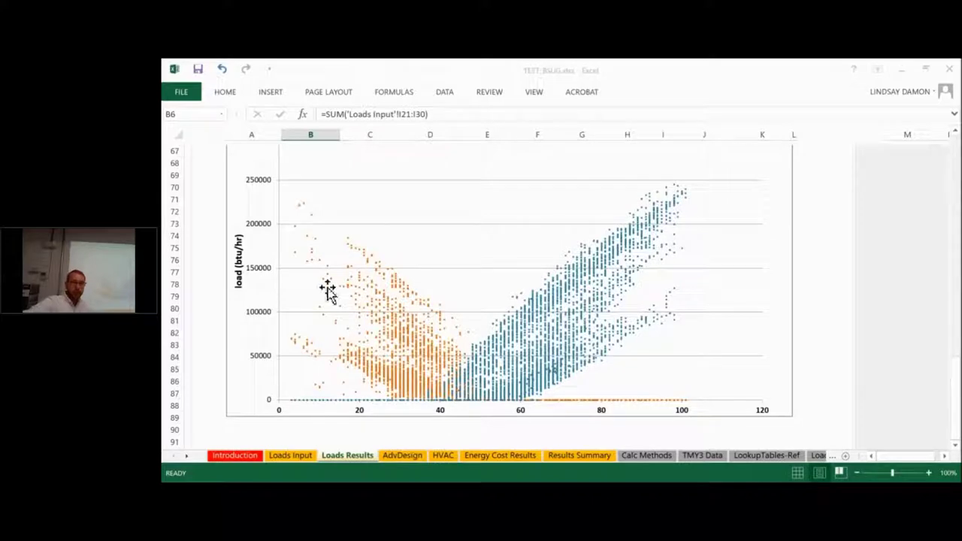
scroll(481, 383, down, 1)
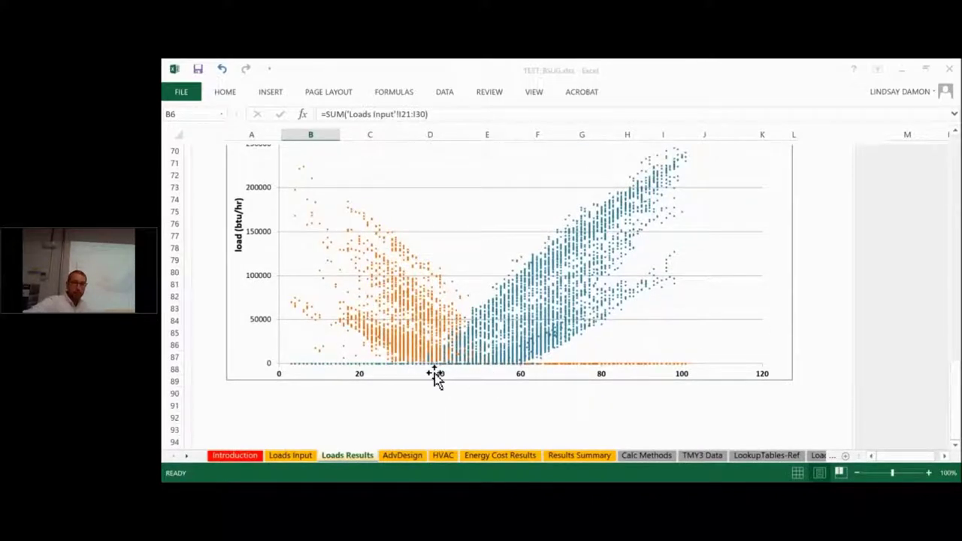
scroll(438, 378, up, 1)
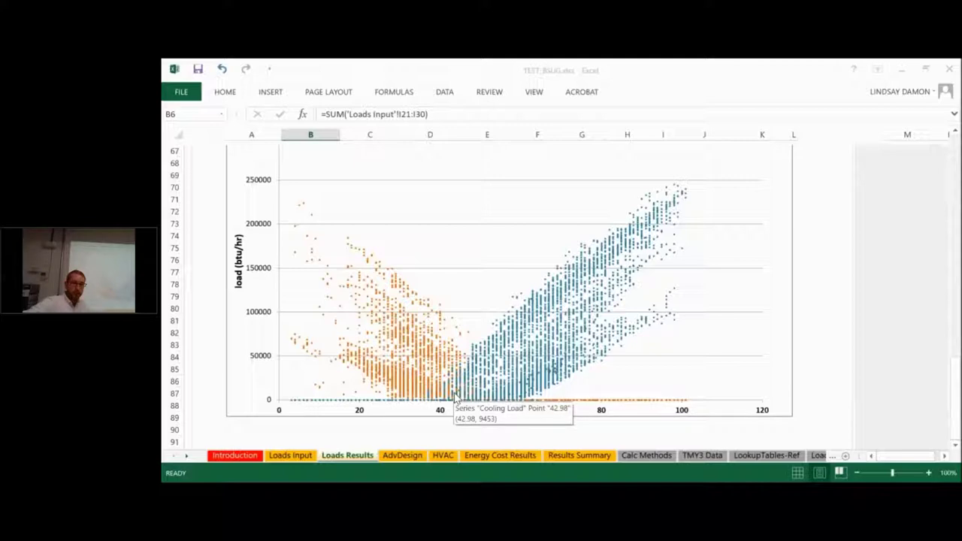
scroll(454, 396, down, 6)
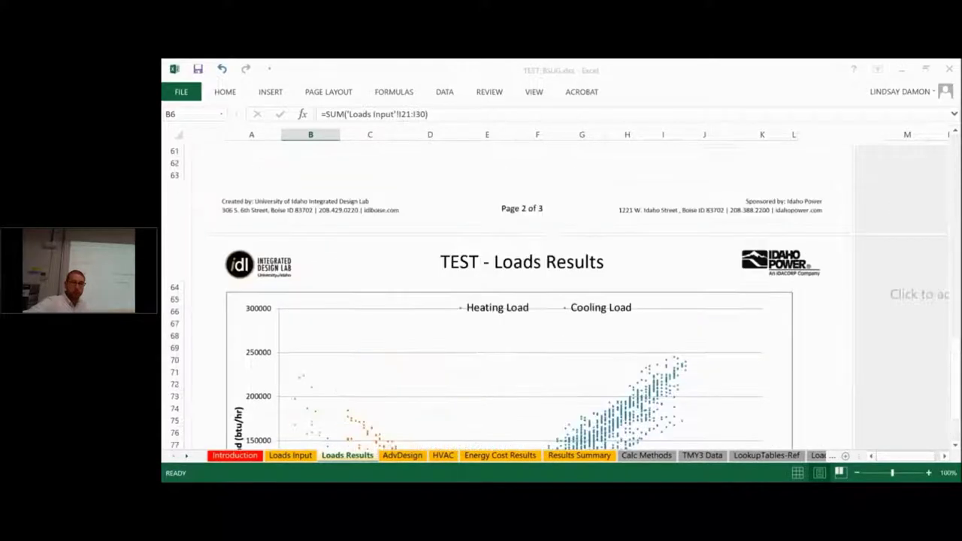
Inspect the infiltration share in the Peak Cooling Load chart on the Loads Results sheet
scroll(521, 293, up, 15)
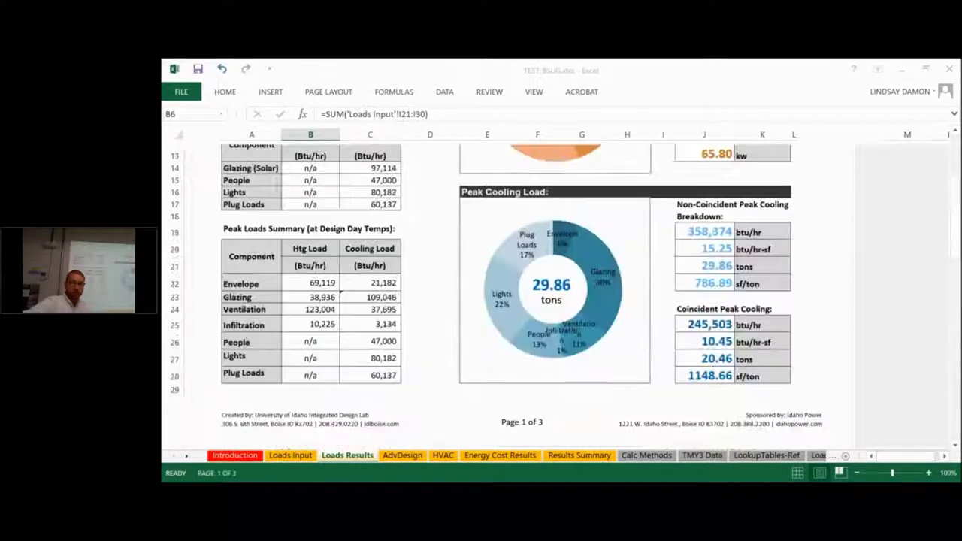
scroll(560, 359, up, 3)
scroll(560, 359, down, 3)
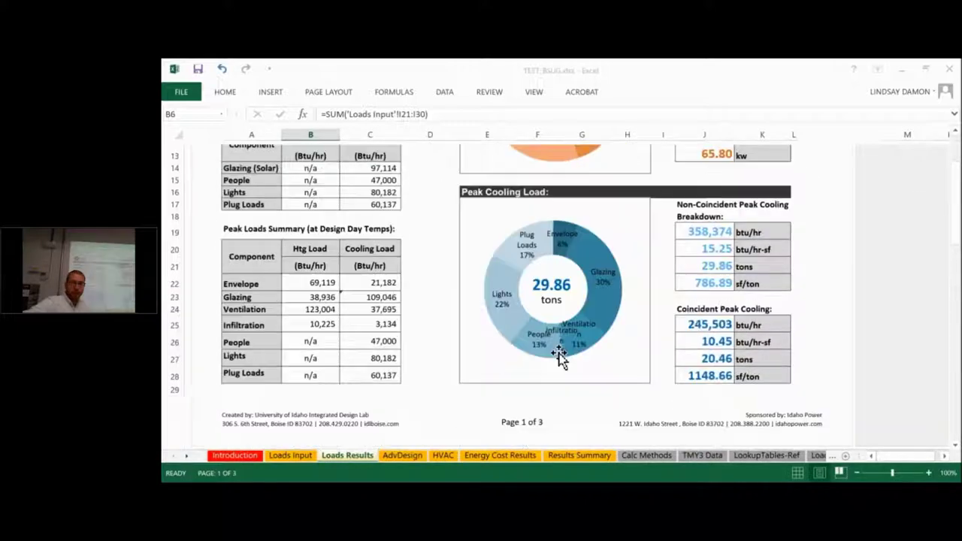
Look over the hourly heating and cooling load charts on the Loads Results sheet
scroll(559, 359, down, 10)
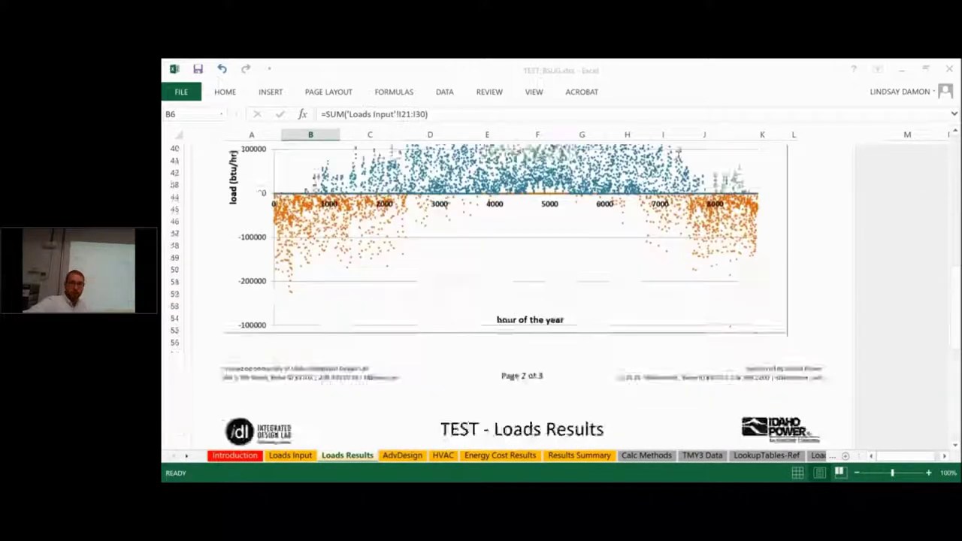
scroll(245, 430, down, 12)
scroll(245, 430, up, 6)
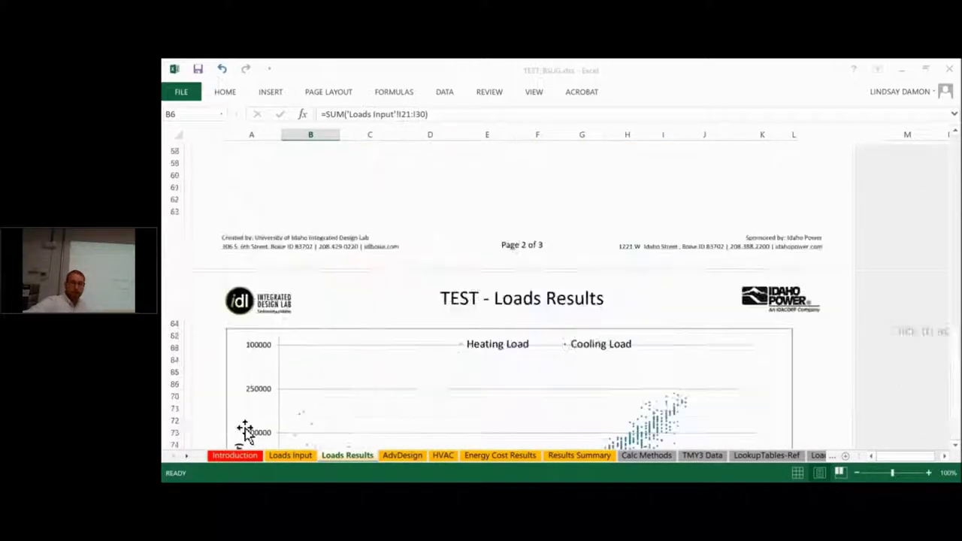
scroll(248, 431, up, 3)
Inspect the Balance Point formula and the Average Operation entry in the Simple Balance Point section of the Loads Input sheet
click(292, 454)
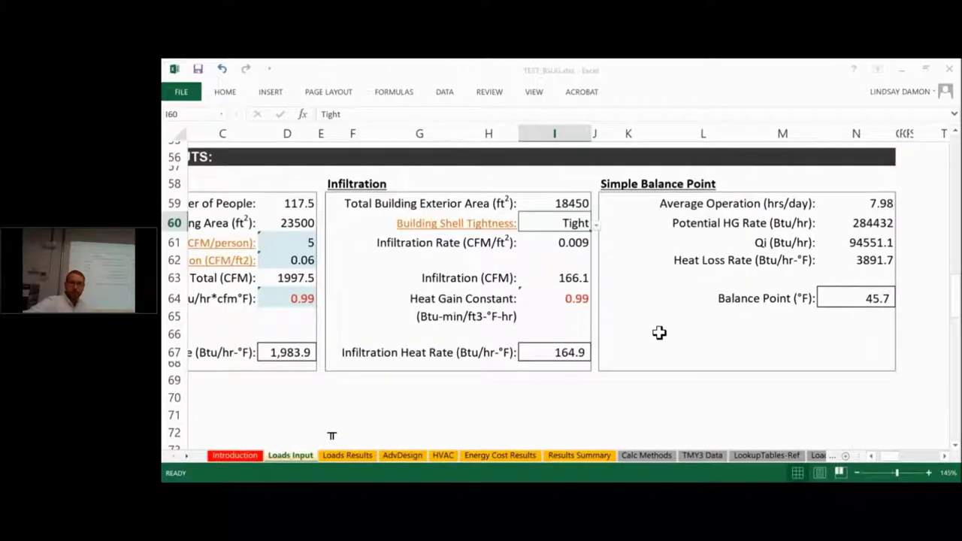
scroll(658, 333, down, 1)
click(856, 267)
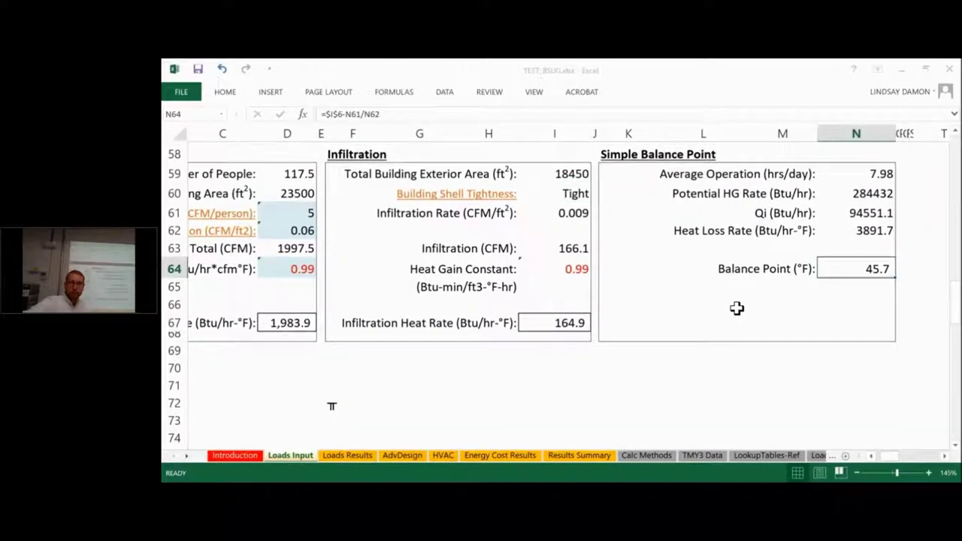
scroll(736, 308, up, 2)
click(668, 249)
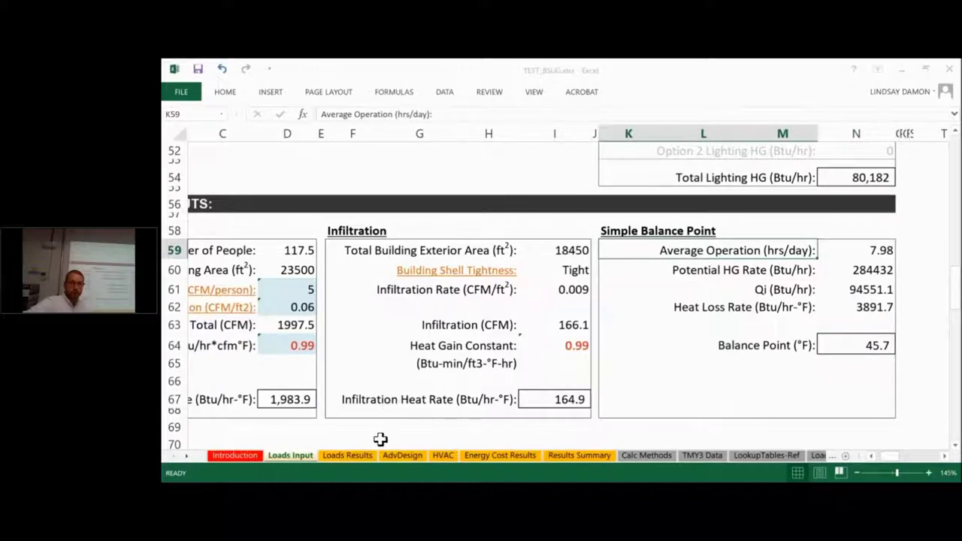
Examine where heating and cooling loads meet in the temperature scatter chart on the Loads Results sheet, plus the hour-of-the-year chart
click(347, 455)
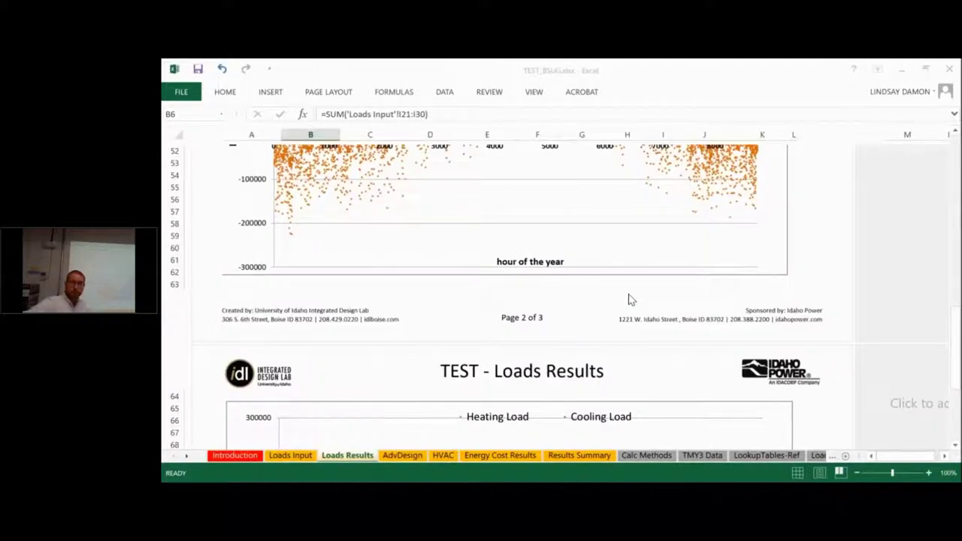
scroll(626, 300, down, 5)
scroll(544, 284, up, 1)
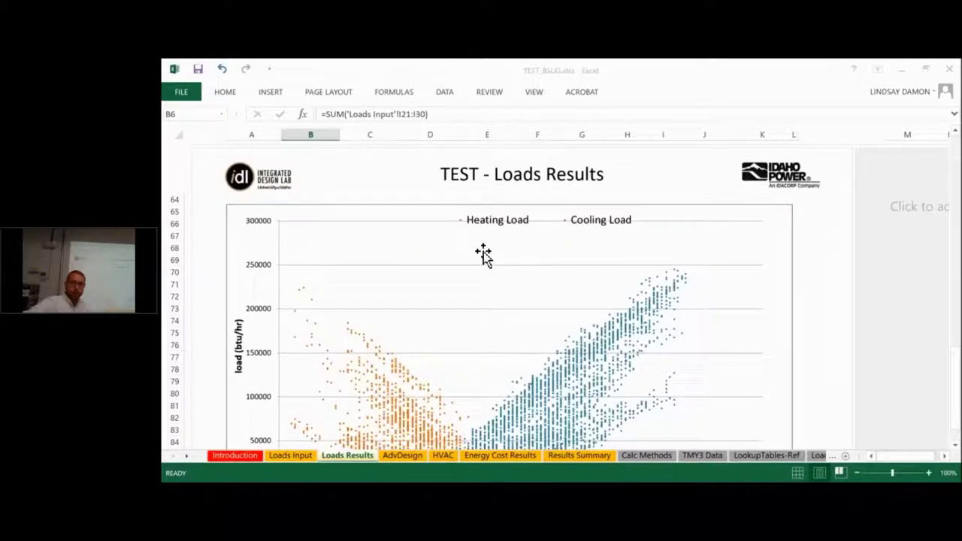
scroll(418, 373, down, 2)
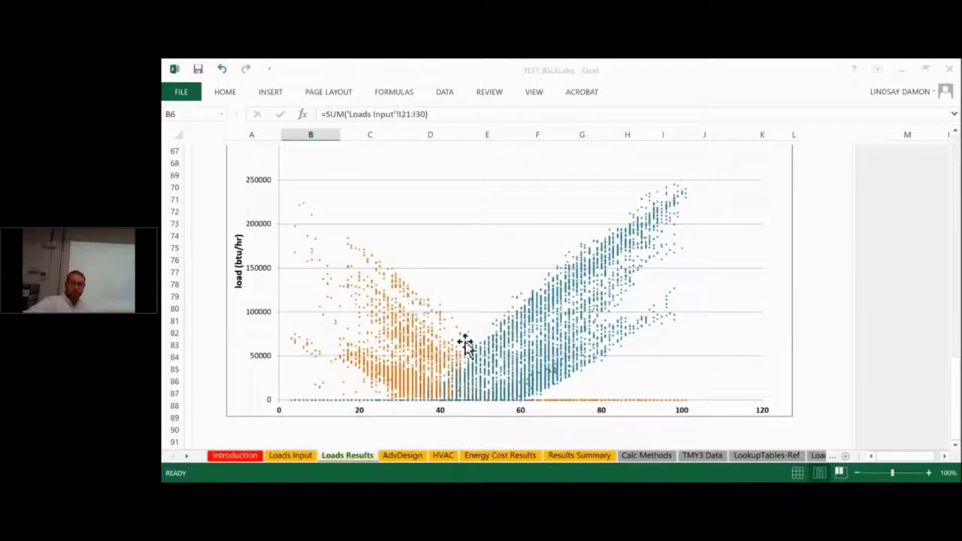
scroll(503, 342, up, 3)
scroll(510, 342, up, 9)
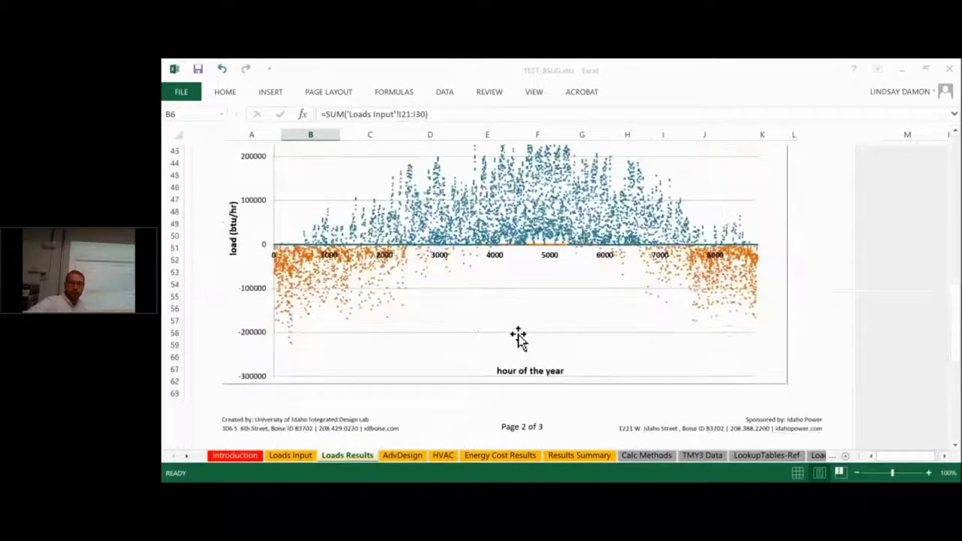
Review the Night Flush Ventilation description, thermal mass inputs and temperature chart on the AdvDesign sheet
click(402, 456)
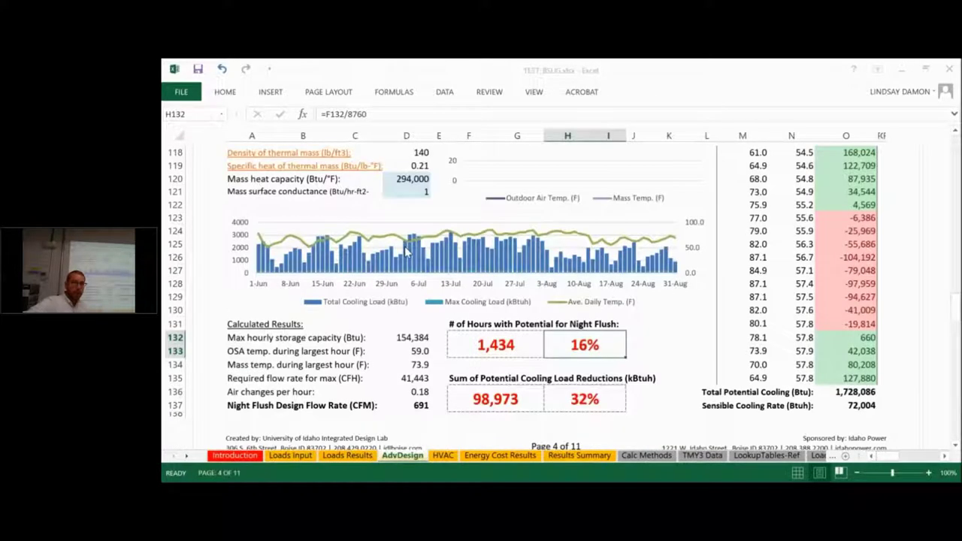
scroll(405, 254, up, 1)
scroll(404, 254, up, 3)
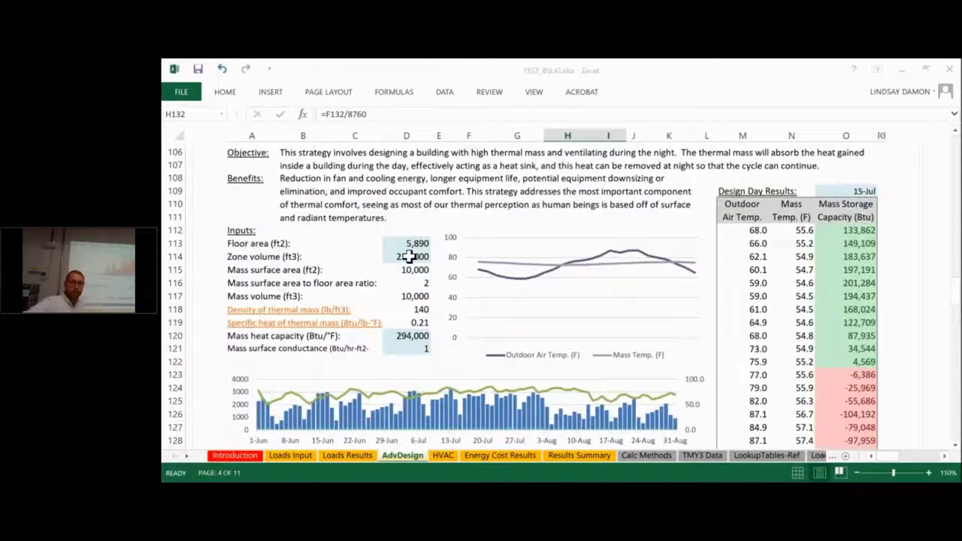
scroll(444, 334, up, 5)
scroll(443, 334, down, 1)
scroll(443, 334, down, 1)
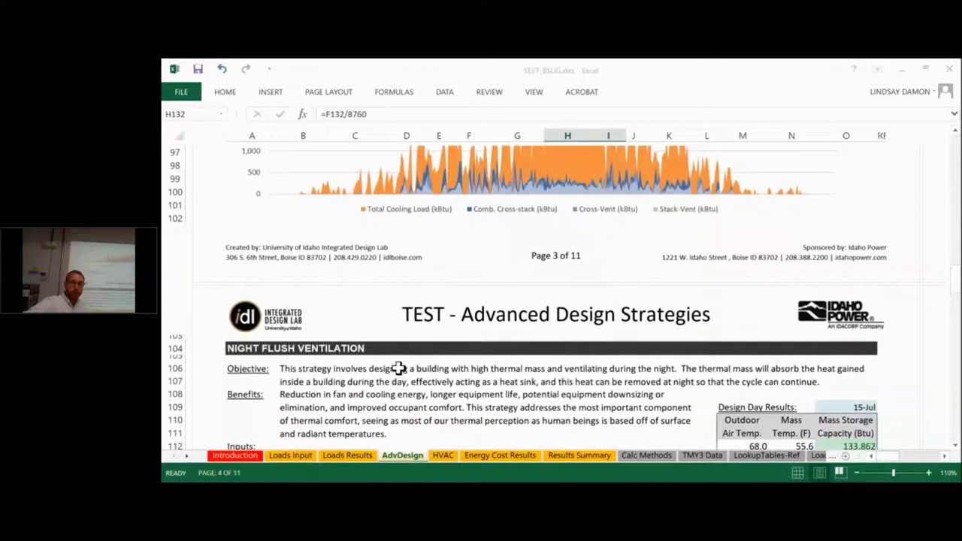
scroll(399, 368, down, 1)
scroll(412, 354, down, 2)
scroll(446, 322, down, 1)
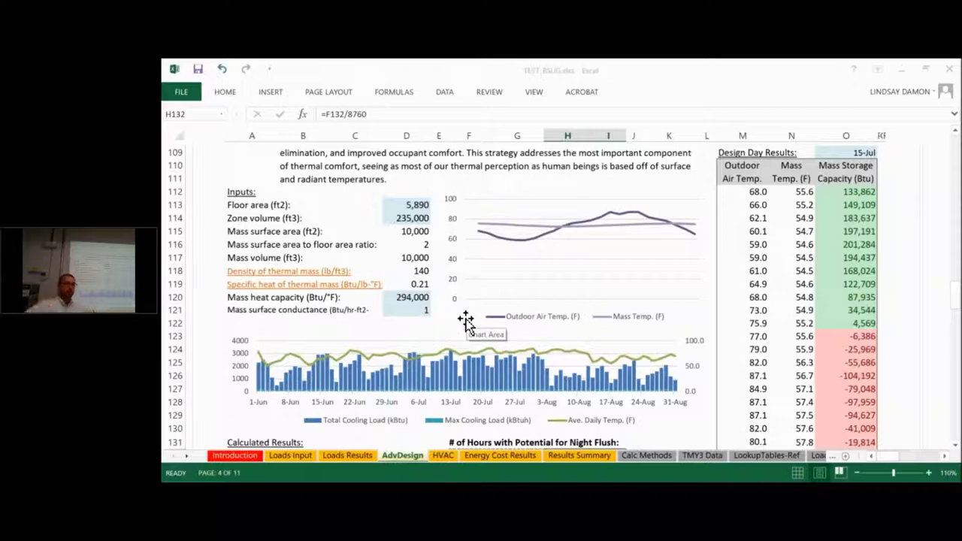
scroll(465, 322, down, 1)
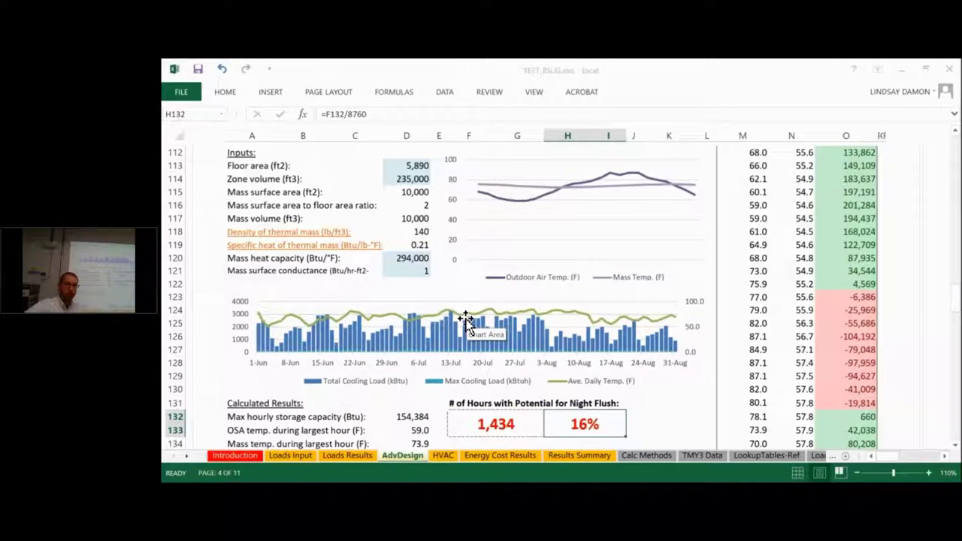
Inspect the night flush potential hours, the cooling load reductions and the daily cooling load chart in the Night Flush section
scroll(465, 322, down, 2)
scroll(465, 322, down, 2)
click(499, 319)
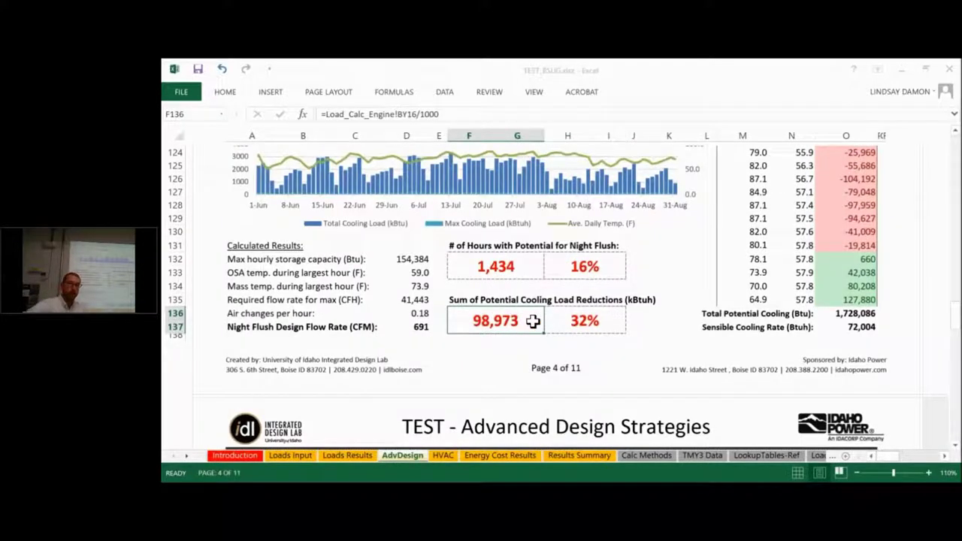
click(592, 276)
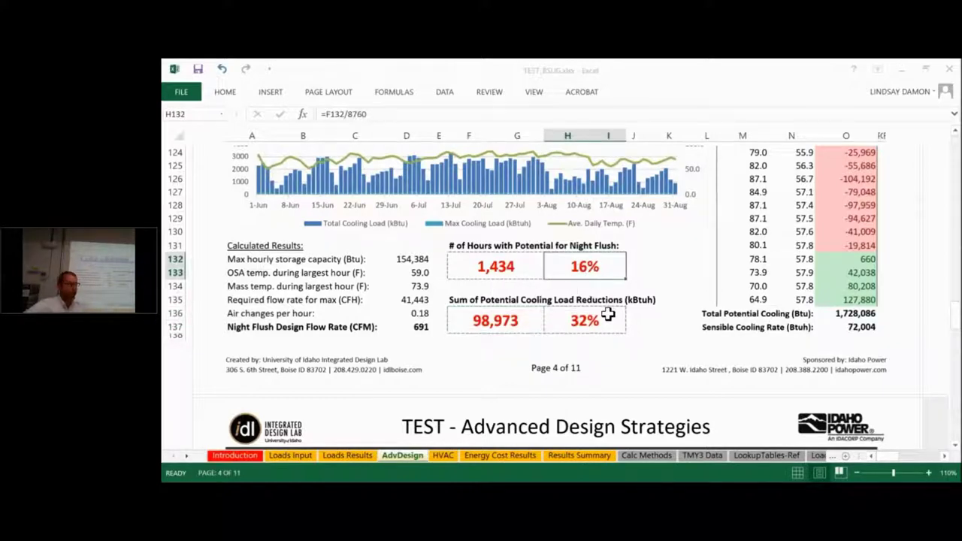
scroll(633, 325, up, 1)
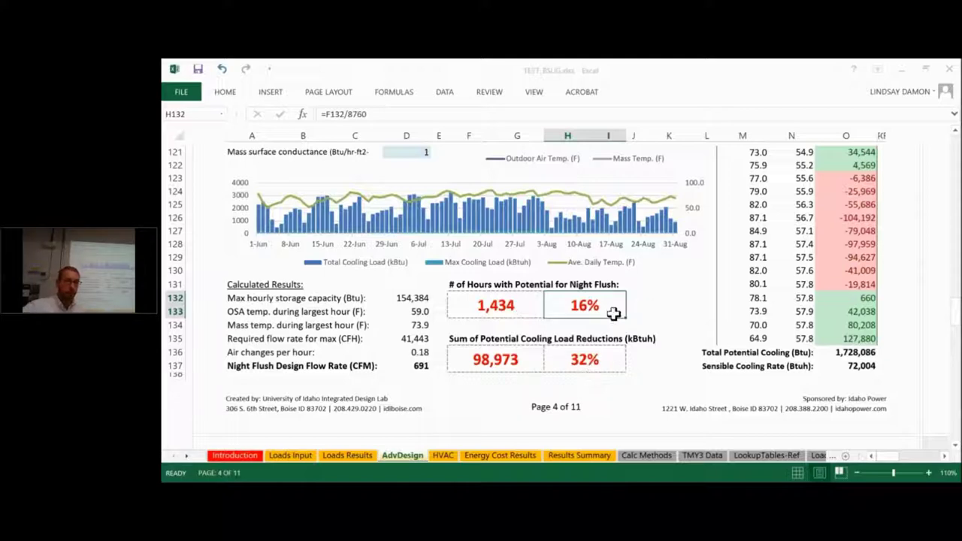
scroll(368, 218, up, 1)
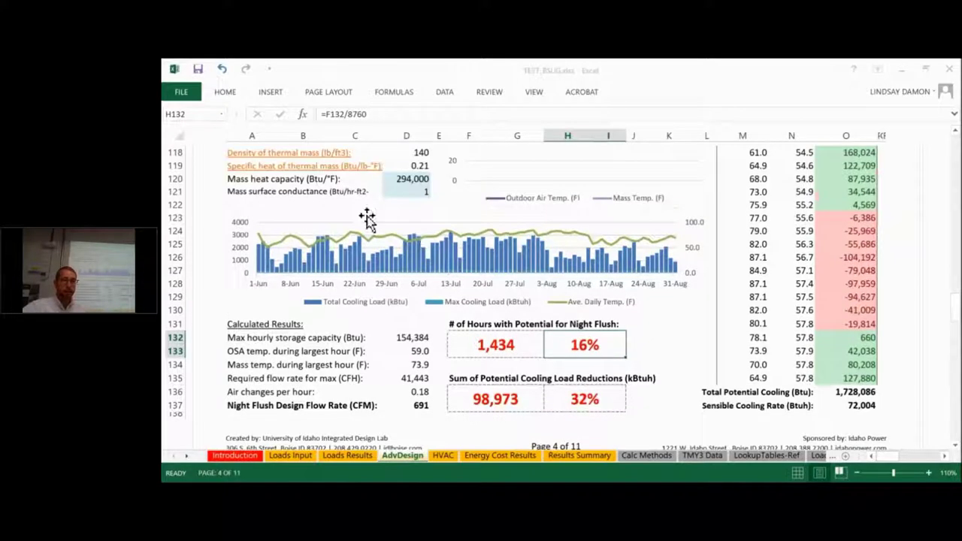
click(368, 218)
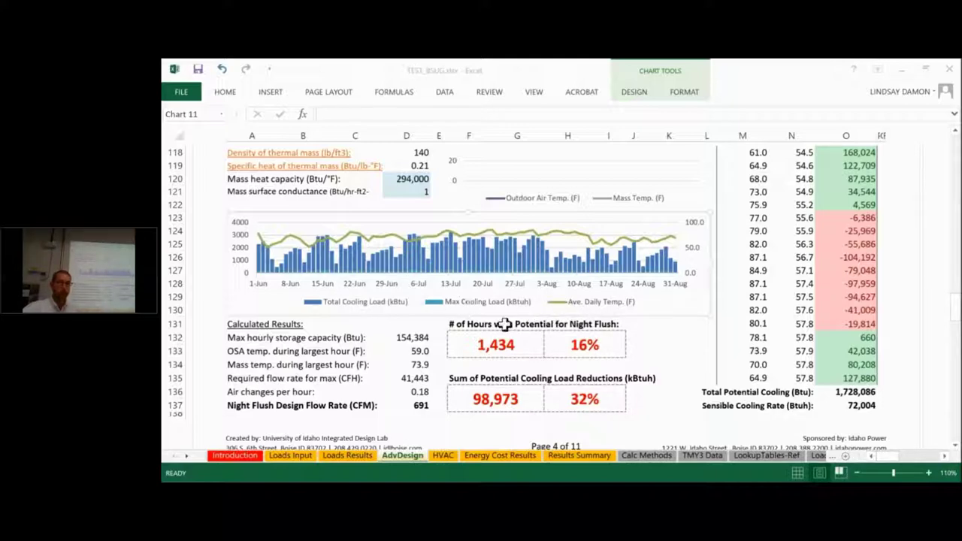
Examine the Design Day Results table, from hourly Mass Storage Capacity to the Total Potential Cooling and Sensible Cooling Rate formulas
scroll(693, 323, up, 4)
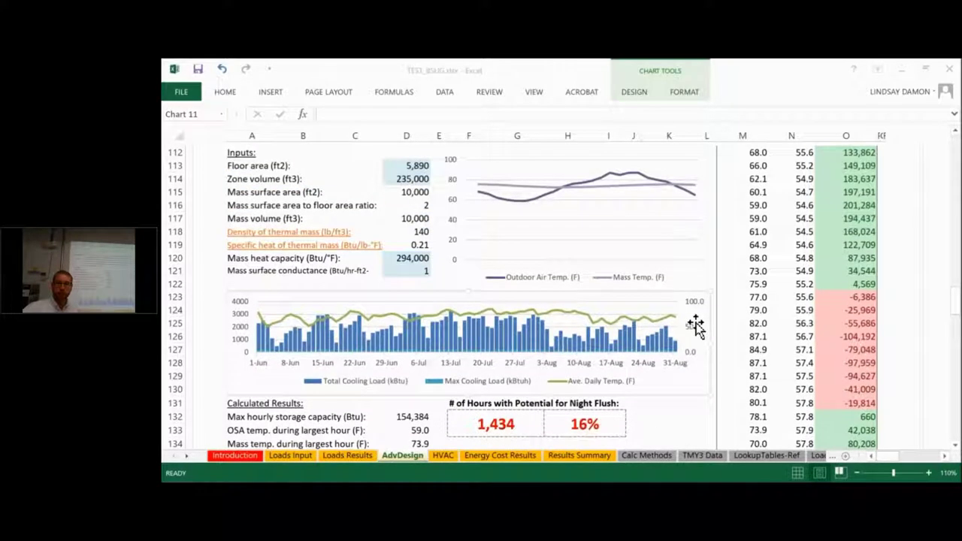
click(773, 190)
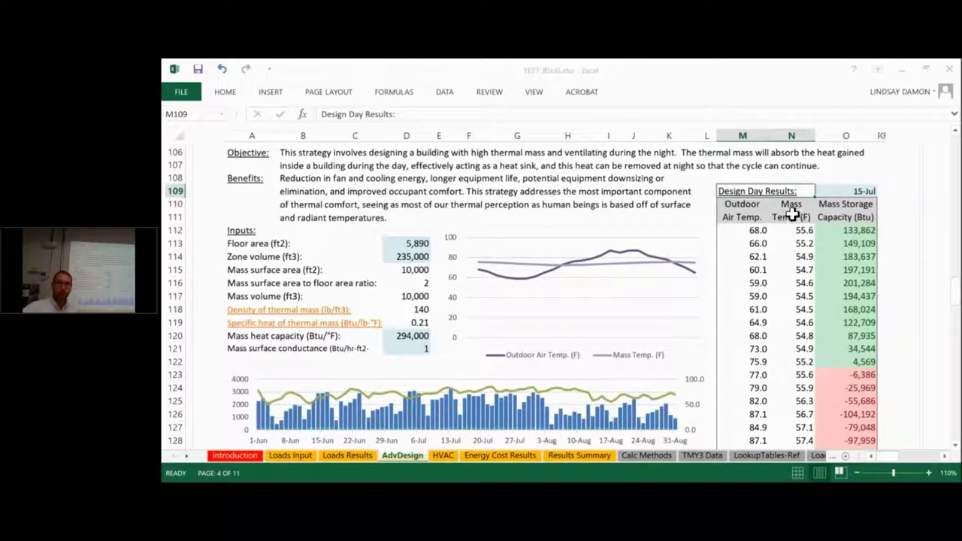
click(857, 230)
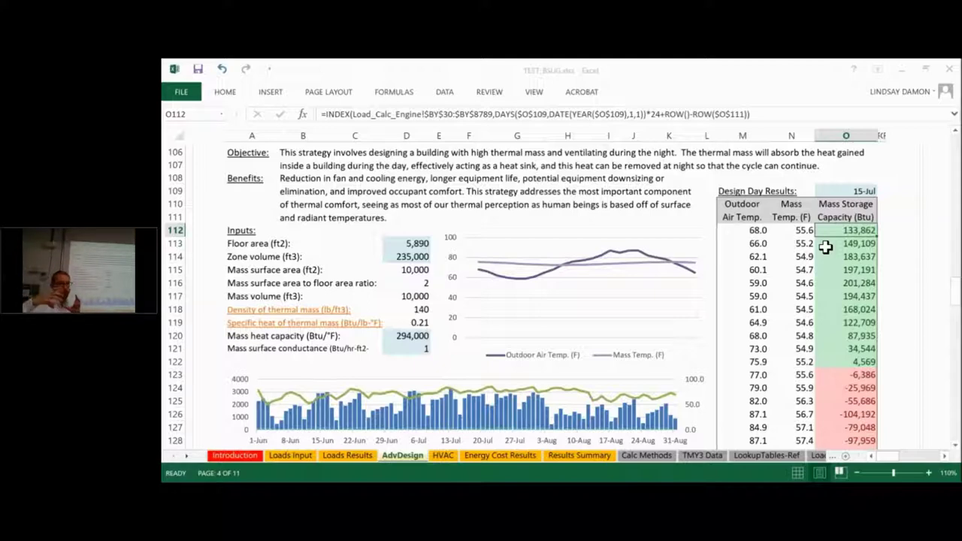
scroll(826, 249, down, 5)
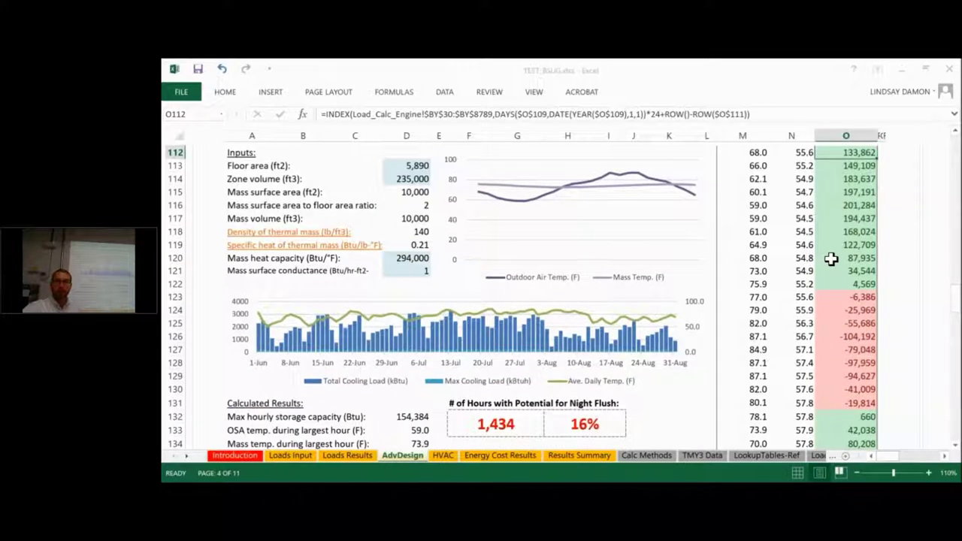
click(857, 352)
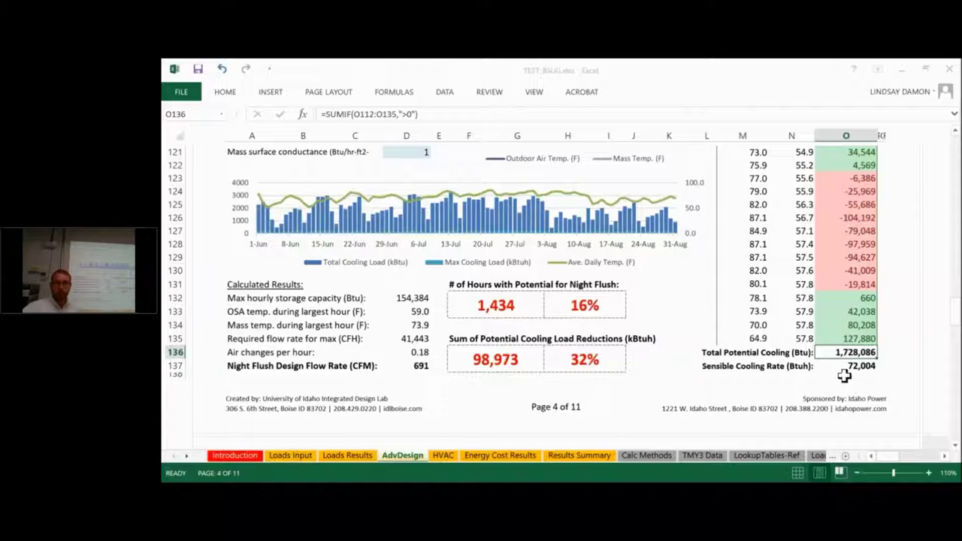
click(832, 366)
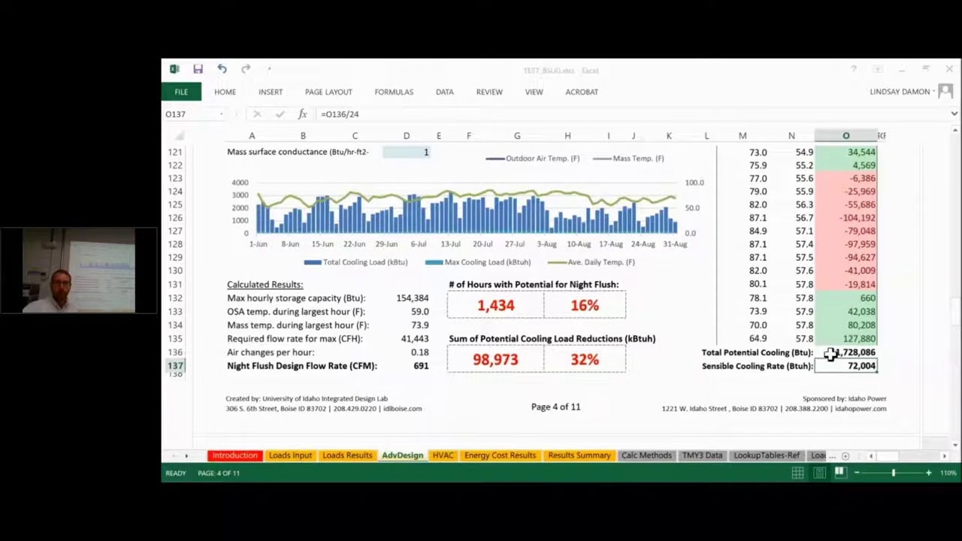
click(828, 356)
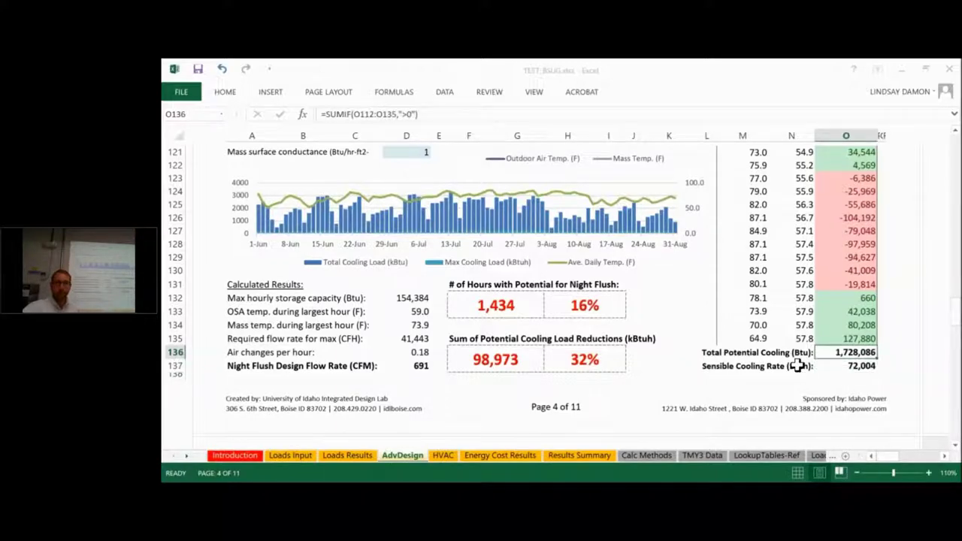
Review the AdvDesign sheet from Night Flush Ventilation back to the Simple Balance Point Feasibility Study under Passive Cooling & Natural Ventilation
scroll(798, 365, up, 1)
scroll(798, 365, up, 6)
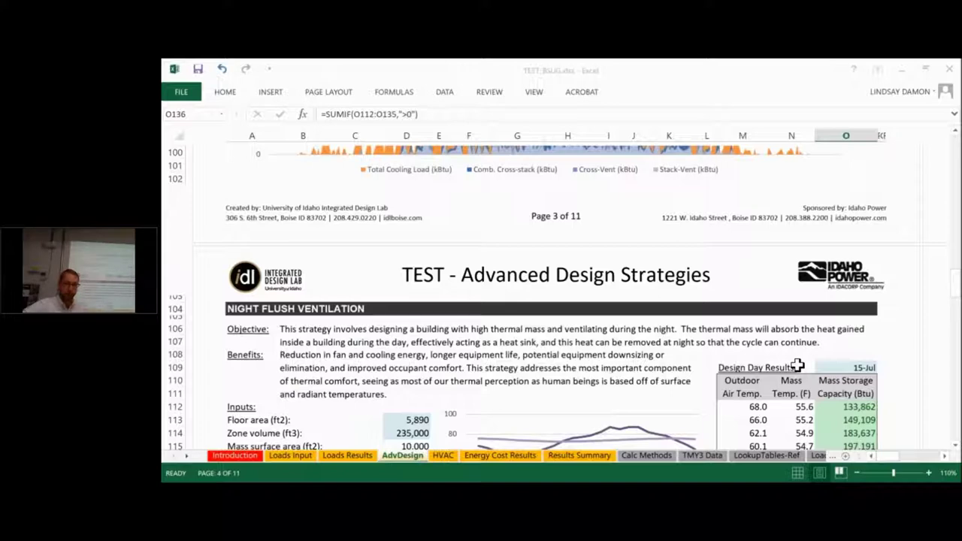
scroll(482, 376, down, 2)
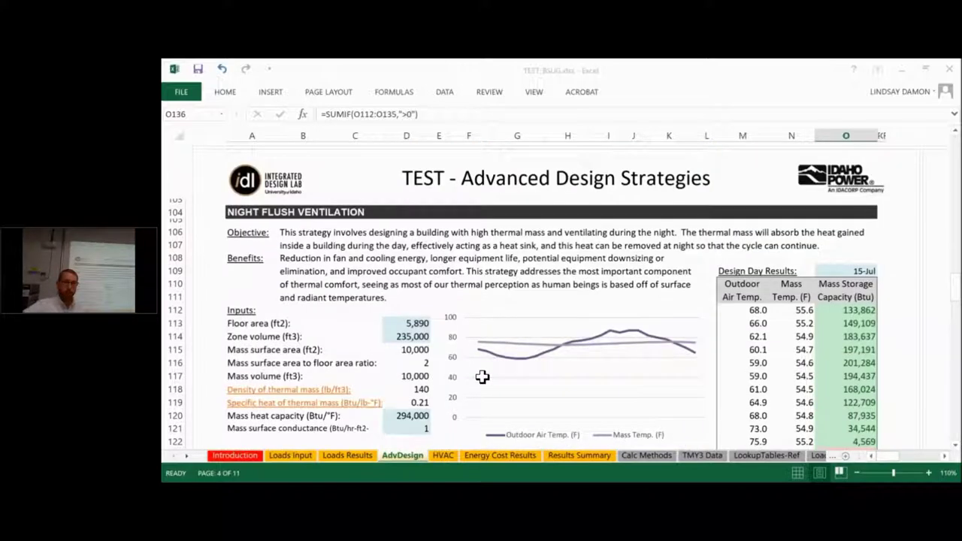
scroll(483, 376, down, 4)
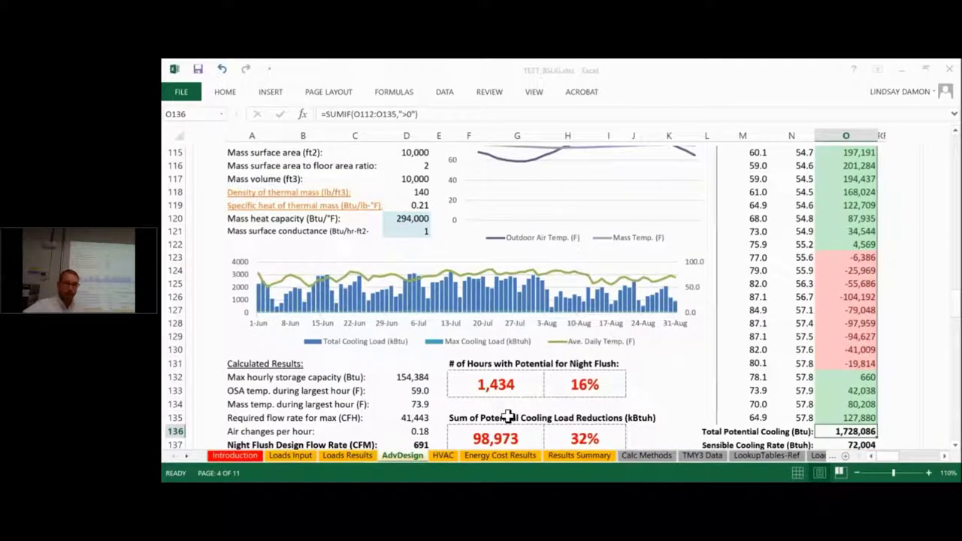
scroll(422, 422, up, 4)
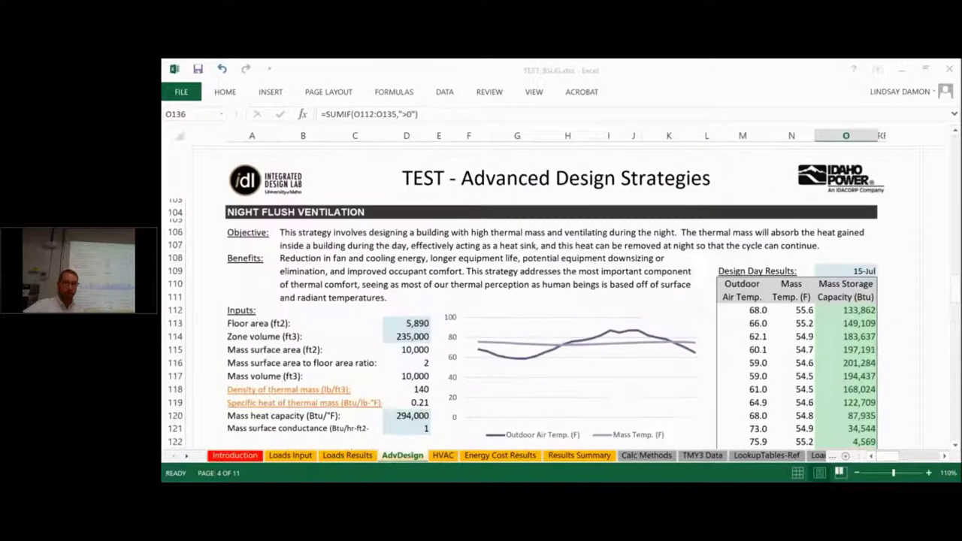
scroll(556, 301, up, 6)
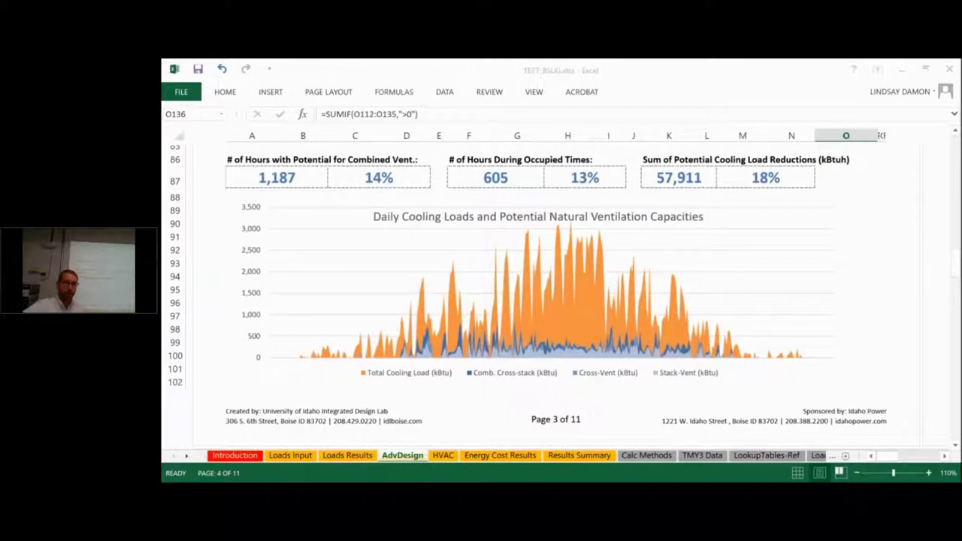
scroll(556, 301, up, 20)
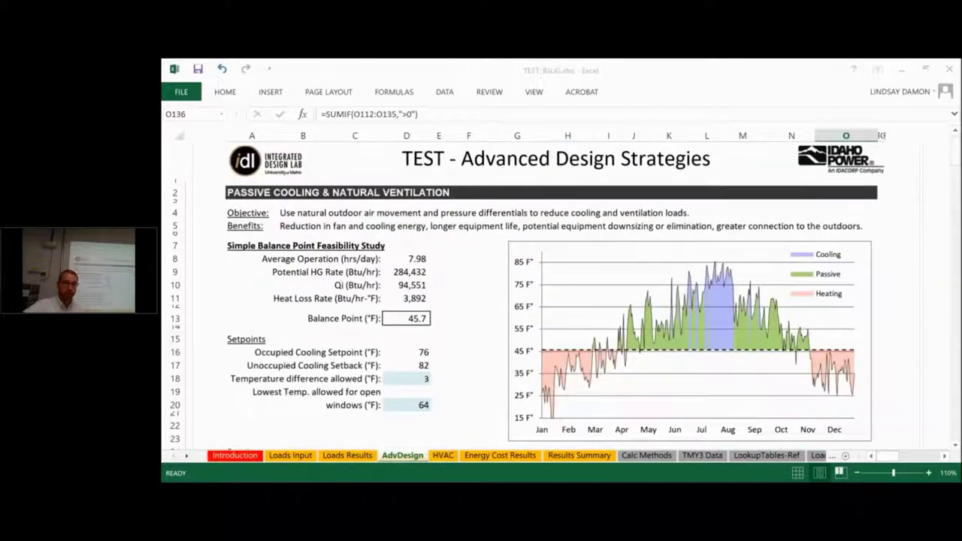
scroll(527, 307, up, 1)
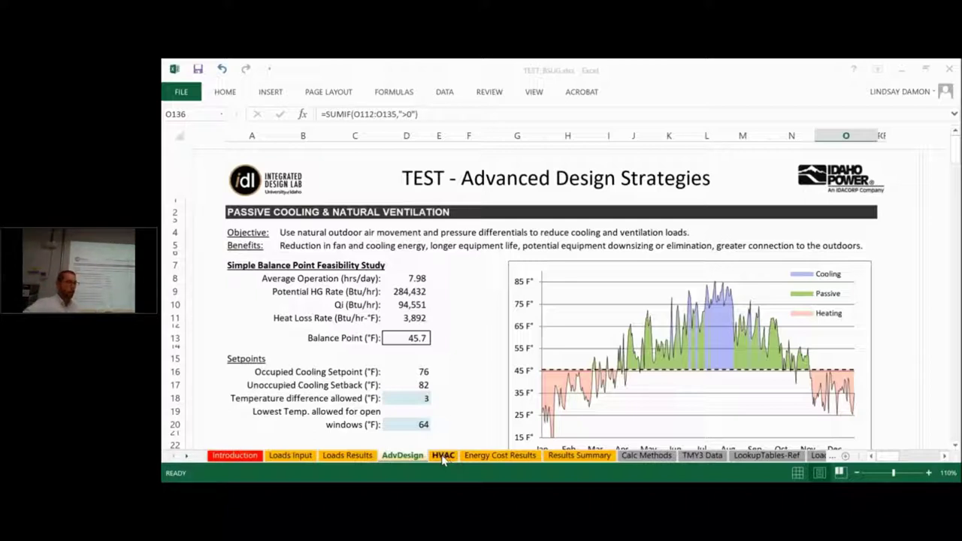
Open the HVAC sheet and view its Energy Results section comparing the baseline and proposed systems
click(443, 456)
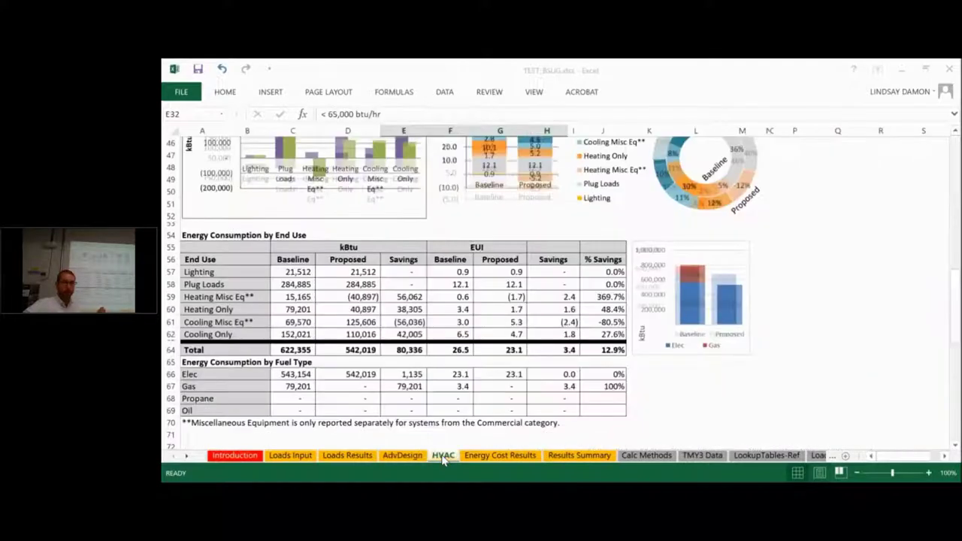
scroll(524, 428, up, 14)
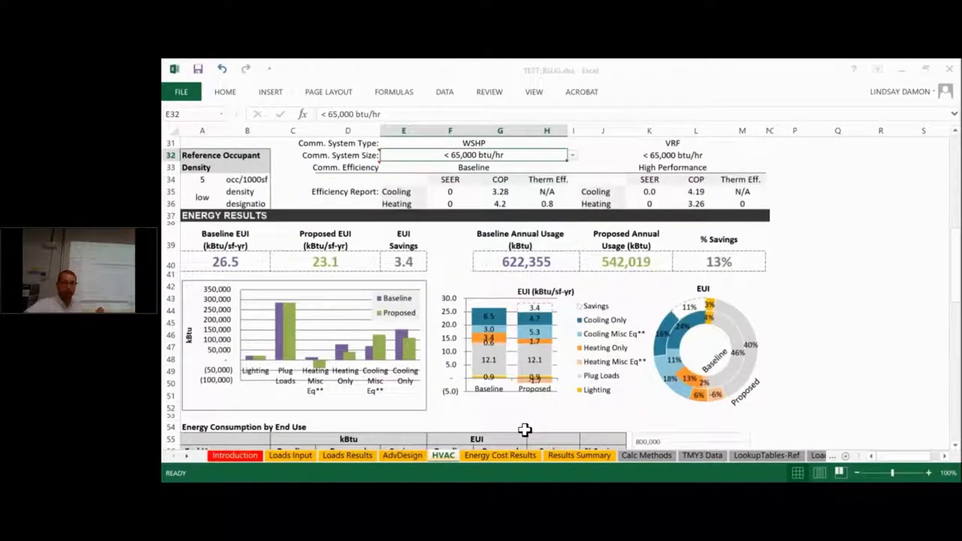
Review the HVAC sheet's list of available mechanical systems and the System Selection section for the baseline and proposed cases
scroll(547, 369, up, 1)
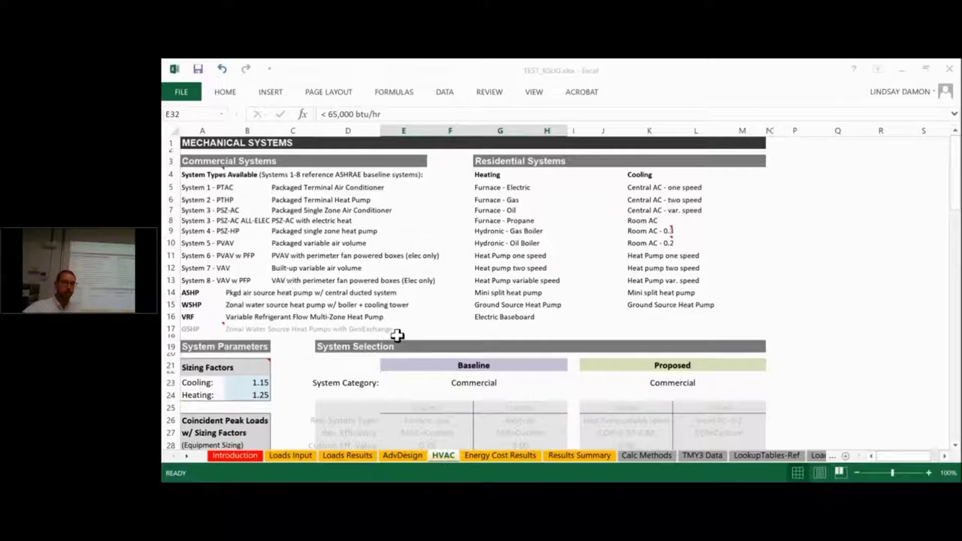
click(513, 385)
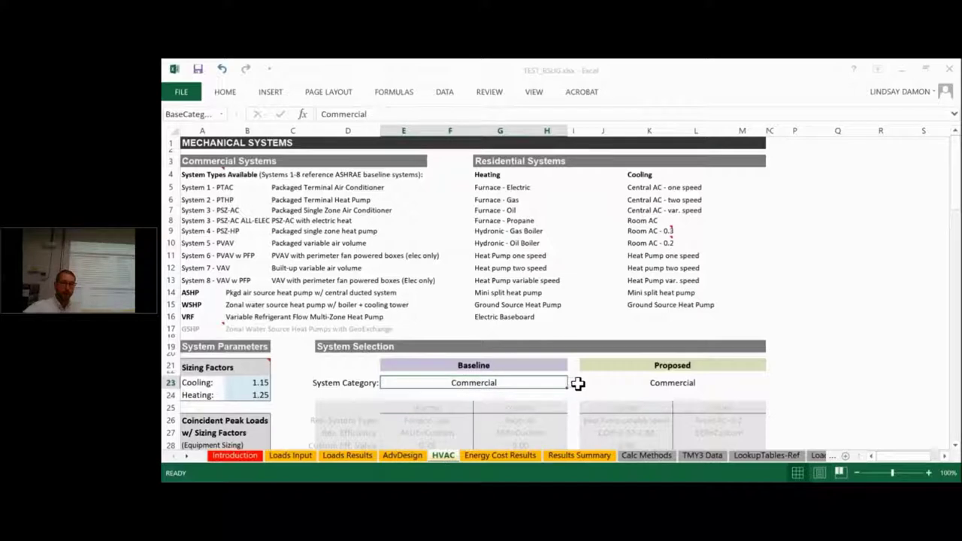
scroll(570, 333, down, 3)
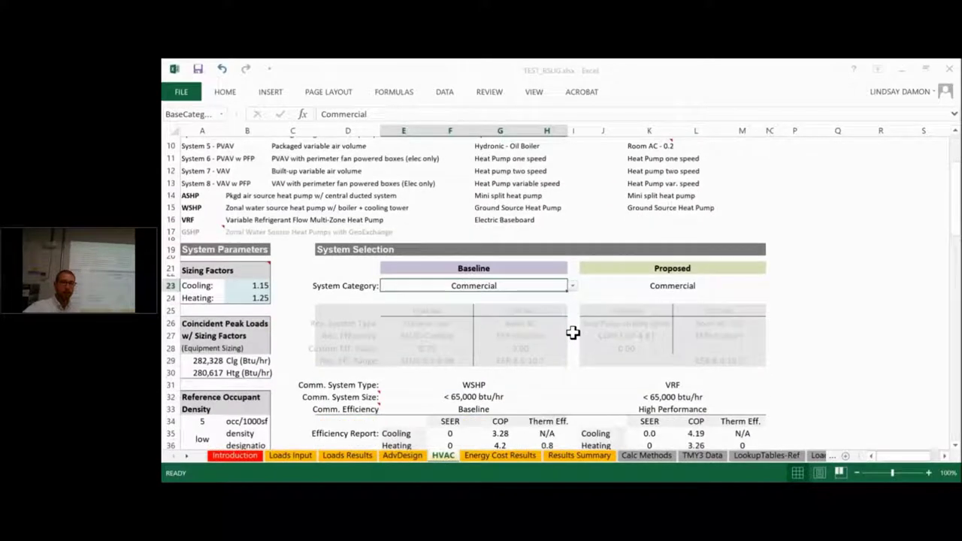
scroll(571, 293, down, 3)
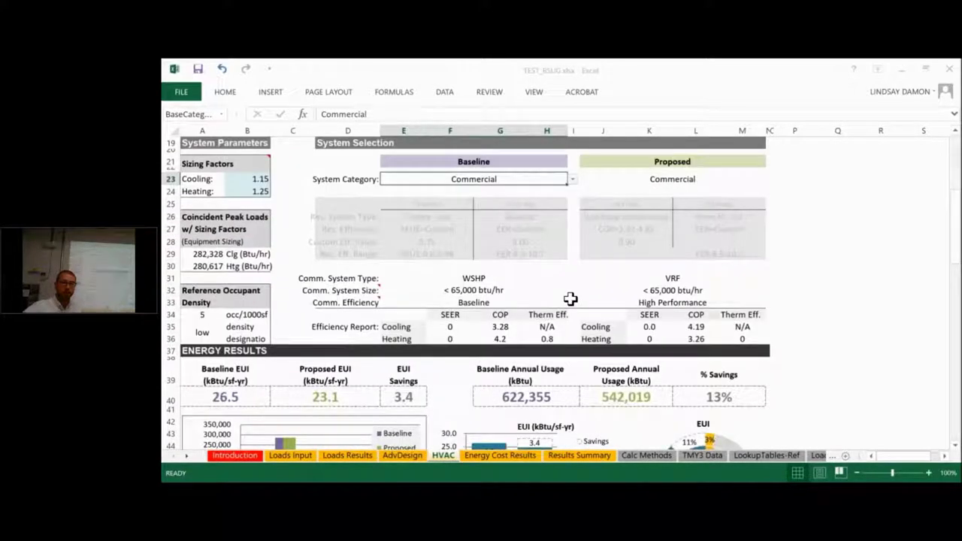
scroll(569, 304, up, 2)
scroll(568, 306, down, 1)
Check the baseline commercial efficiency options, plus the commercial system type cells for the baseline and proposed systems
click(563, 333)
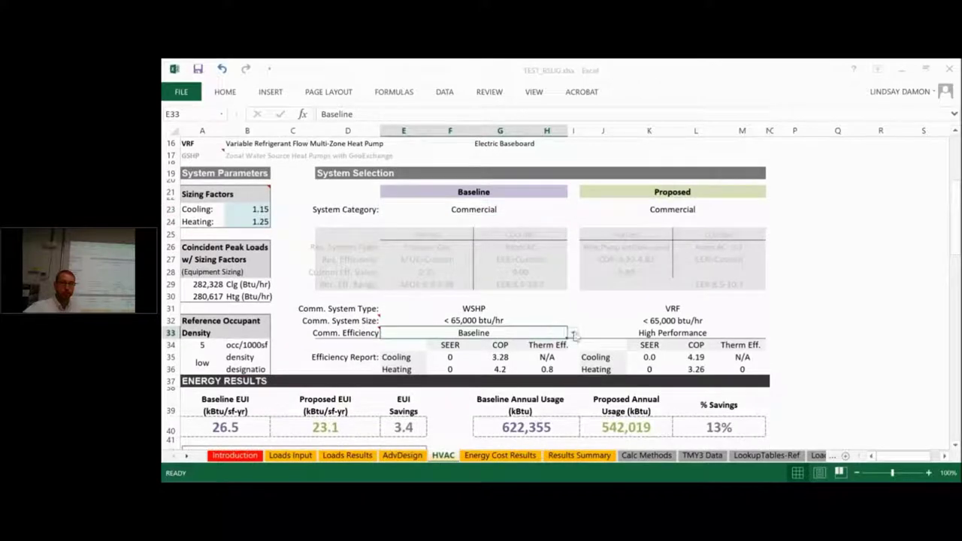
click(572, 333)
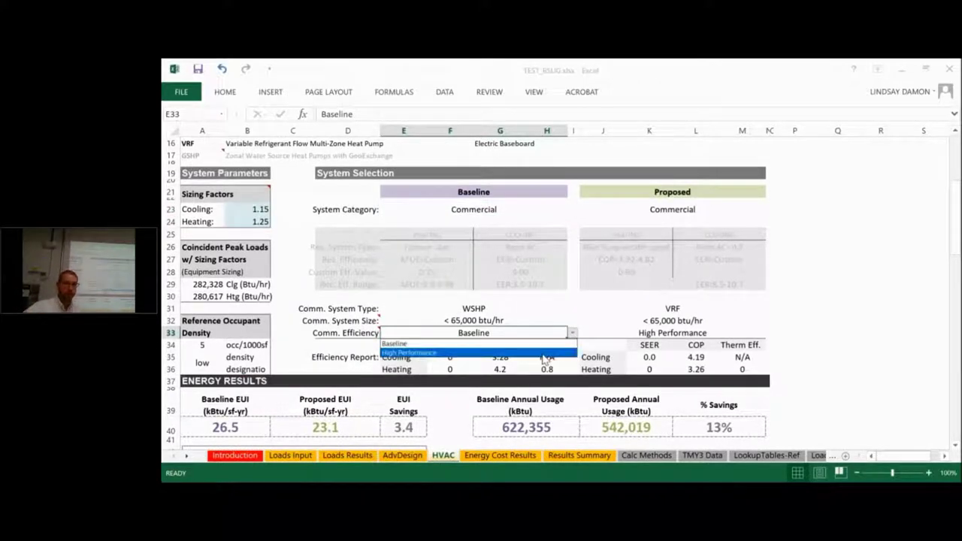
click(572, 333)
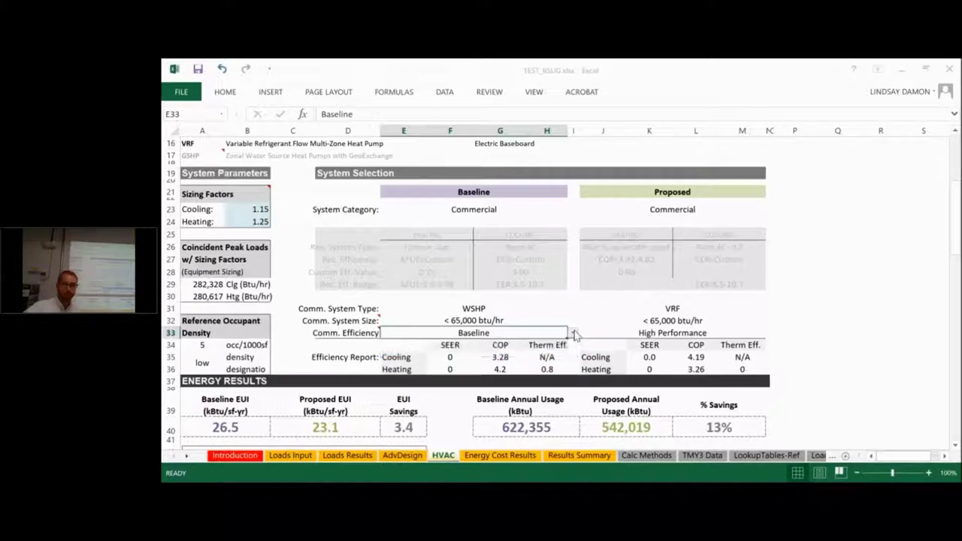
click(510, 309)
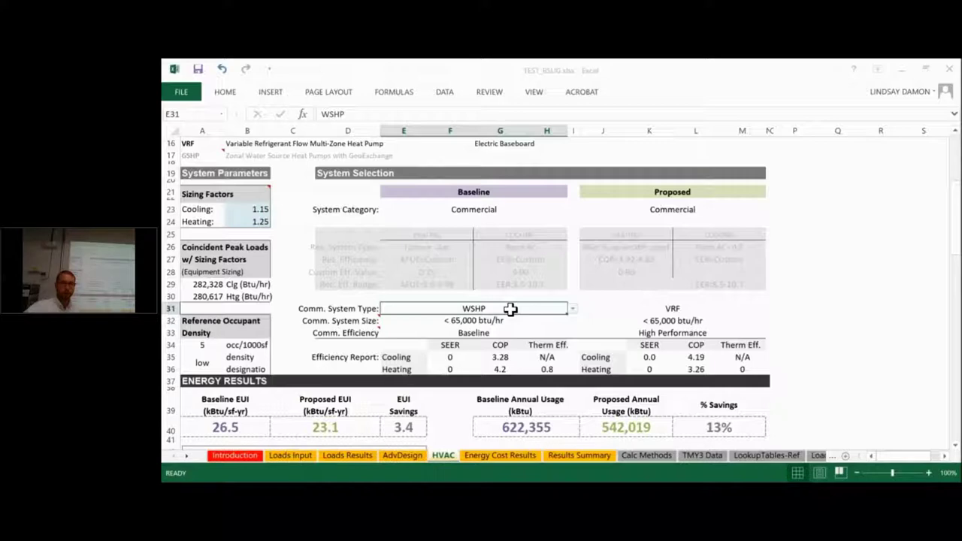
click(676, 307)
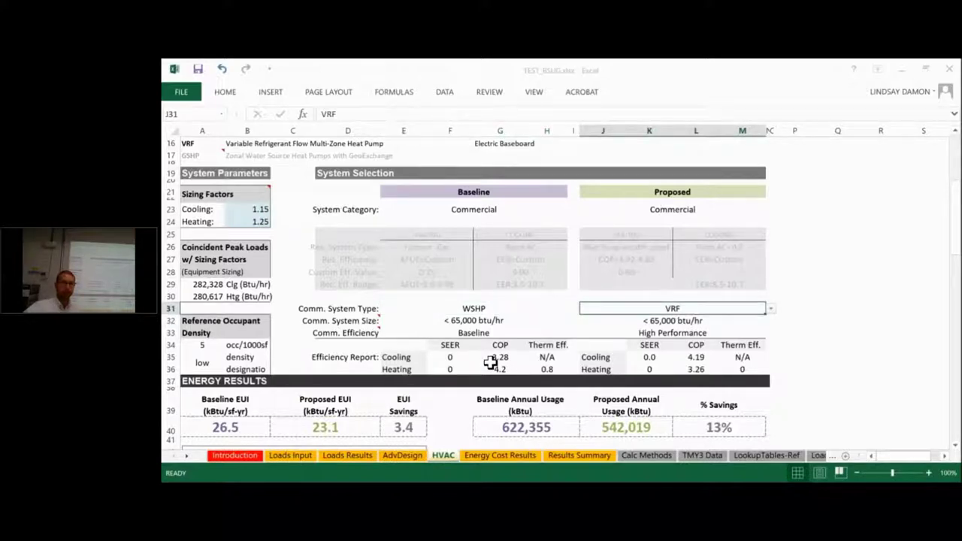
Review the Loads Input sheet's Outdoor Air Inputs, General Building Info, Key Setpoints and Envelope Inputs
click(290, 456)
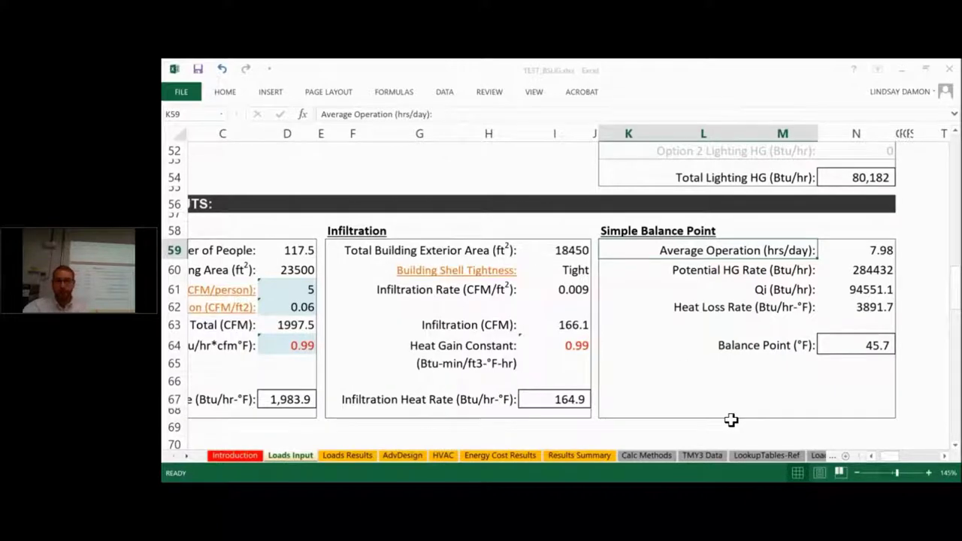
scroll(676, 399, left, 3)
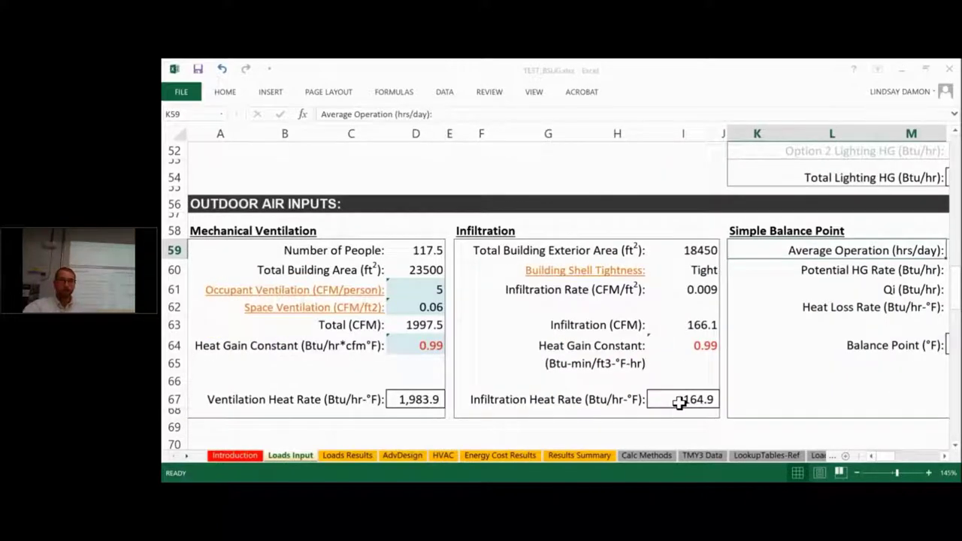
scroll(597, 374, up, 15)
scroll(597, 374, up, 3)
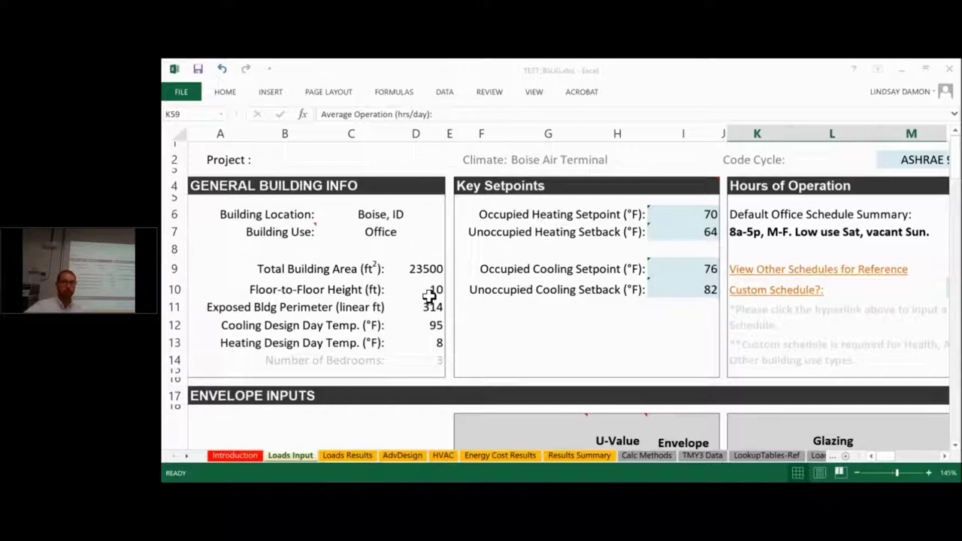
scroll(429, 297, down, 6)
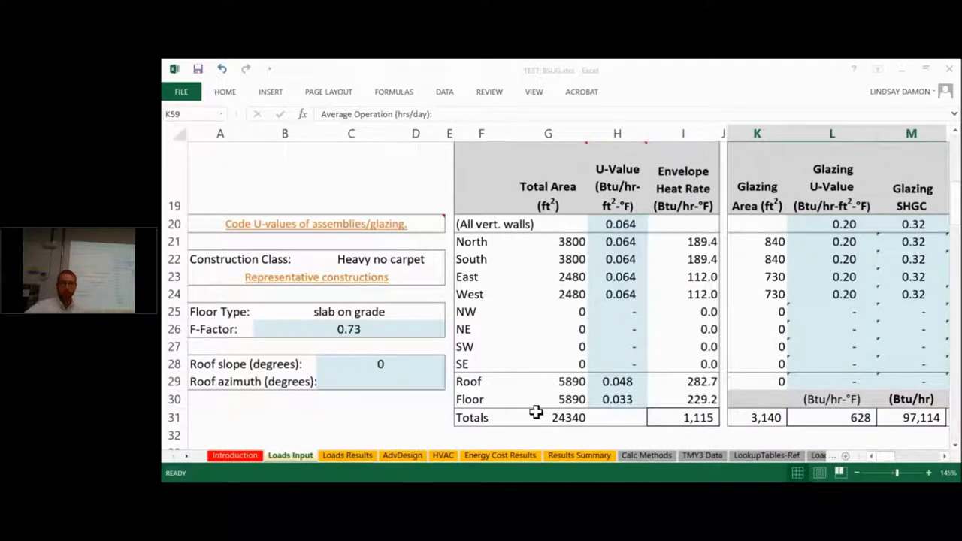
Return to the HVAC sheet and compare the baseline and proposed commercial system types
click(444, 456)
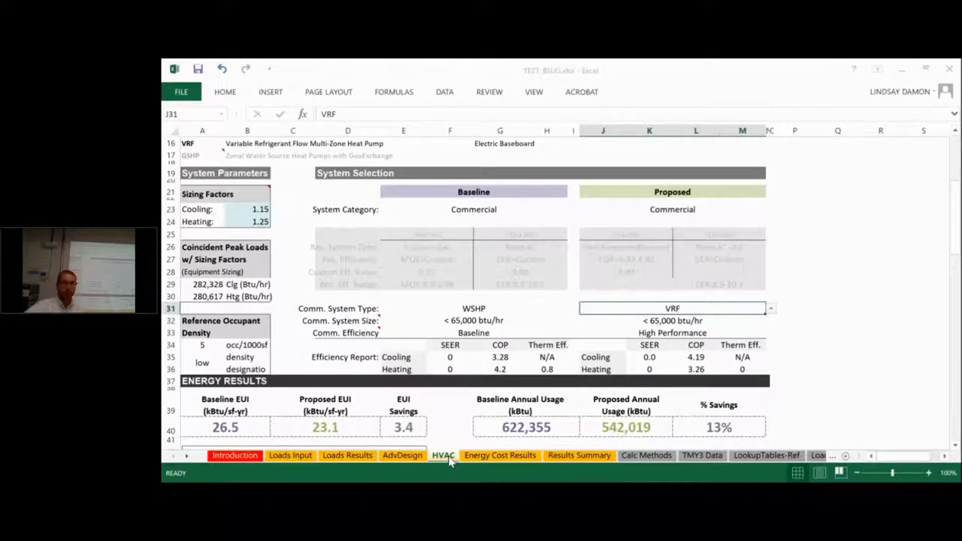
click(501, 304)
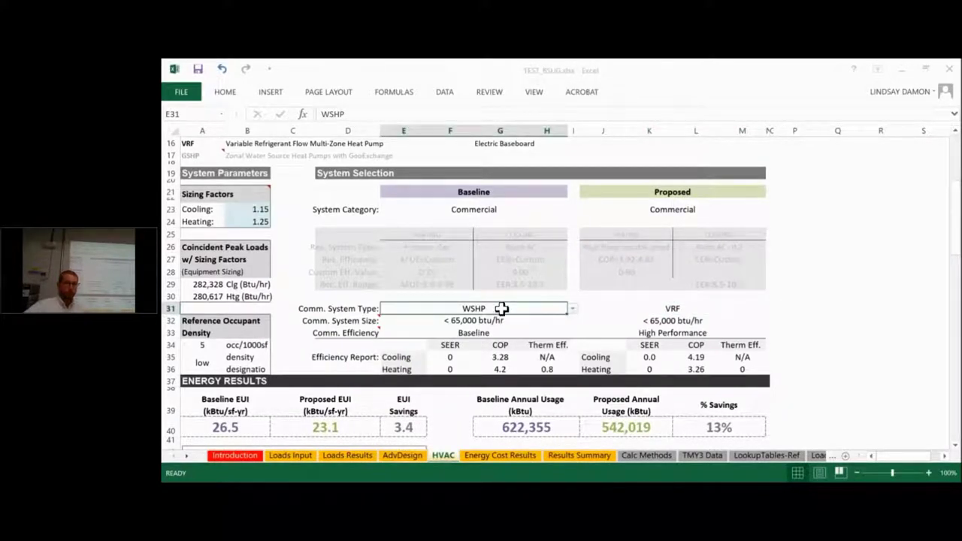
click(680, 308)
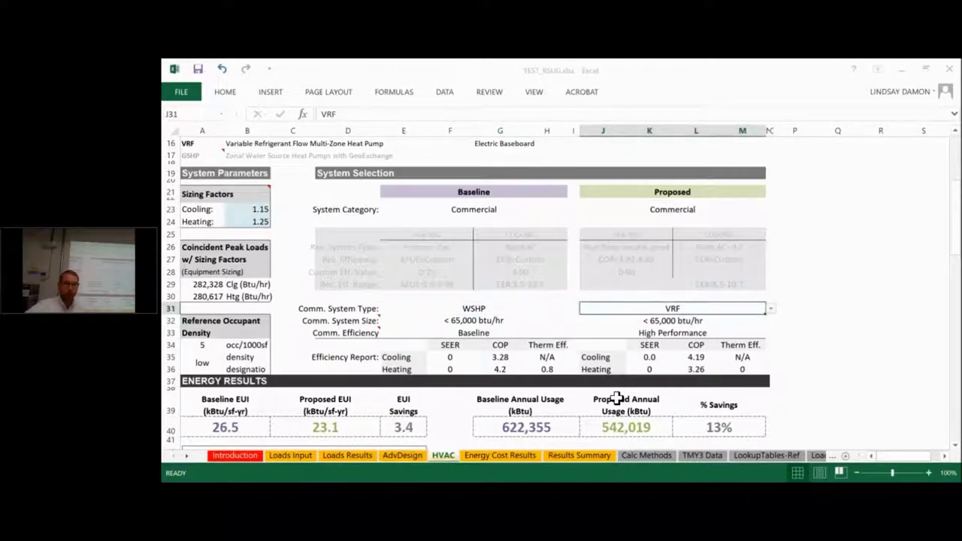
Review the Energy Cost Results sheet, covering annual cost savings, capital costs, the life cycle cost analysis and its cash flow chart
click(514, 456)
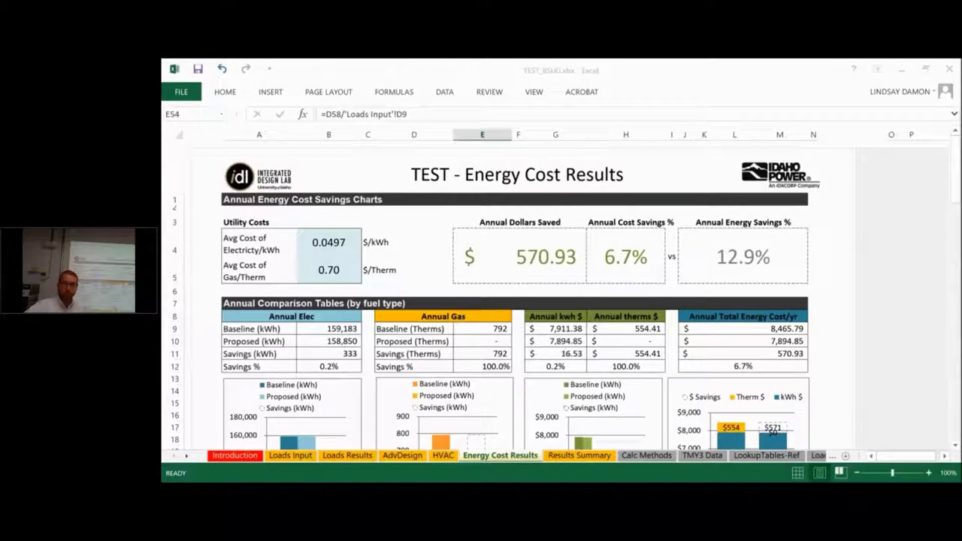
scroll(576, 240, down, 15)
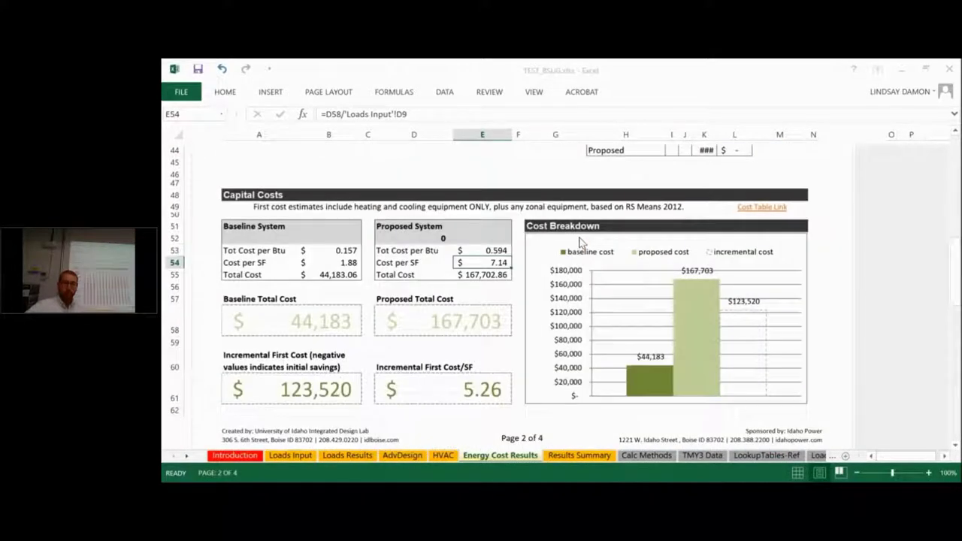
scroll(578, 240, down, 10)
scroll(573, 264, up, 1)
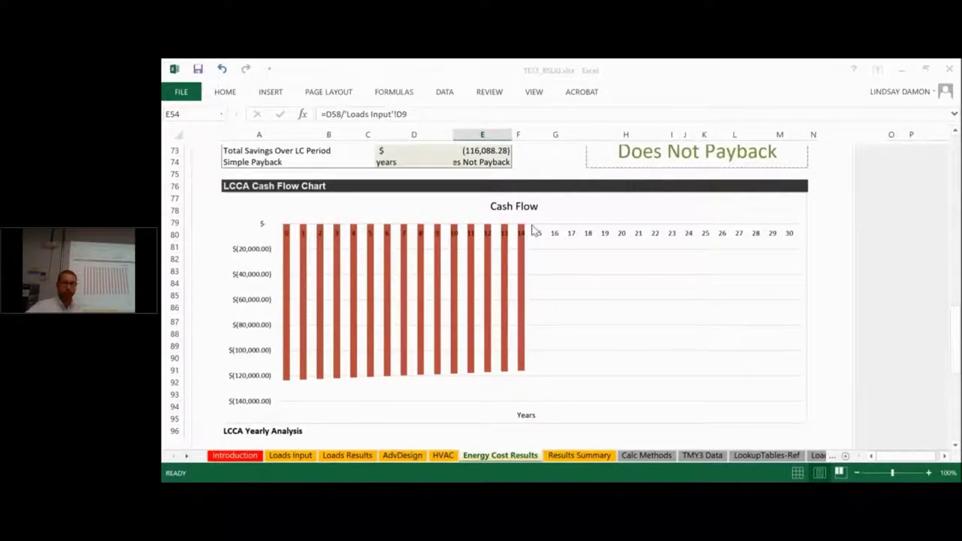
scroll(534, 273, up, 1)
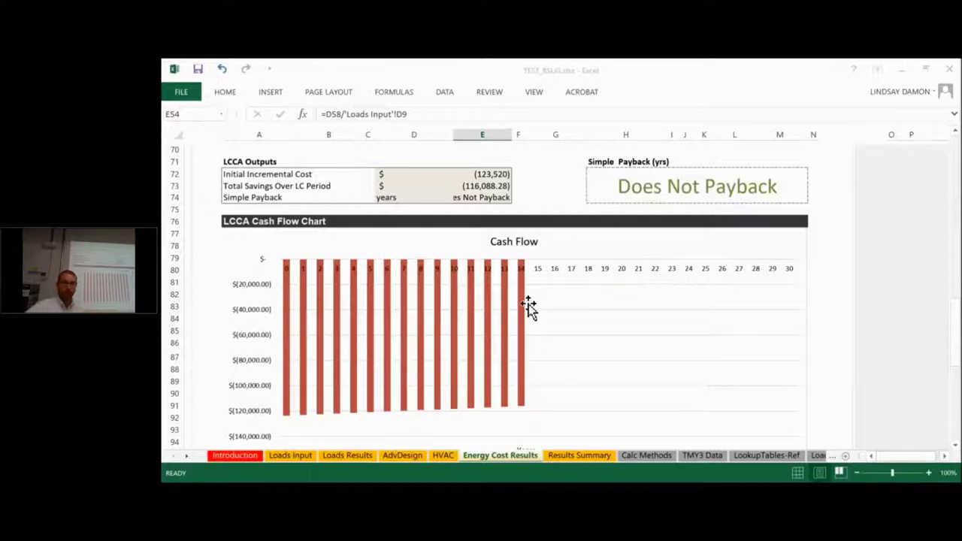
scroll(589, 294, up, 10)
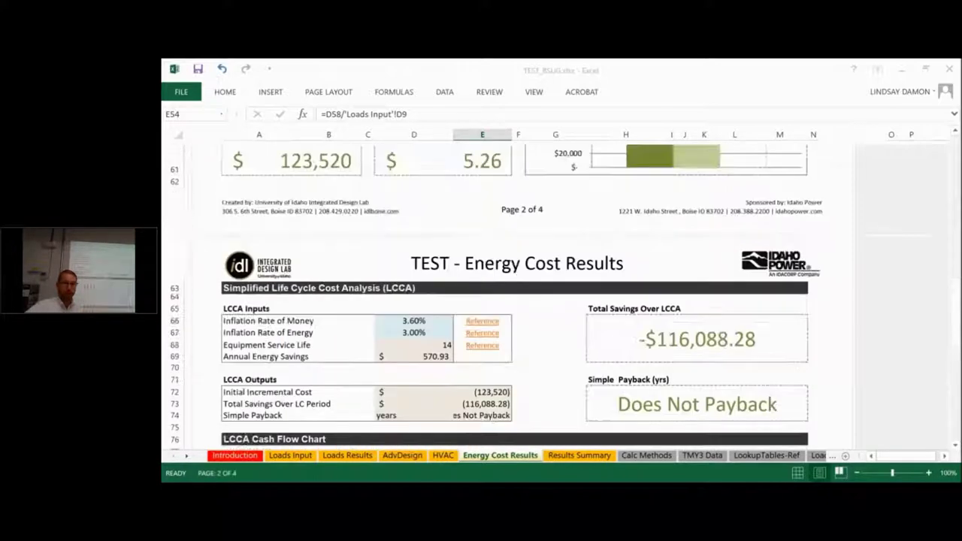
scroll(526, 293, up, 5)
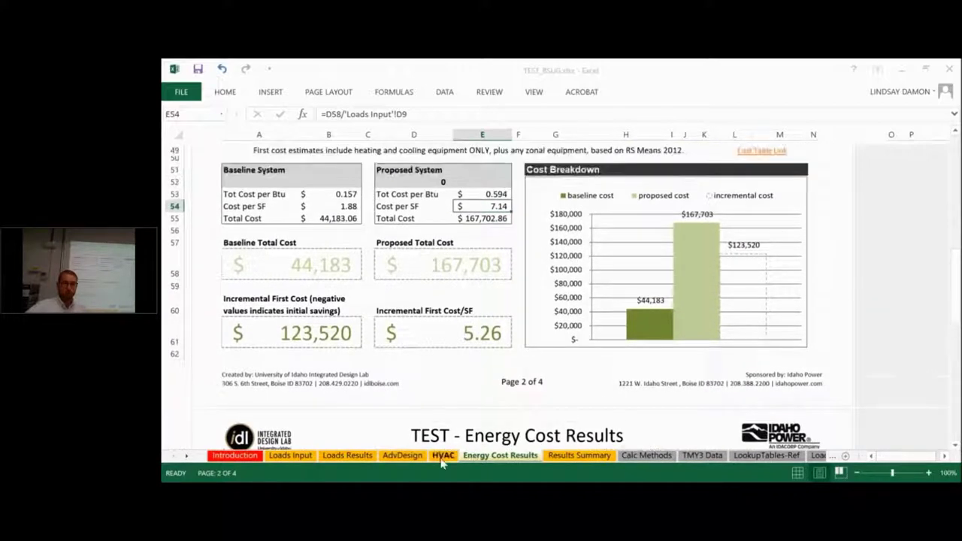
Set the baseline commercial system type on the HVAC sheet to System 7 - VAV
key(ctrl+Page_Up)
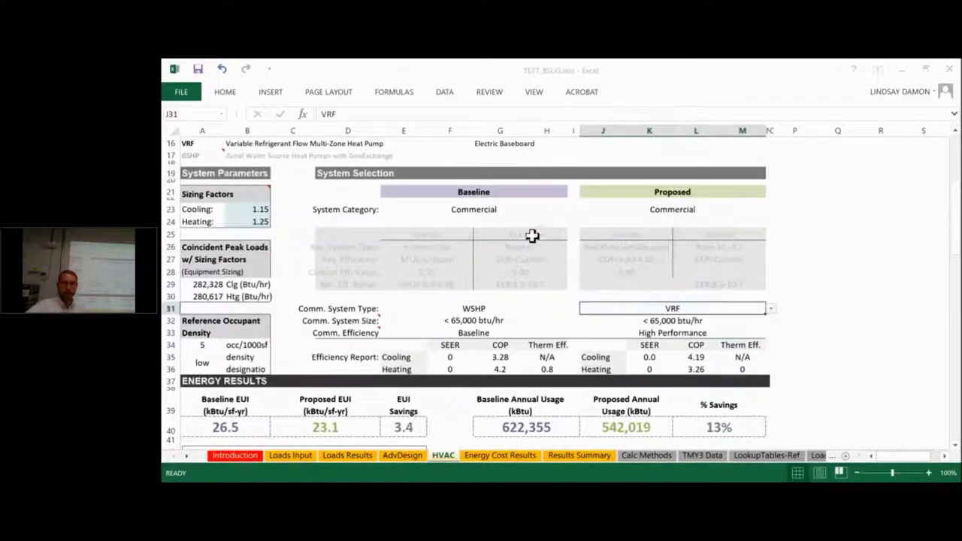
click(542, 308)
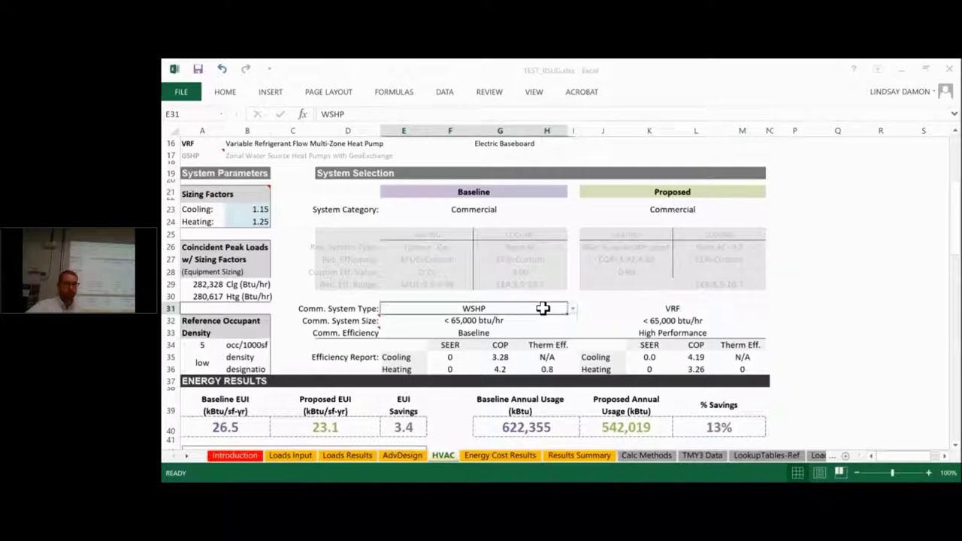
click(572, 309)
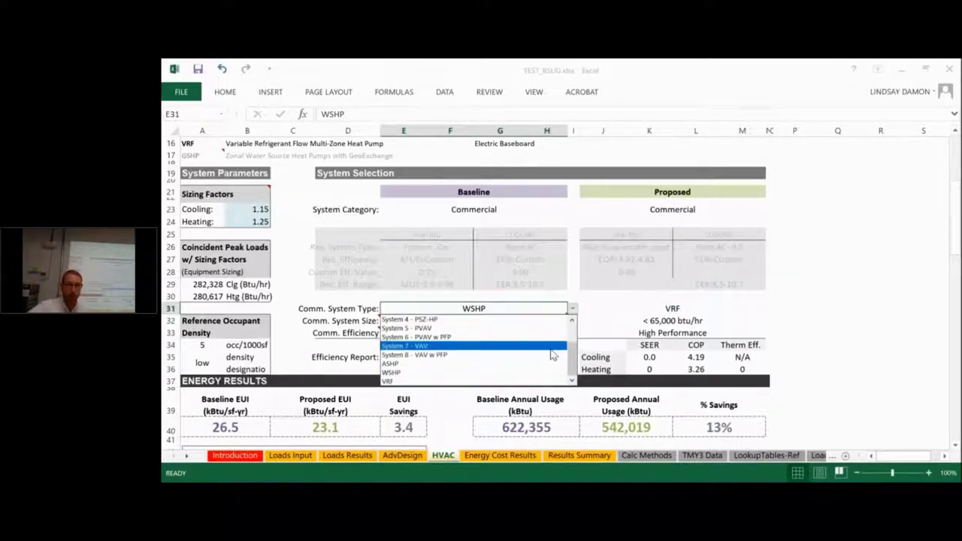
click(552, 345)
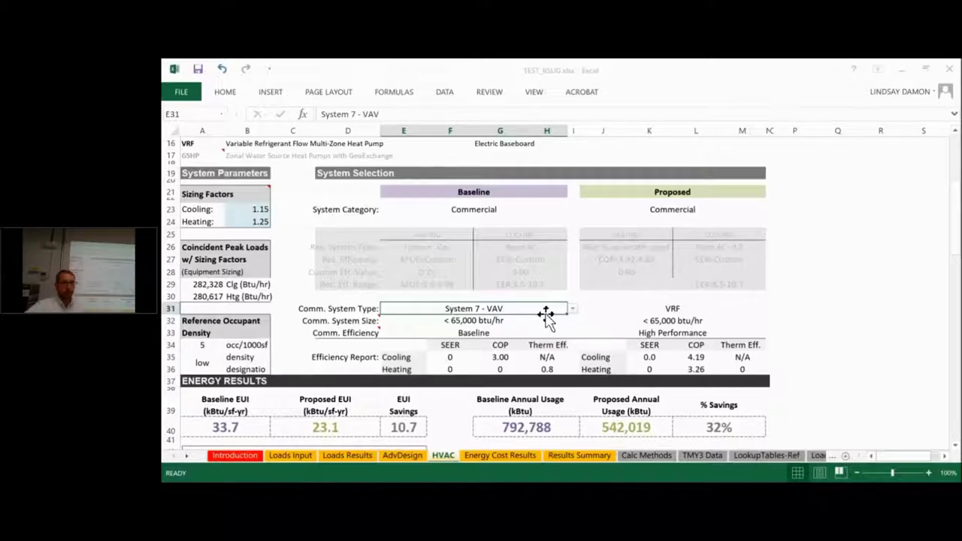
click(649, 312)
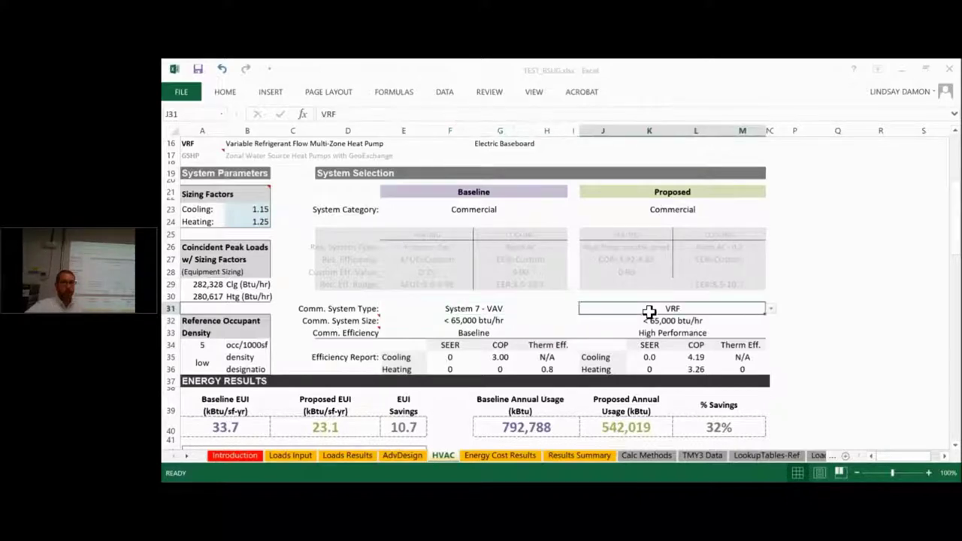
Examine how the VAV baseline affects capital costs, energy and cost distribution, life cycle savings and cash flow in Energy Cost Results
click(506, 455)
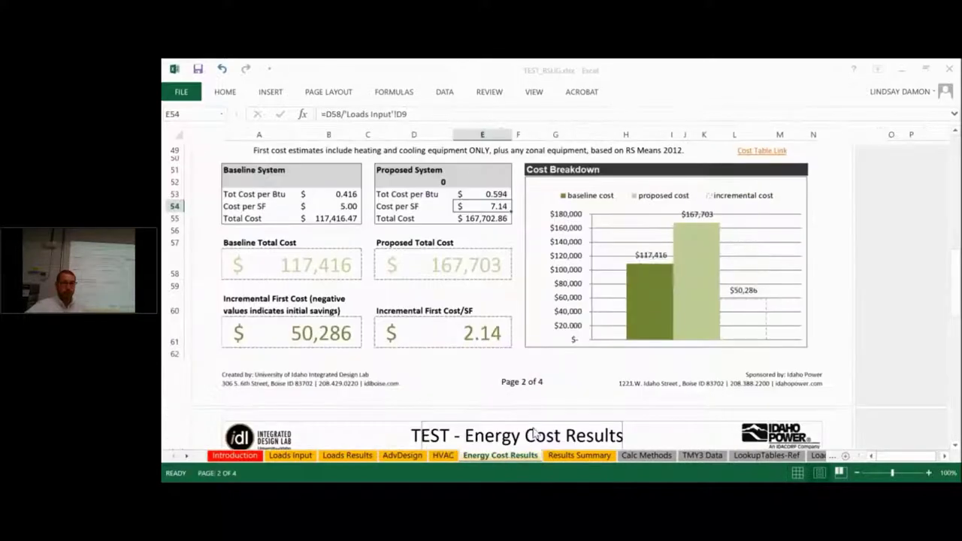
scroll(609, 355, up, 5)
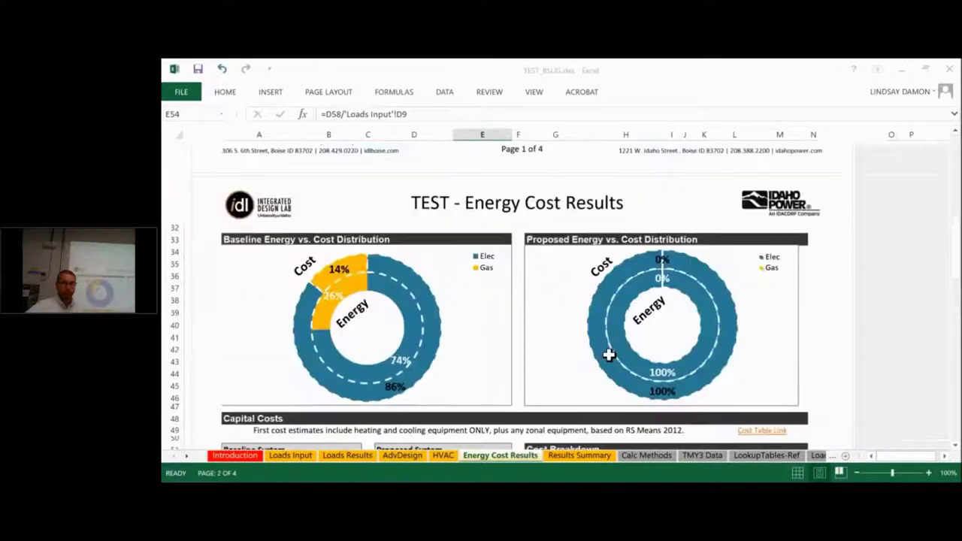
scroll(608, 354, down, 15)
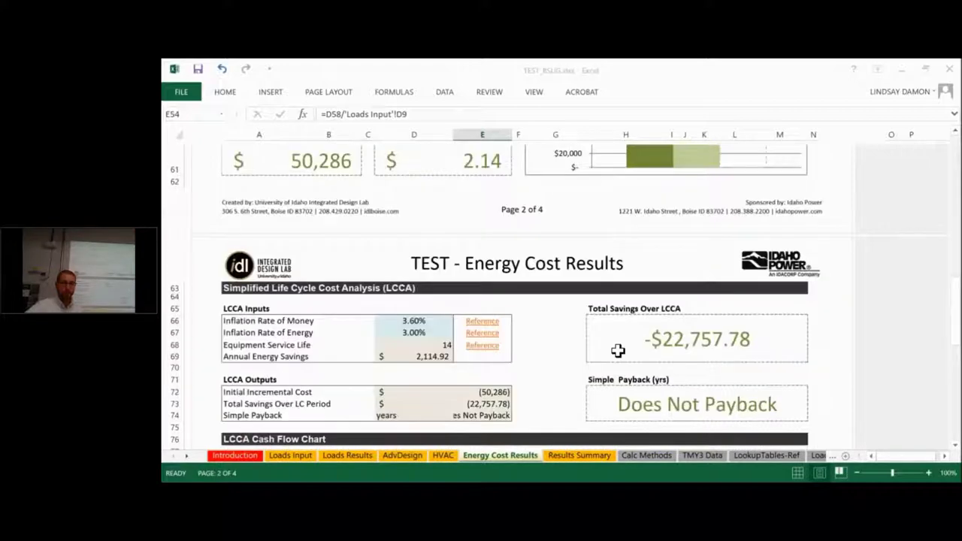
scroll(609, 355, up, 6)
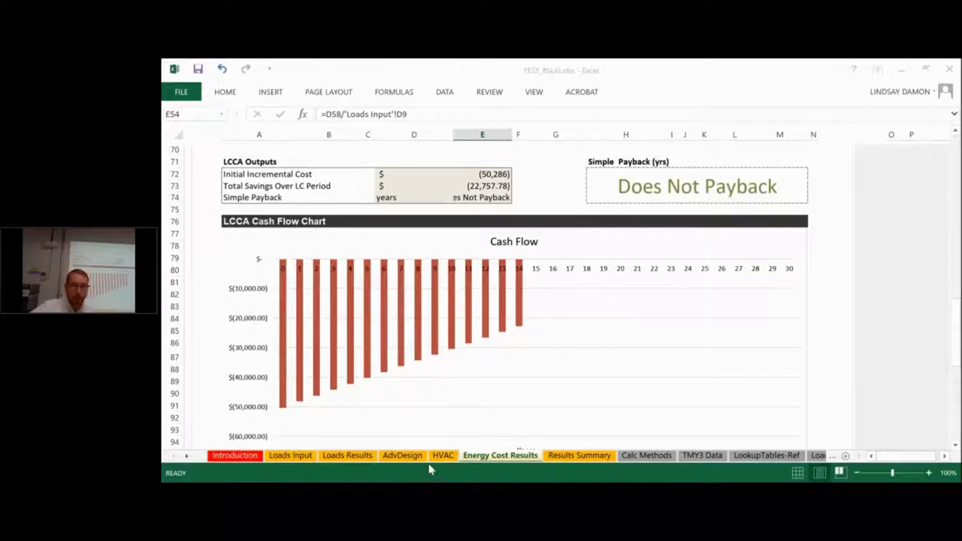
Reselect System 7 - VAV as the HVAC sheet's baseline commercial system type and check the proposed commercial efficiency
click(441, 456)
click(541, 309)
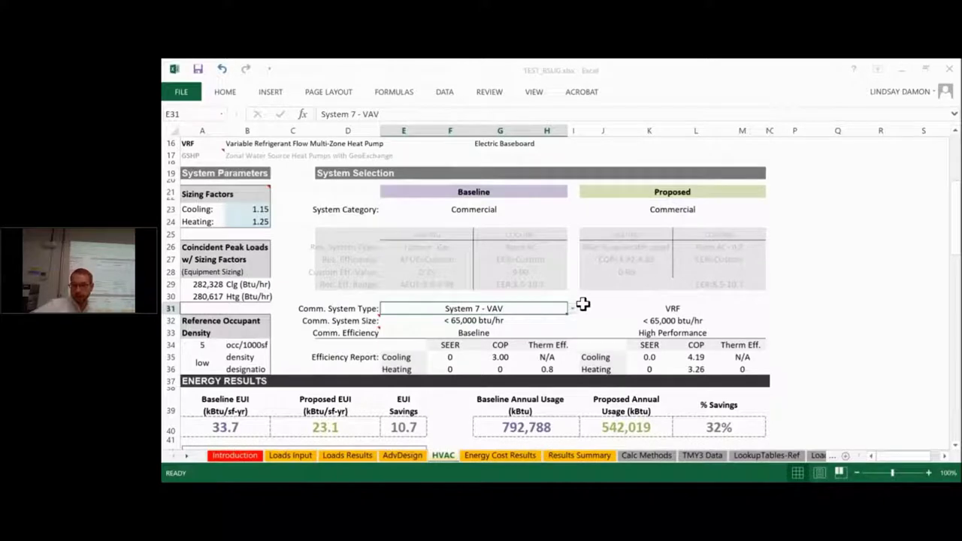
click(574, 311)
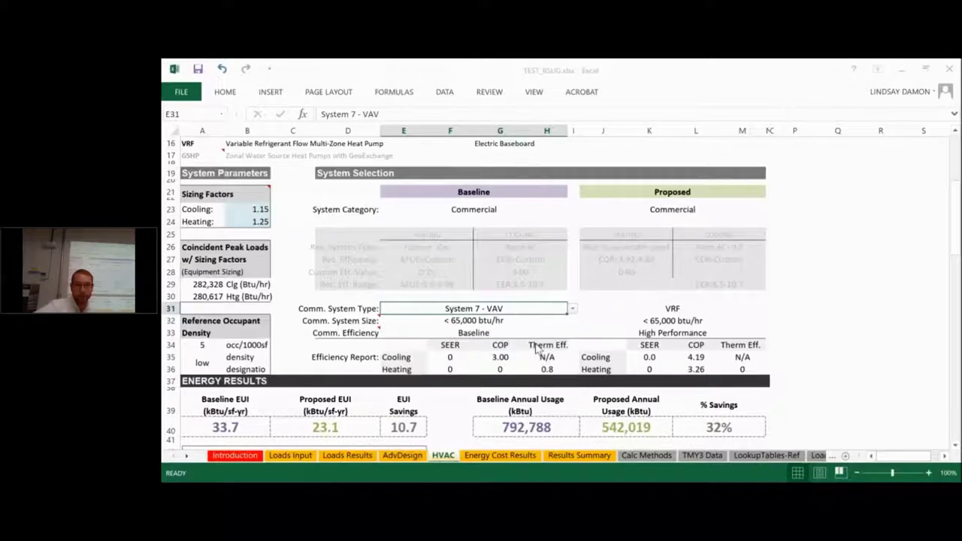
click(537, 347)
scroll(689, 313, up, 1)
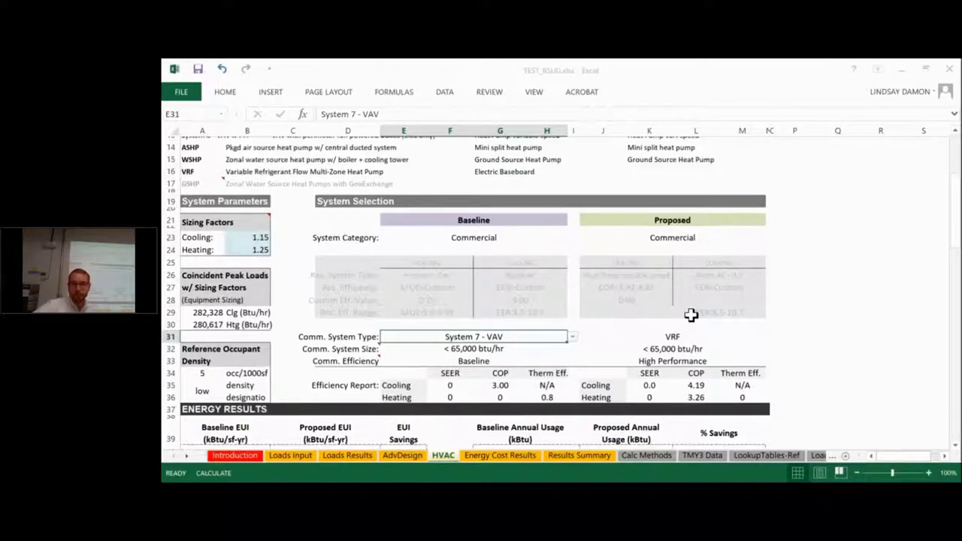
click(765, 346)
click(580, 371)
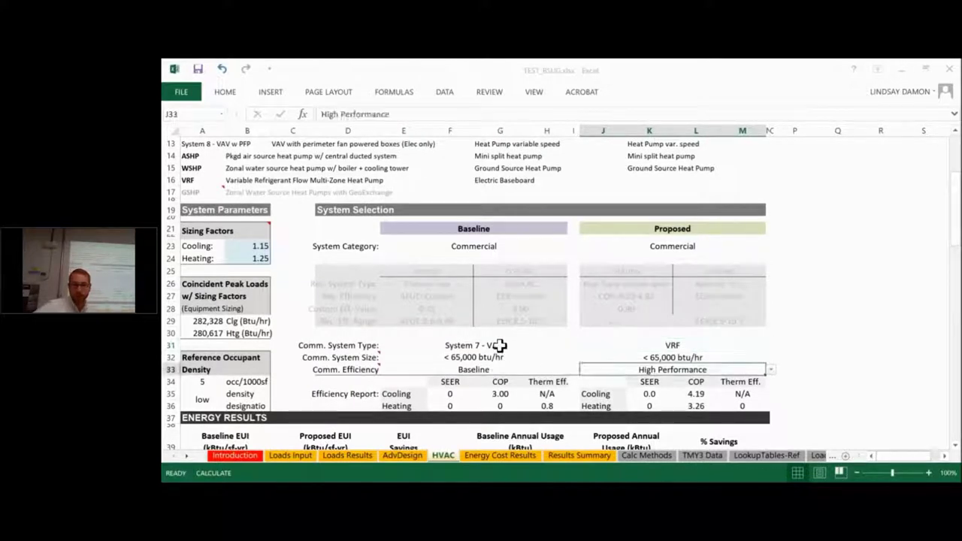
Try System 5 - PVAV as the HVAC sheet's baseline commercial system type and return it to System 7 - VAV
click(500, 347)
click(572, 345)
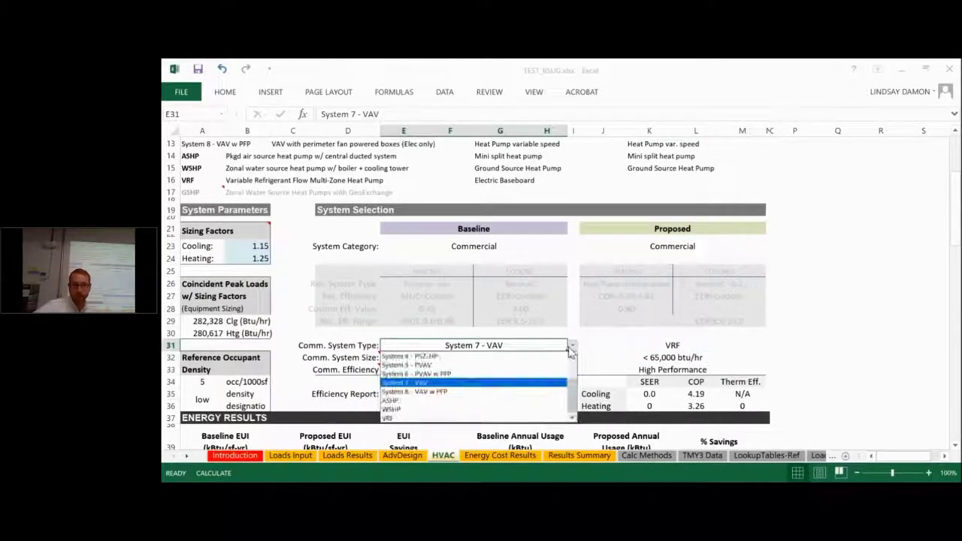
click(541, 365)
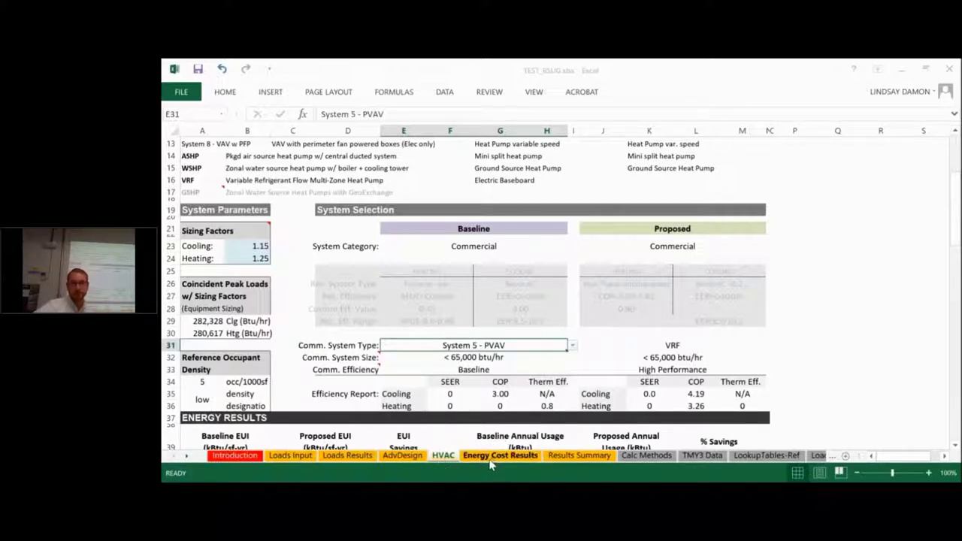
click(573, 346)
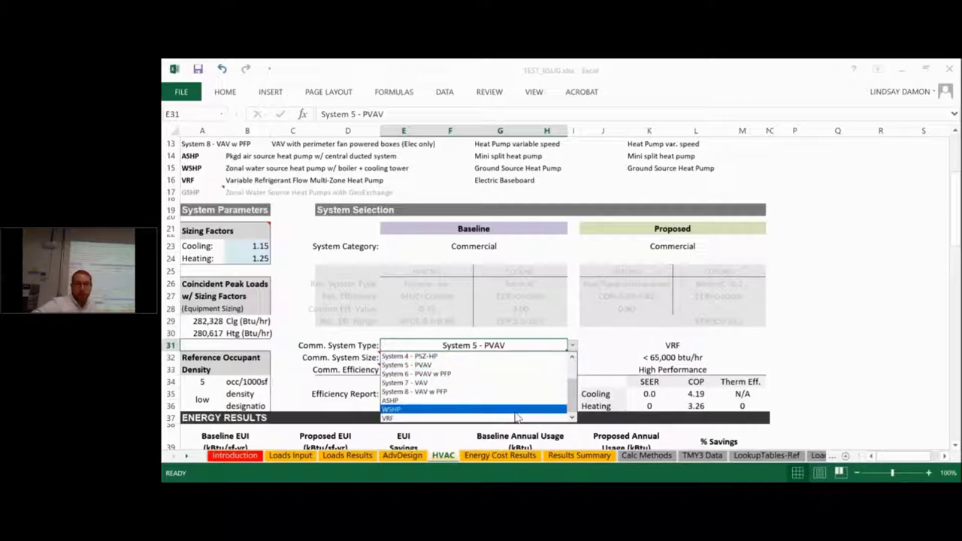
drag(572, 406, 573, 411)
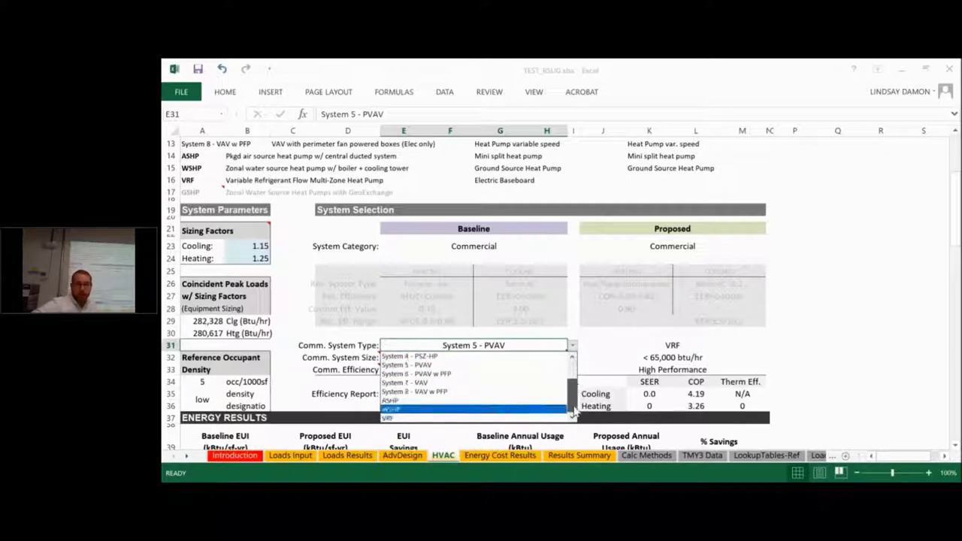
click(517, 383)
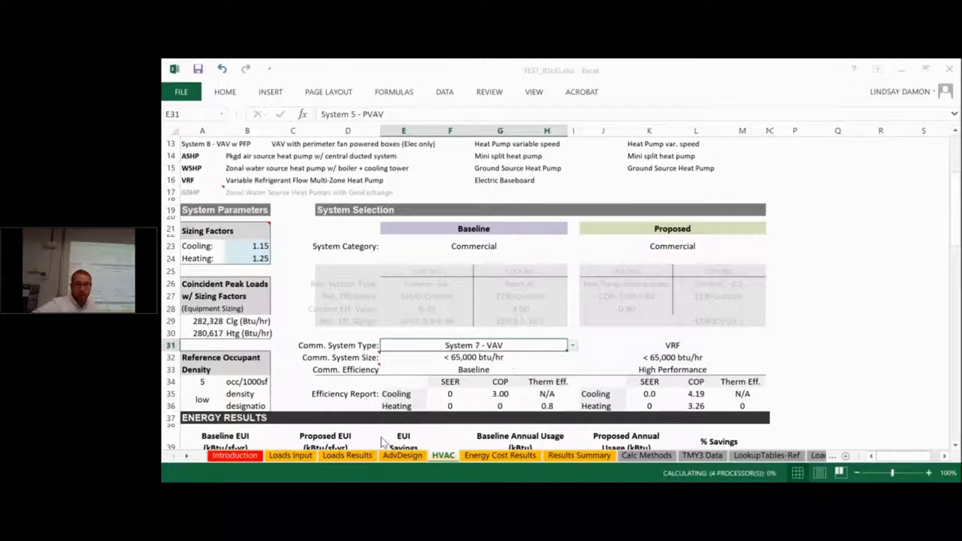
Set the building shell tightness to Leaky in the Infiltration block of the Loads Input sheet's outdoor air inputs
click(290, 456)
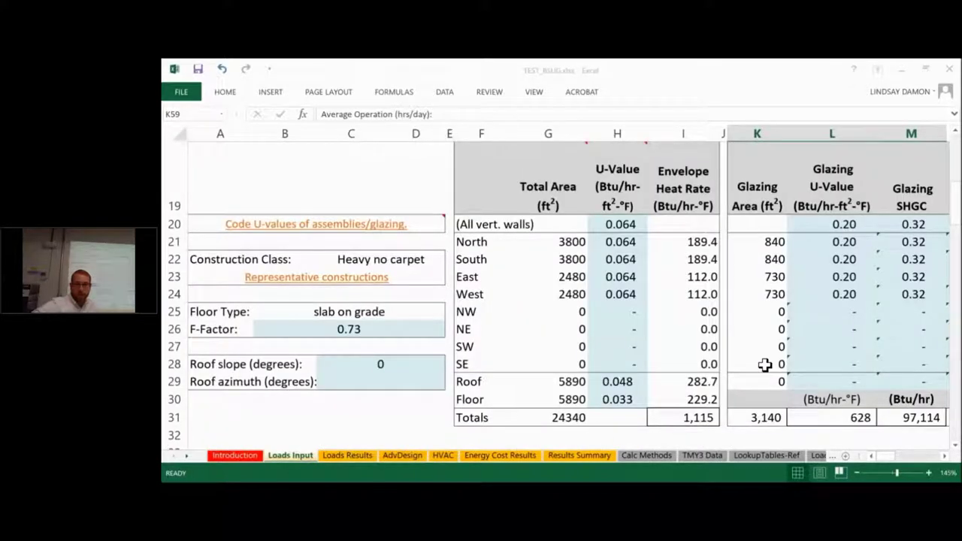
scroll(764, 365, down, 11)
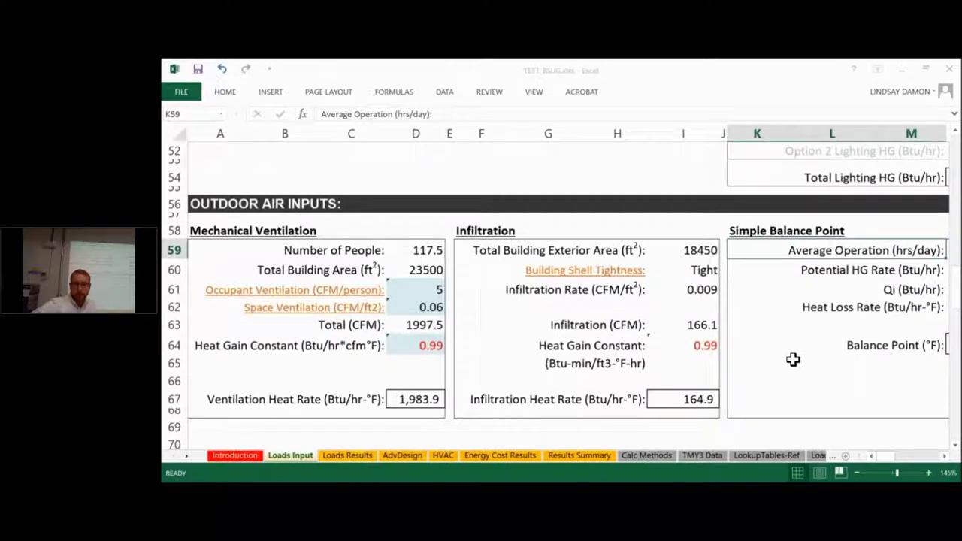
scroll(698, 272, down, 3)
scroll(695, 275, up, 2)
click(706, 228)
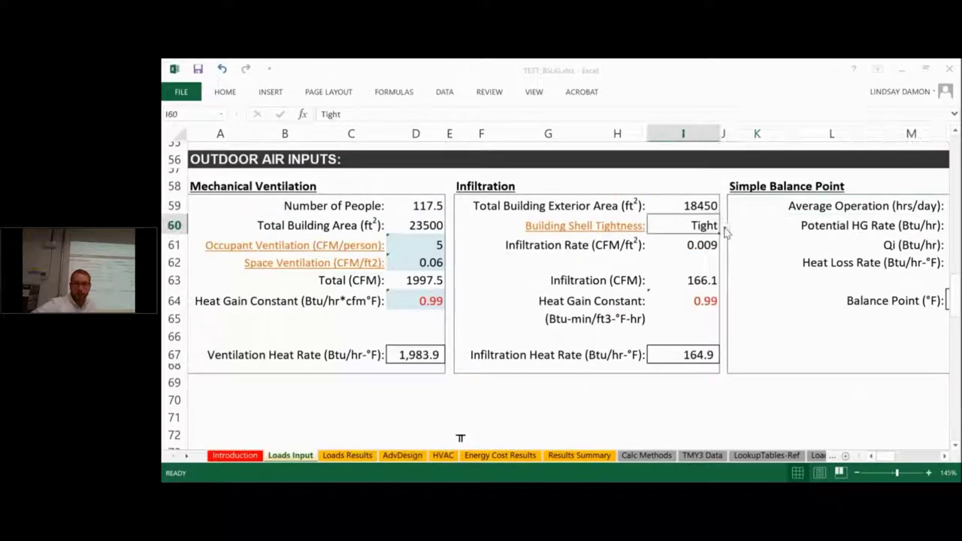
click(725, 228)
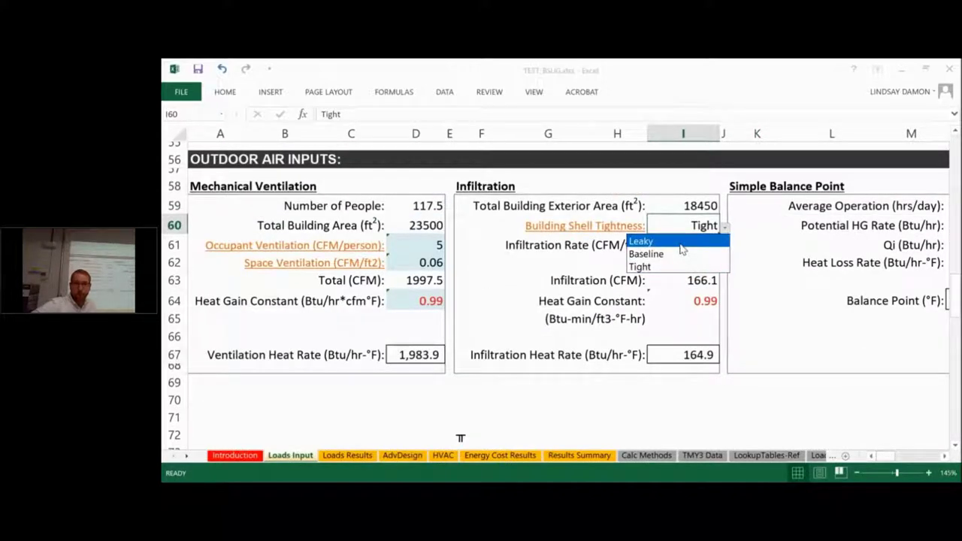
click(679, 242)
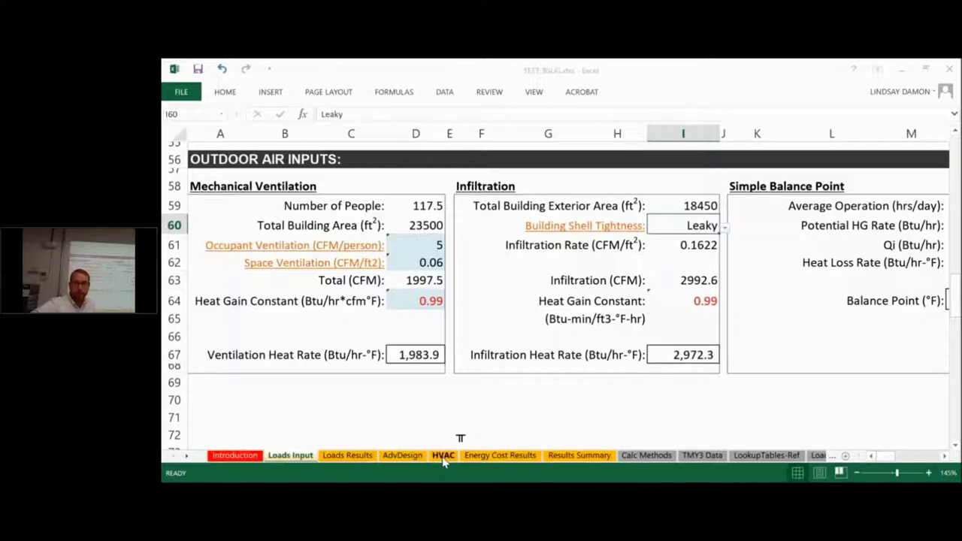
Examine how the leaky shell affects the simple payback, life cycle savings and cash flow chart in Energy Cost Results
click(443, 455)
click(487, 455)
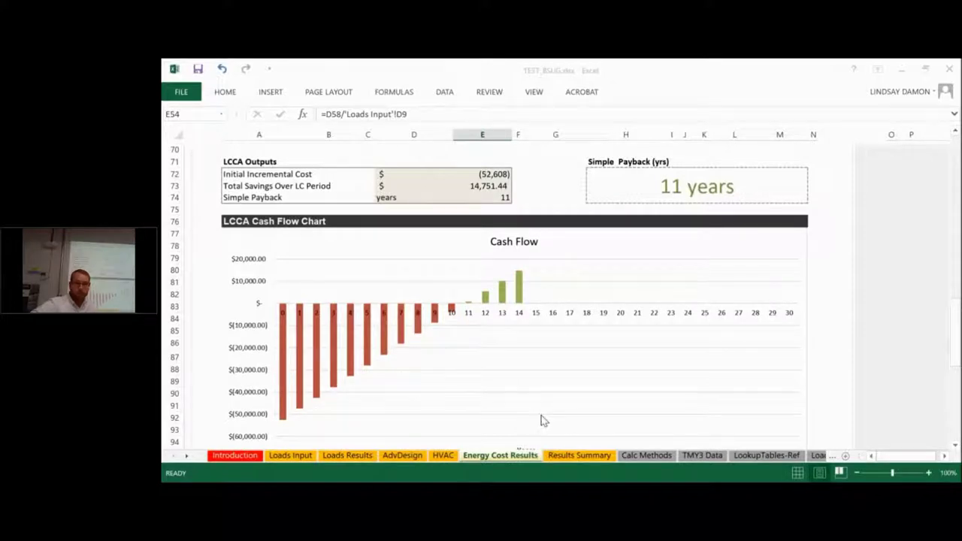
scroll(541, 419, up, 1)
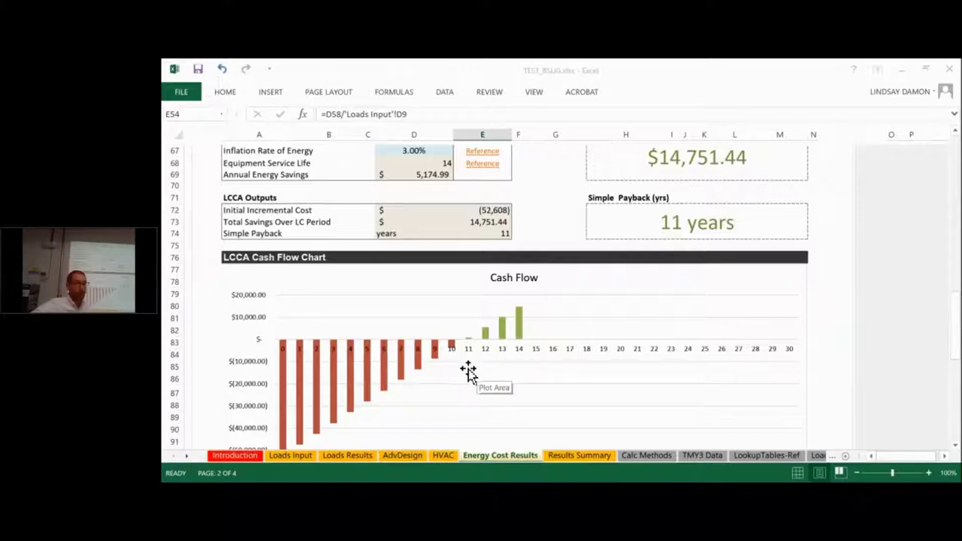
scroll(470, 370, up, 1)
scroll(472, 373, down, 2)
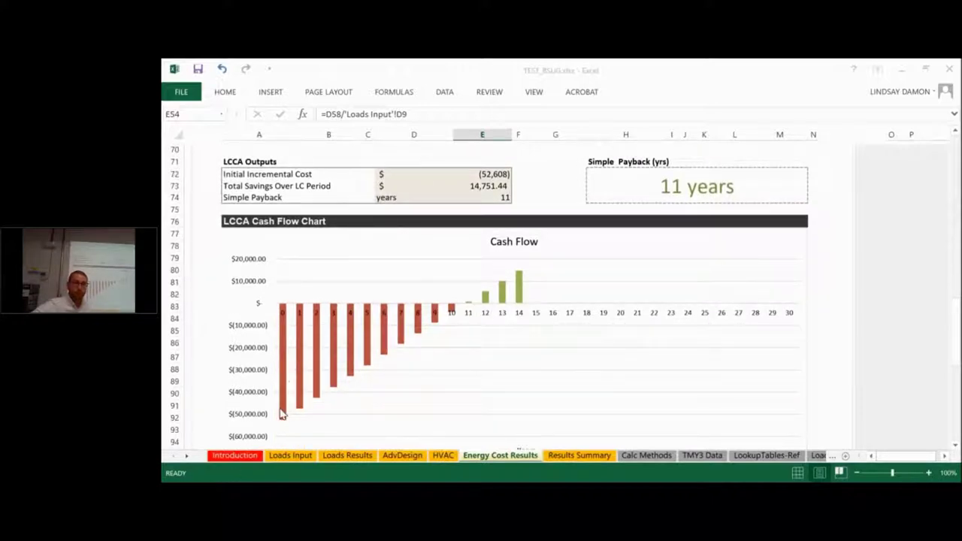
scroll(397, 378, up, 3)
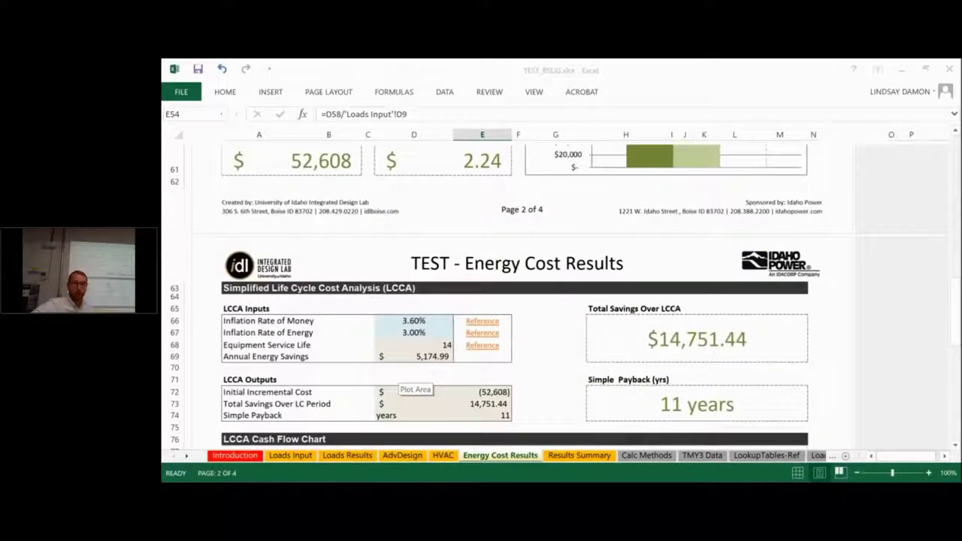
Review the electricity and gas utility costs, annual dollar and energy savings, and fuel comparison charts in Energy Cost Results
scroll(398, 379, up, 9)
scroll(399, 374, up, 10)
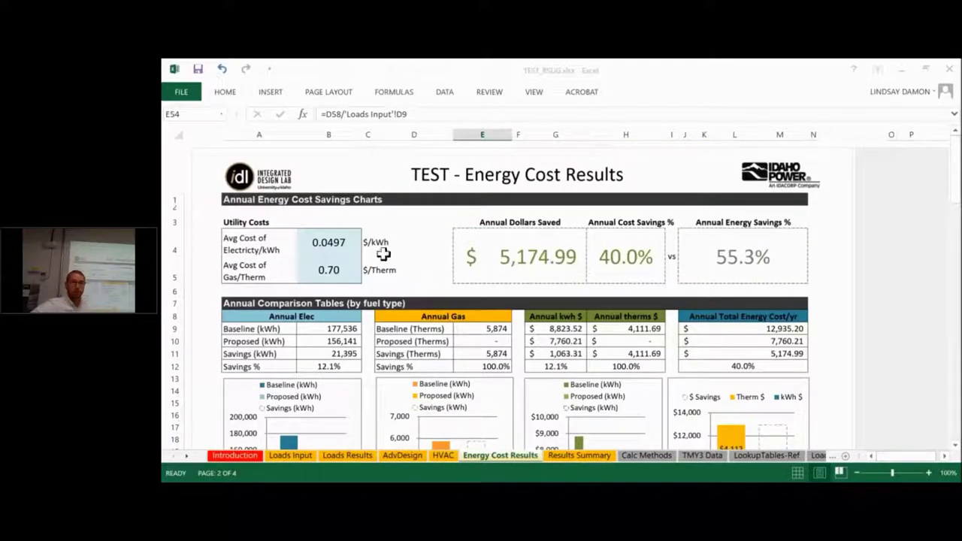
click(328, 246)
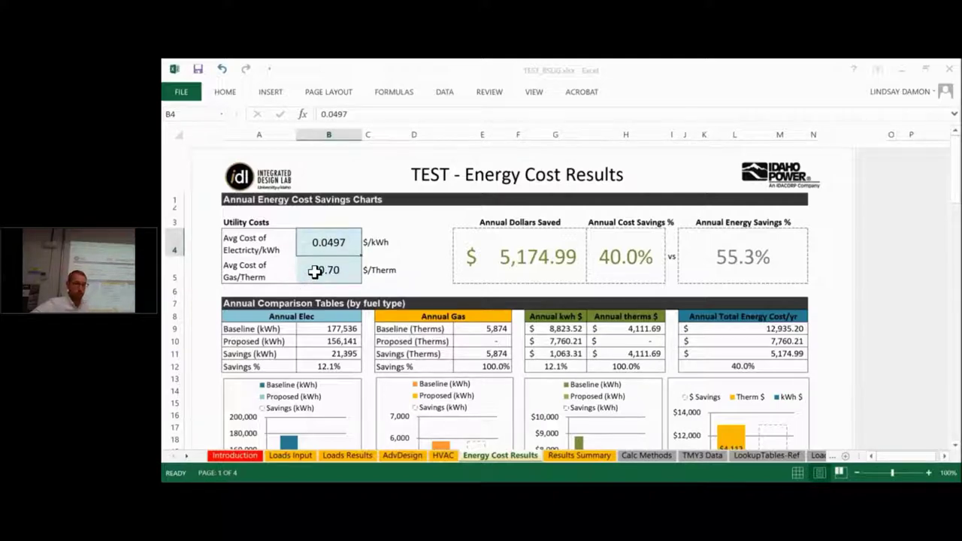
click(314, 271)
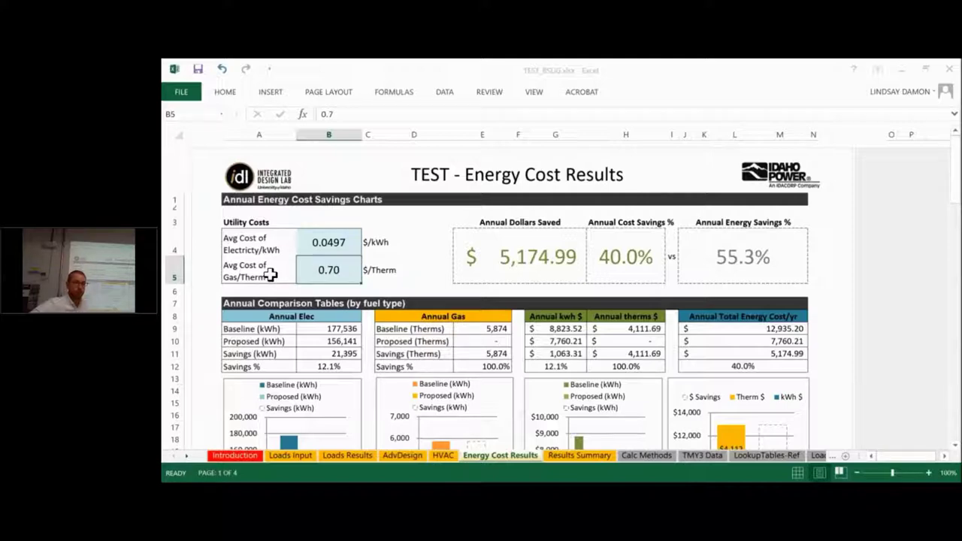
click(354, 245)
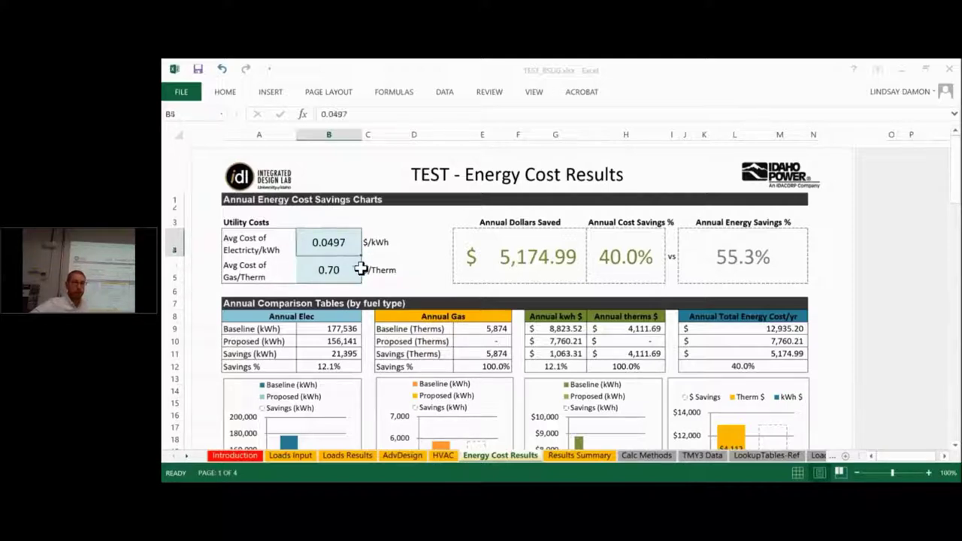
click(536, 246)
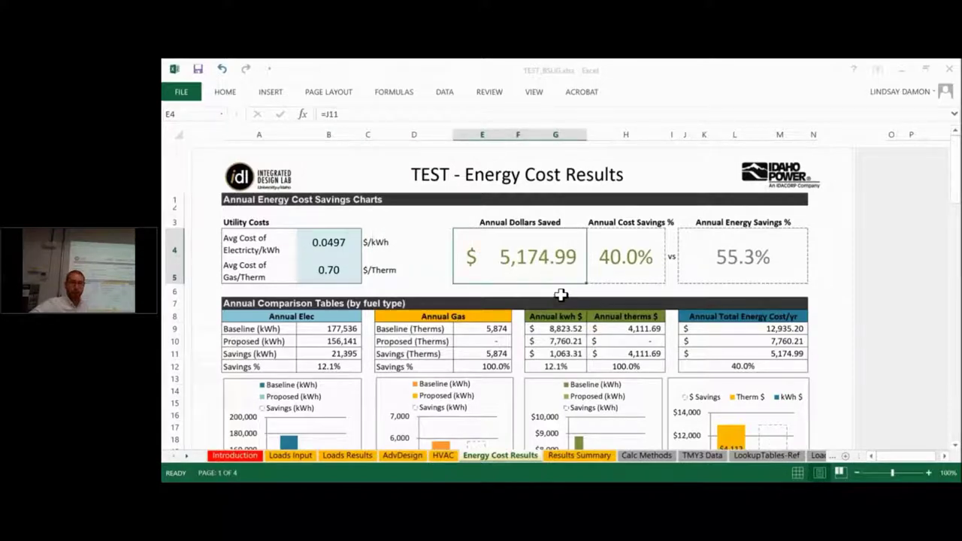
click(743, 256)
scroll(571, 288, down, 2)
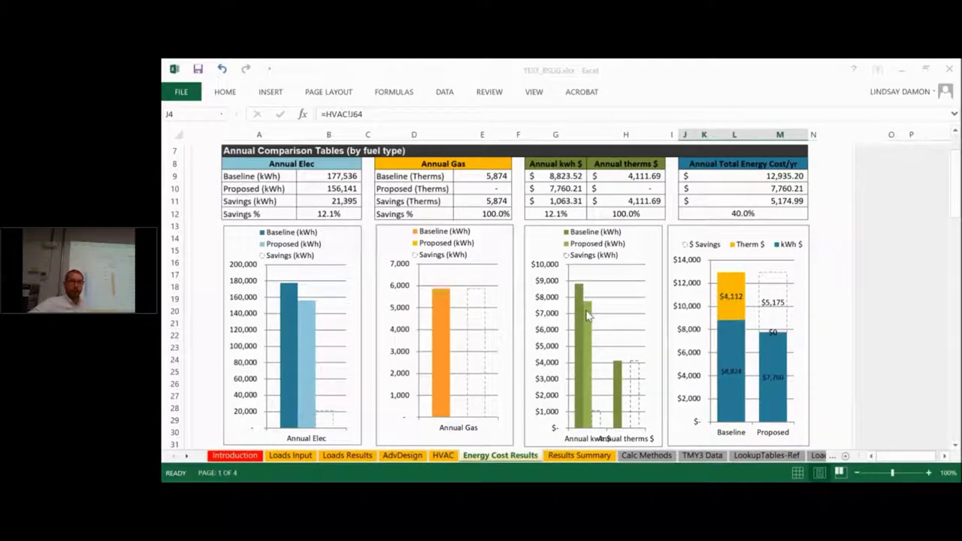
scroll(588, 315, down, 7)
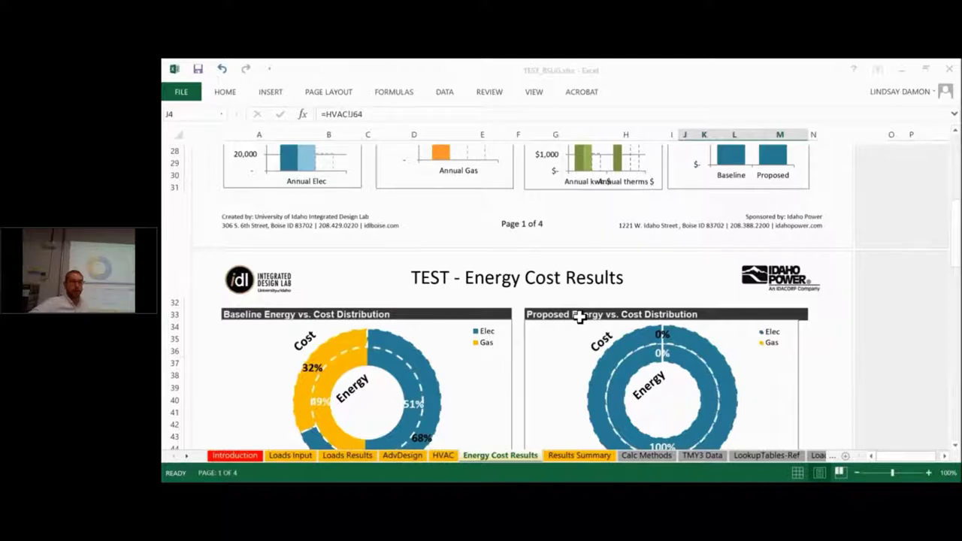
Examine the energy versus cost distribution, capital costs and incremental first costs alongside the life cycle cost analysis and simple payback
scroll(575, 316, down, 3)
scroll(609, 331, down, 2)
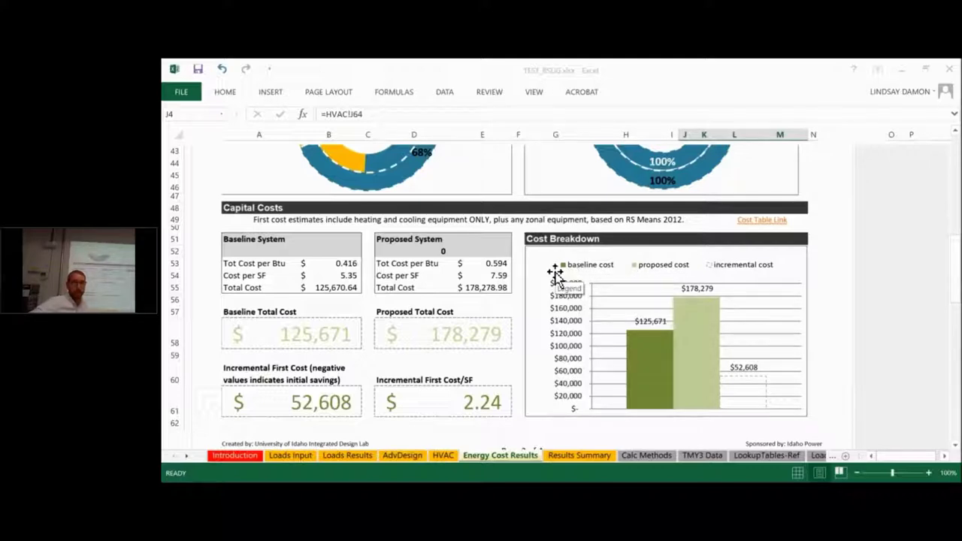
scroll(549, 285, down, 4)
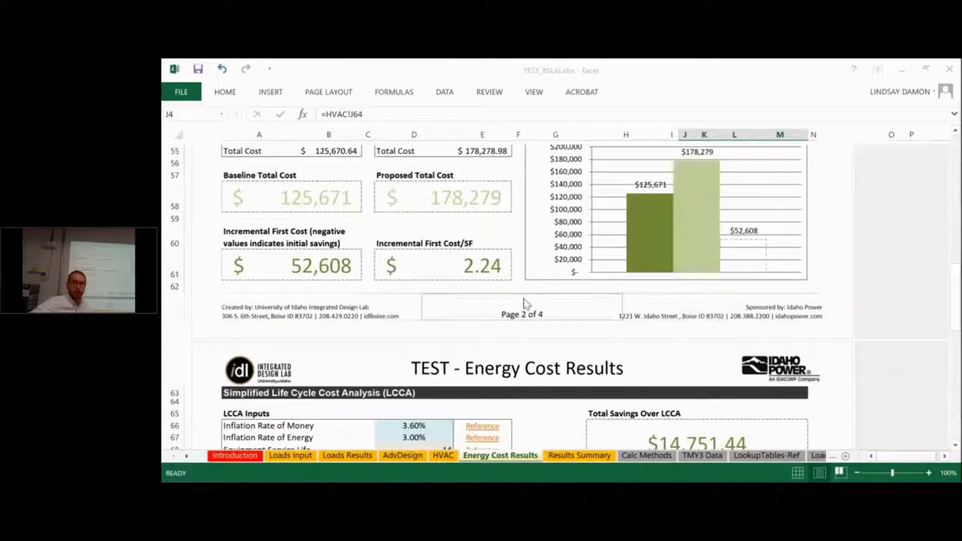
click(440, 262)
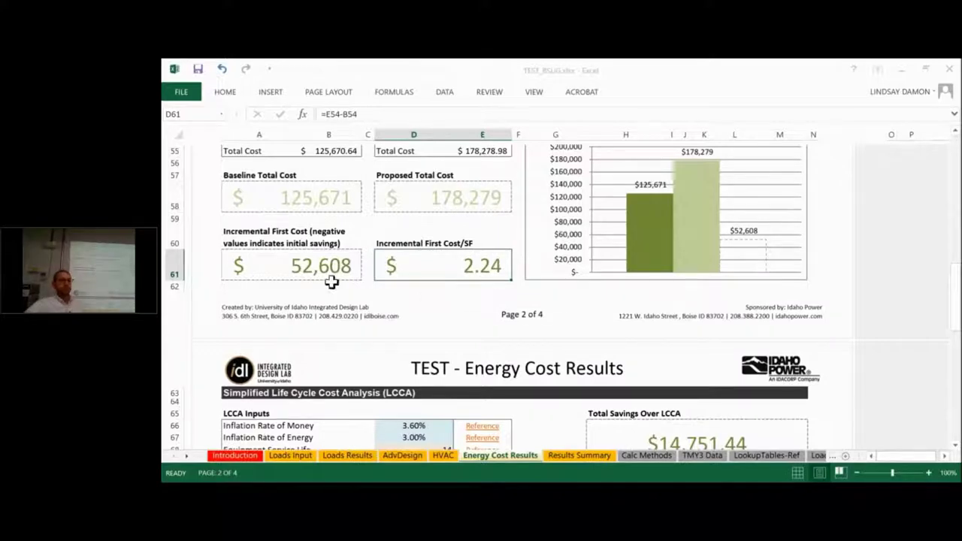
click(285, 260)
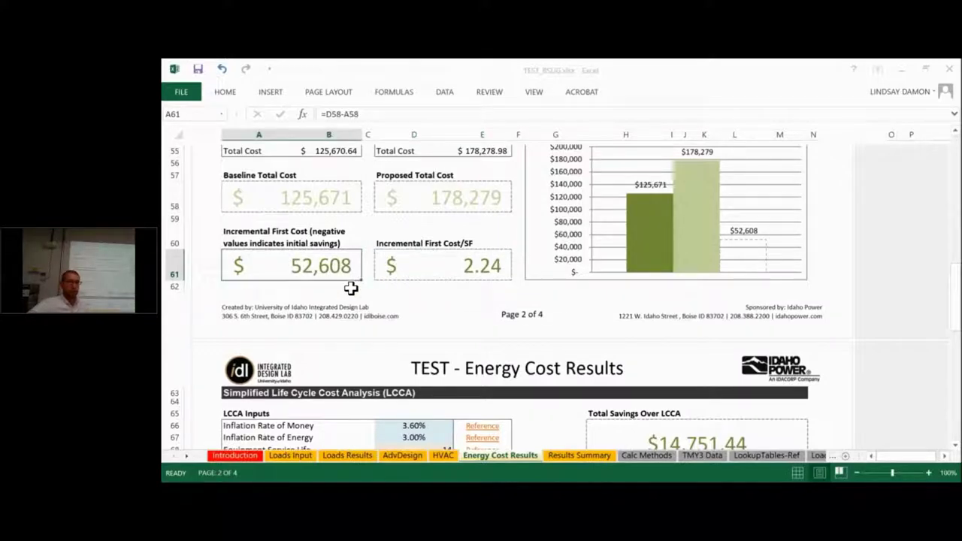
scroll(423, 298, down, 1)
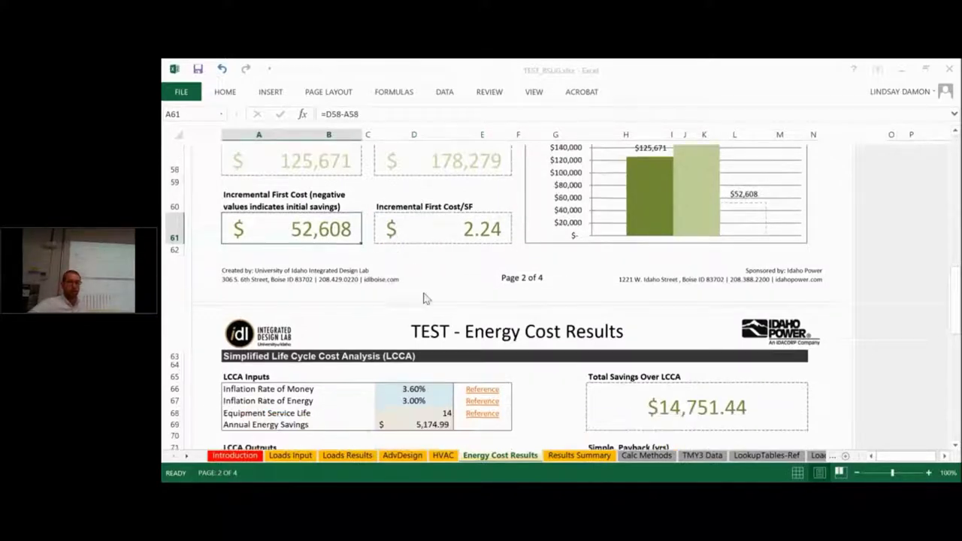
scroll(423, 298, down, 2)
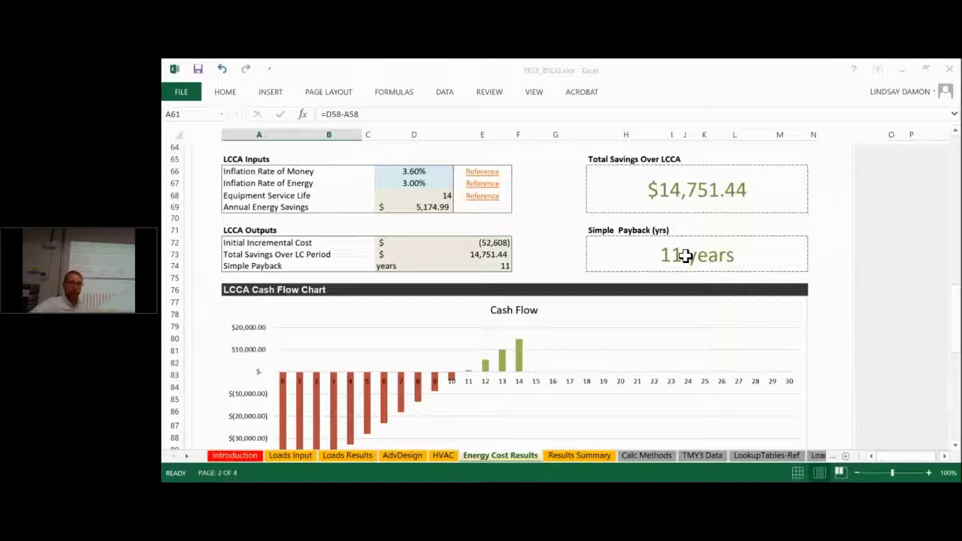
scroll(684, 256, up, 2)
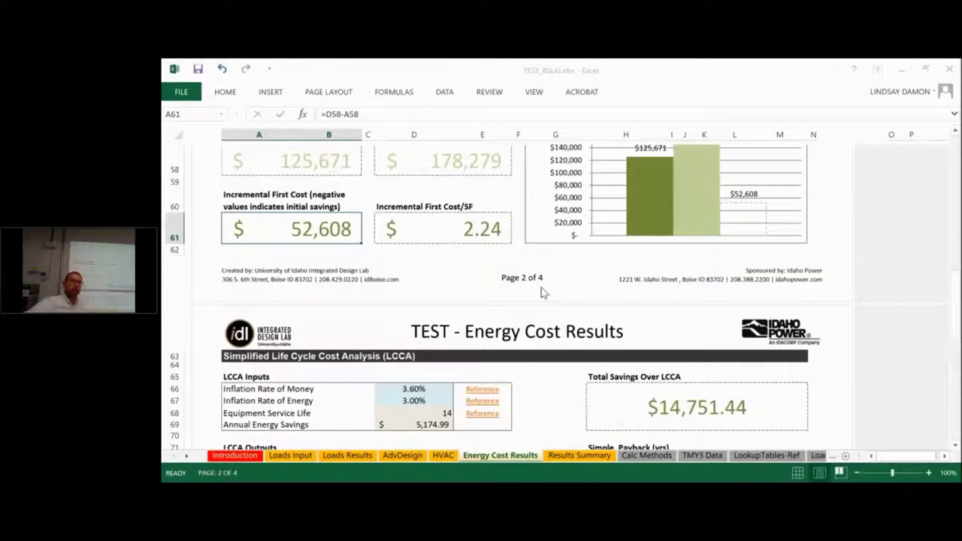
scroll(542, 293, up, 1)
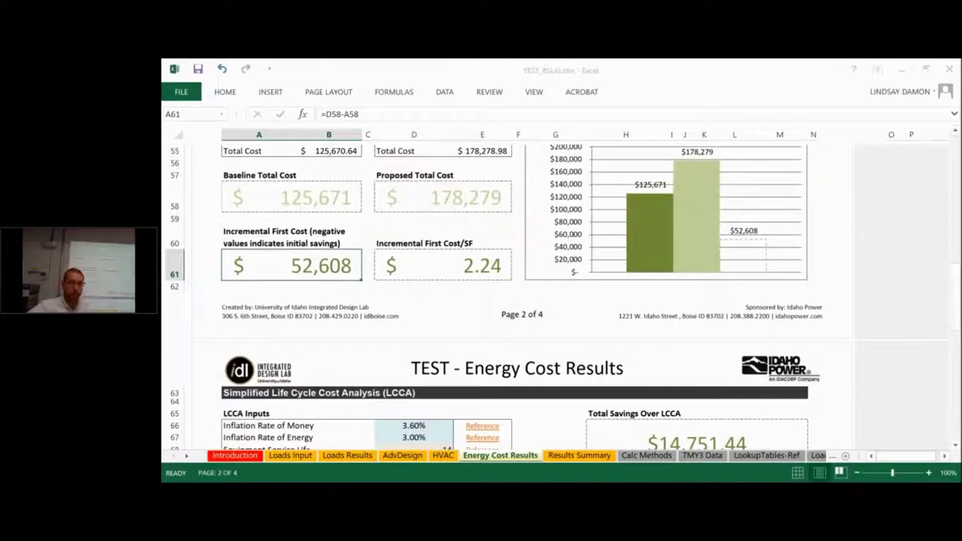
scroll(494, 299, down, 1)
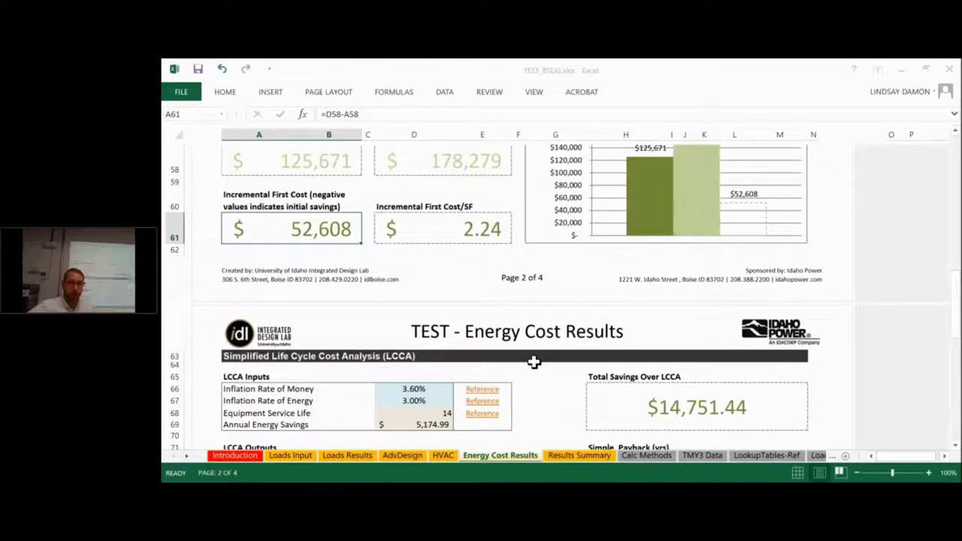
scroll(535, 361, down, 1)
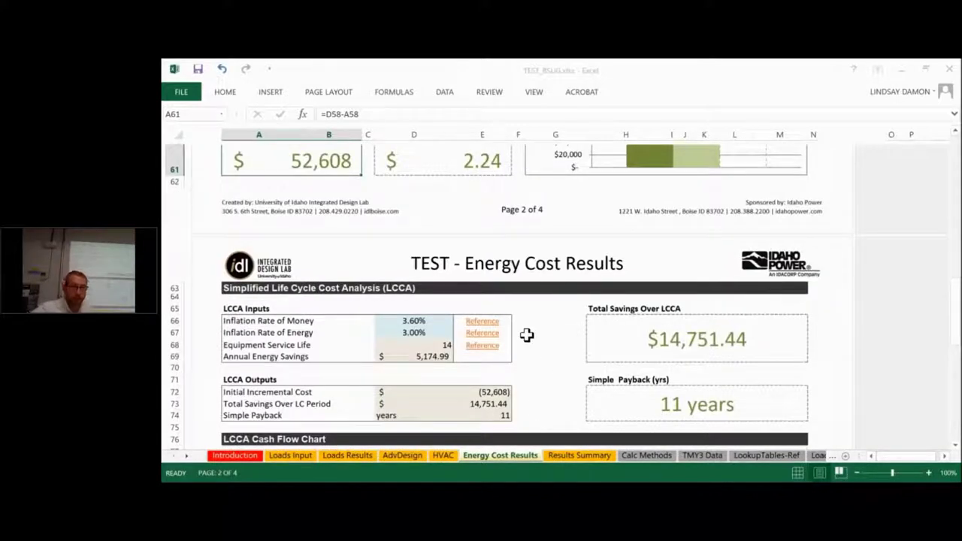
scroll(521, 368, up, 1)
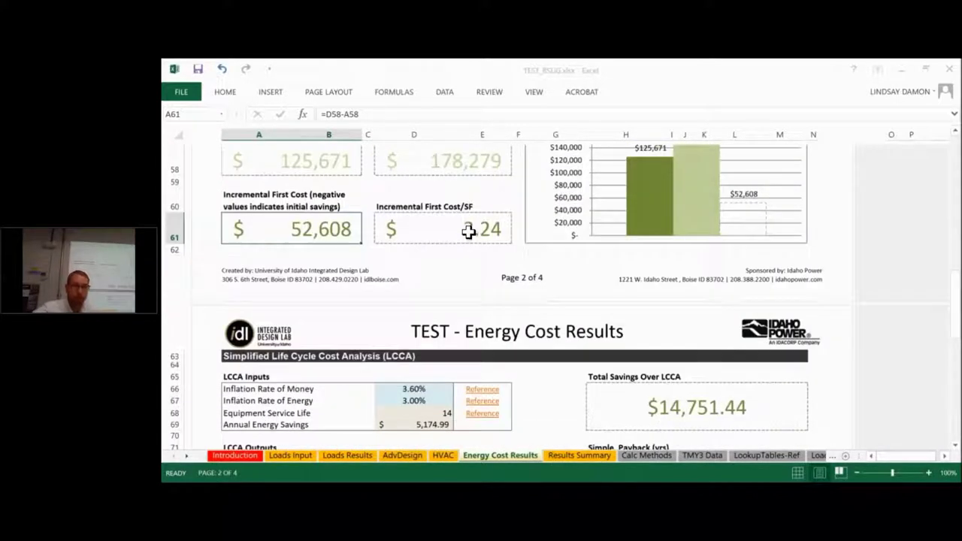
Compare the incremental first cost and cost per SF with the baseline and proposed system costs under Capital Costs
click(468, 230)
scroll(461, 301, up, 1)
scroll(465, 302, up, 1)
click(294, 301)
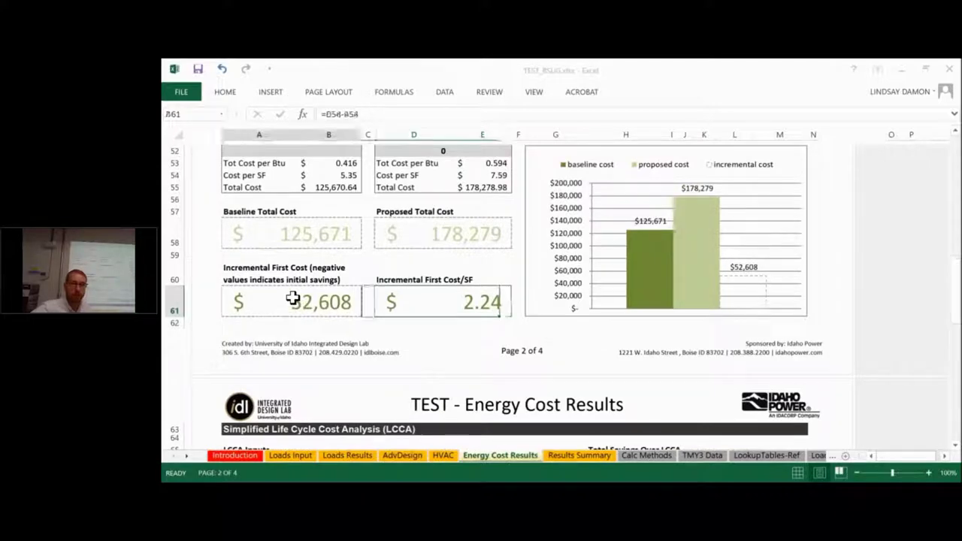
click(331, 246)
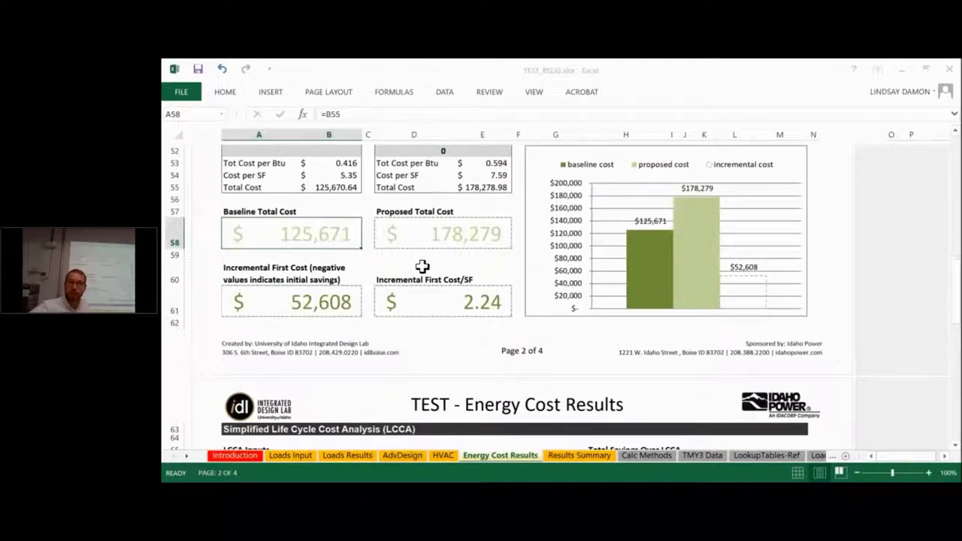
scroll(421, 267, up, 2)
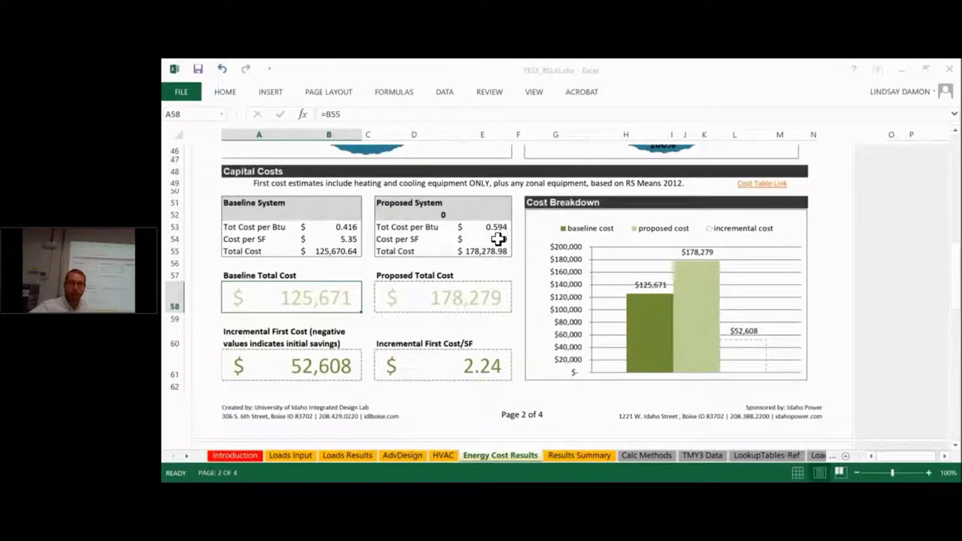
Examine the cost per SF of the proposed and baseline systems alongside their headings in the Capital Costs tables
click(498, 238)
scroll(446, 277, up, 1)
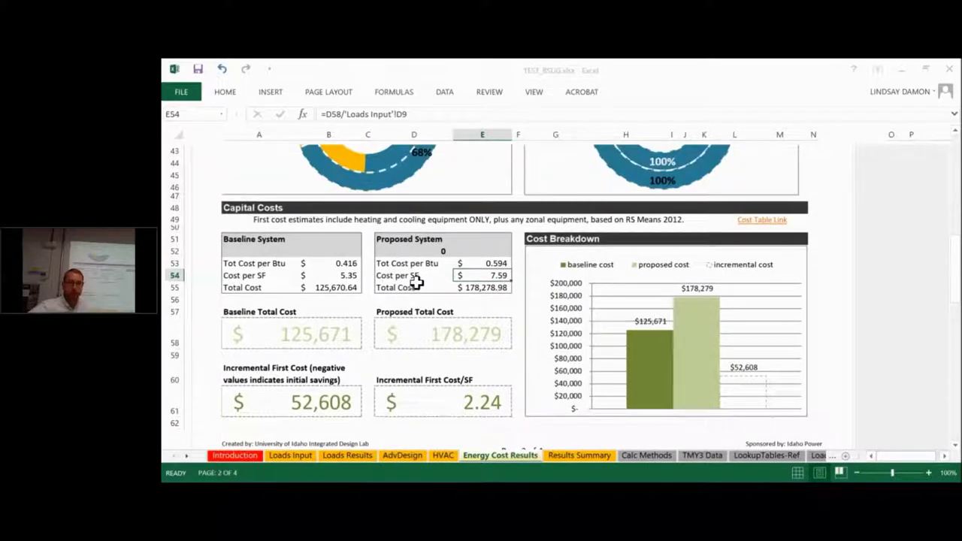
click(338, 275)
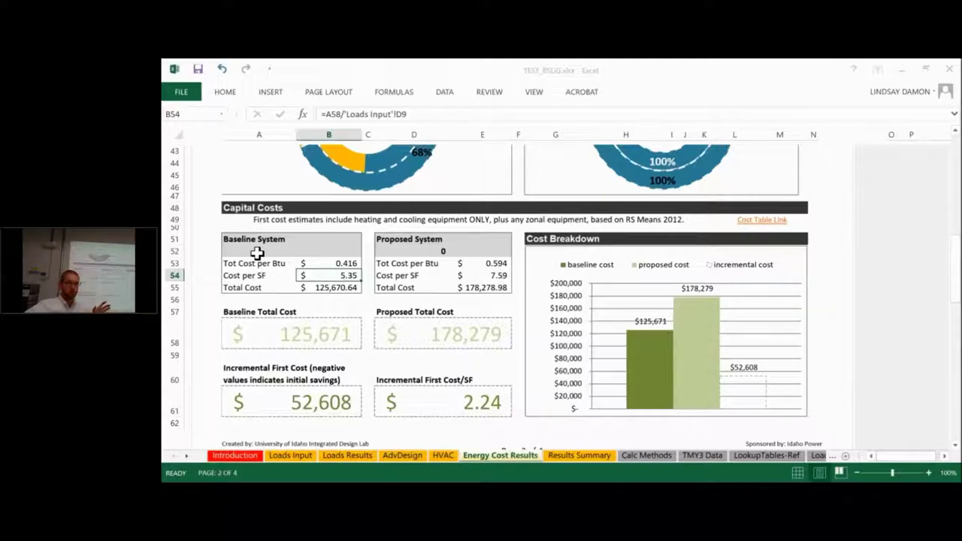
click(272, 242)
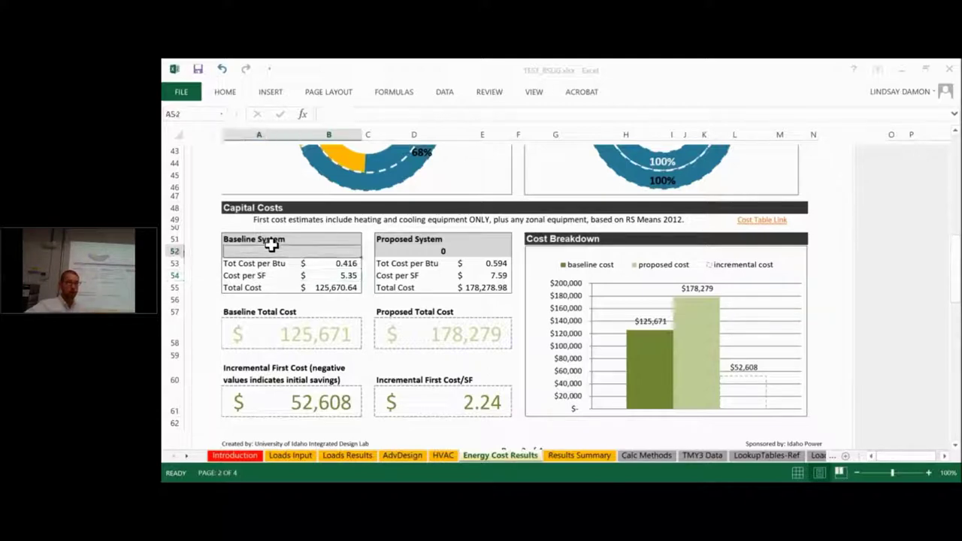
click(302, 236)
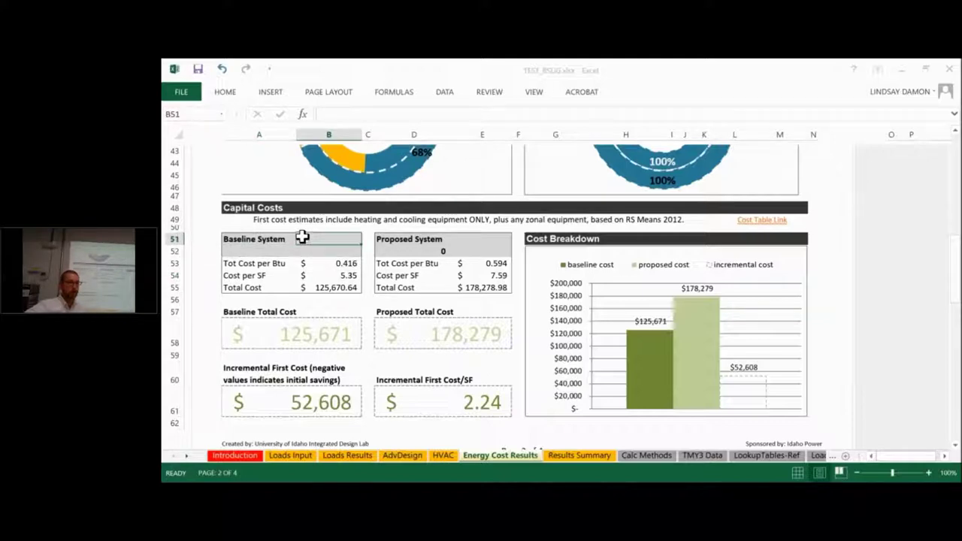
click(408, 238)
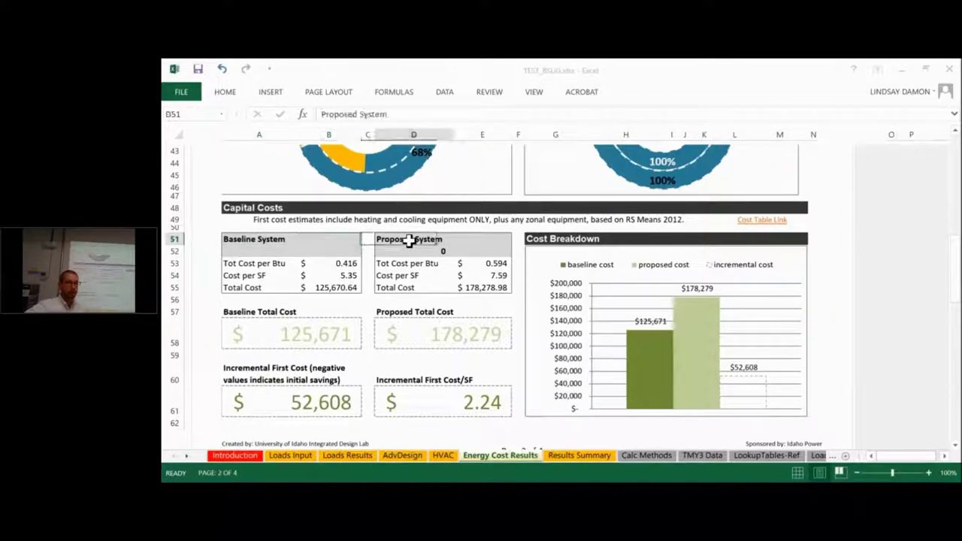
click(331, 275)
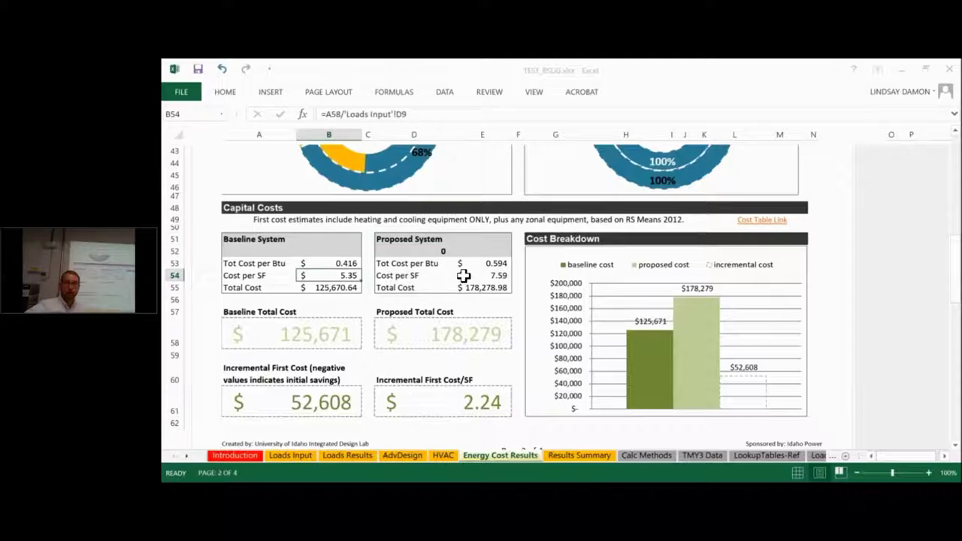
click(486, 275)
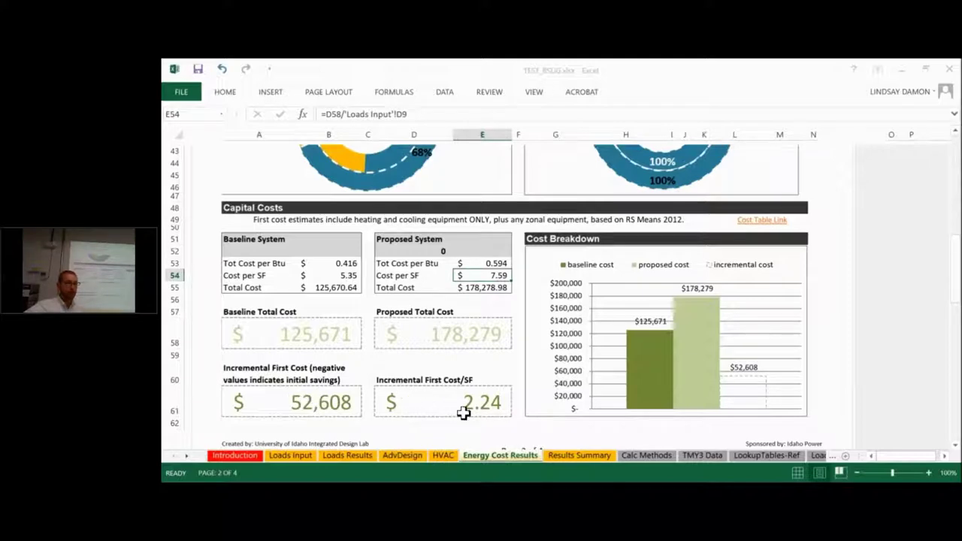
Review the LCCA cash flow chart and simple payback, and revisit the annual energy and cost savings charts in Energy Cost Results
scroll(443, 371, down, 6)
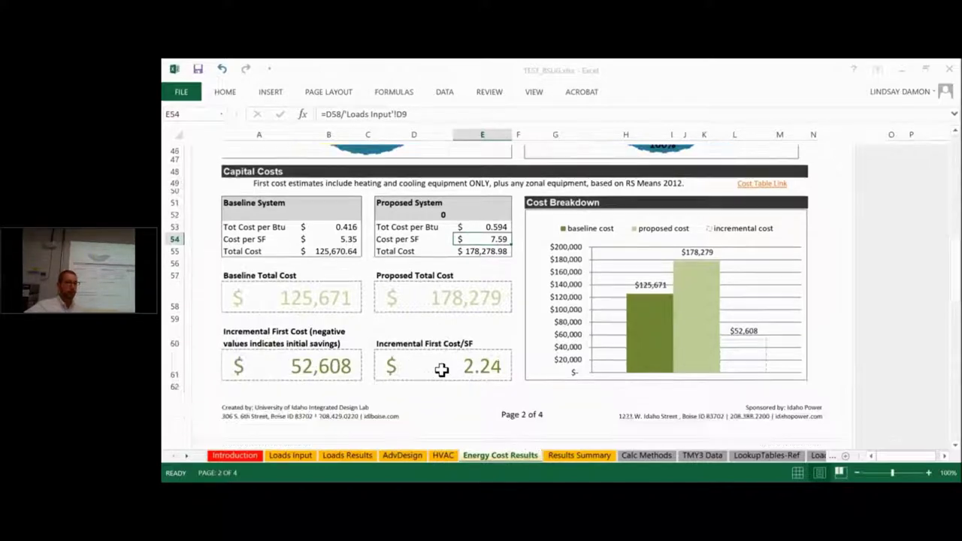
scroll(446, 371, down, 3)
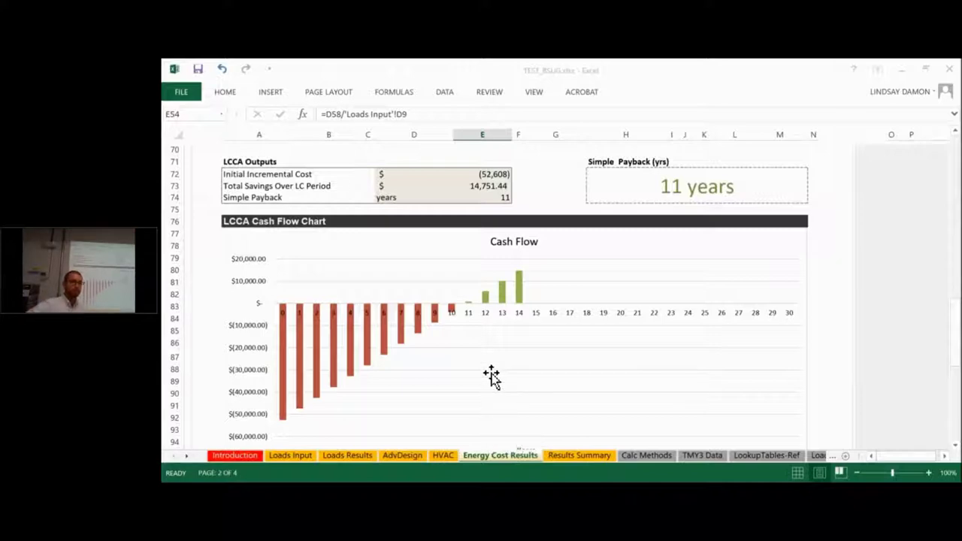
scroll(490, 378, up, 10)
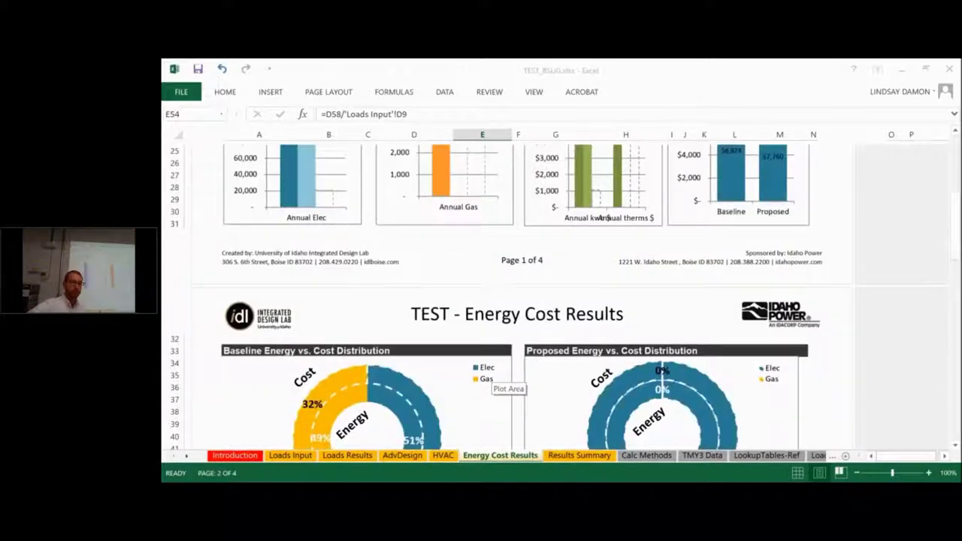
scroll(497, 387, up, 4)
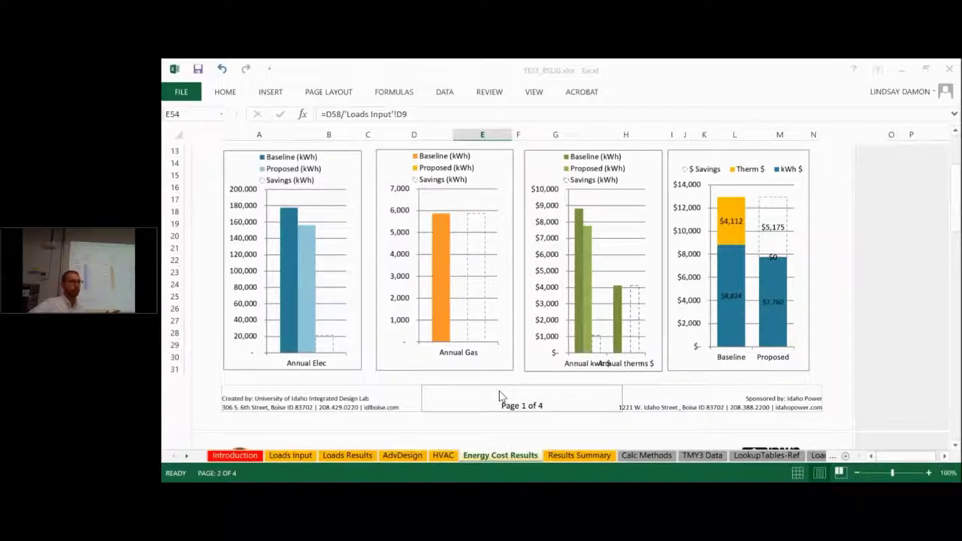
scroll(498, 390, up, 4)
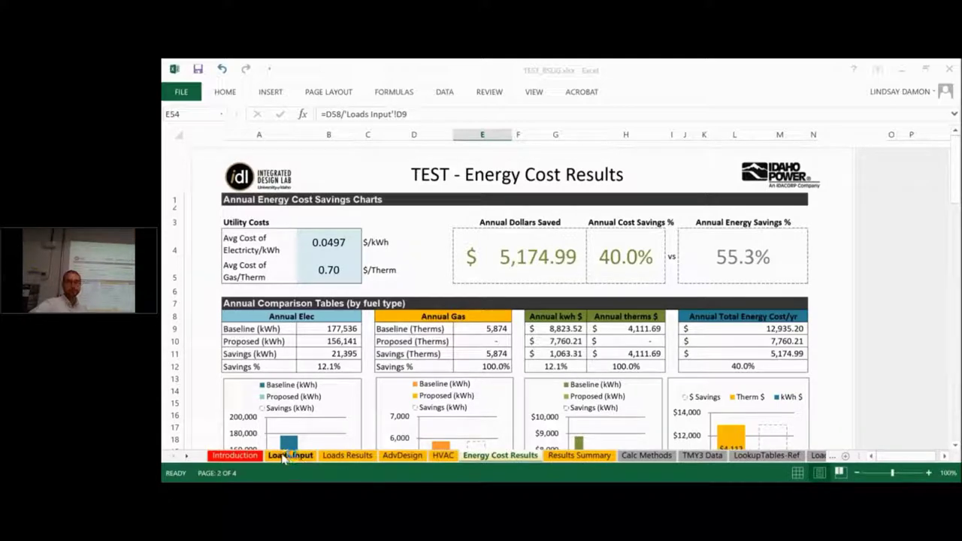
Return to the Loads Input sheet and show its general building info, key setpoints and hours of operation
click(290, 455)
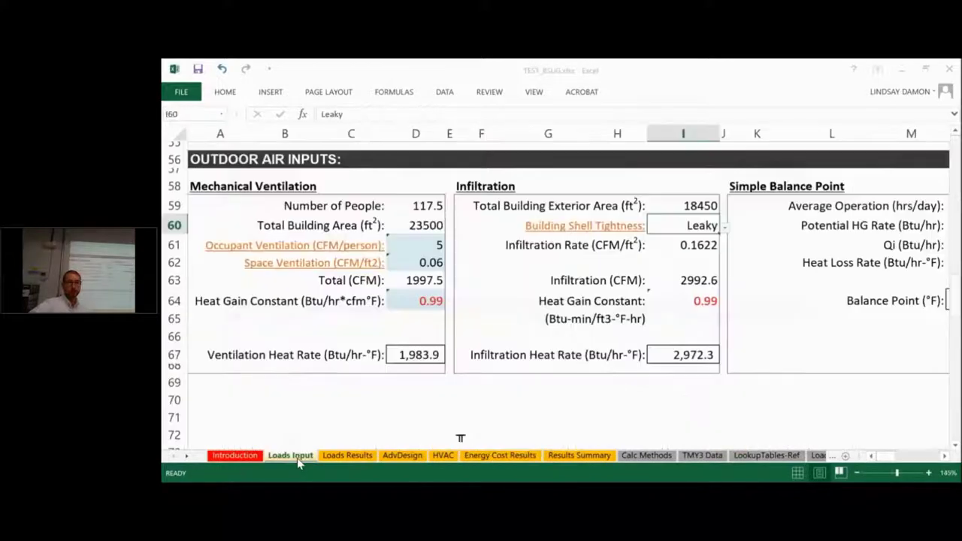
scroll(446, 354, up, 12)
scroll(446, 355, up, 6)
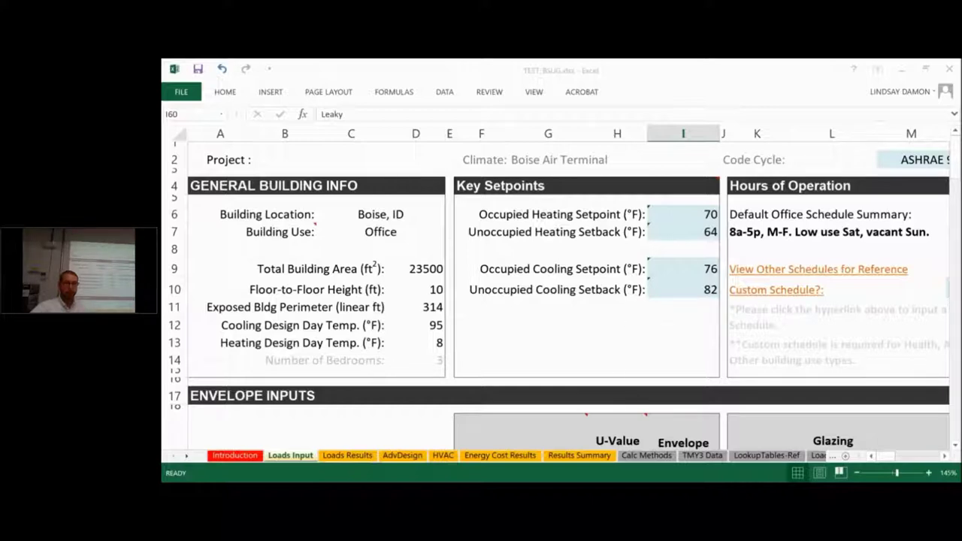
Switch to the browser and open UI-IDL Climate Design Resources - 1st & 2nd Generation Toolsets from the Integrated Design Lab site's Design Tools page
key(alt+Tab)
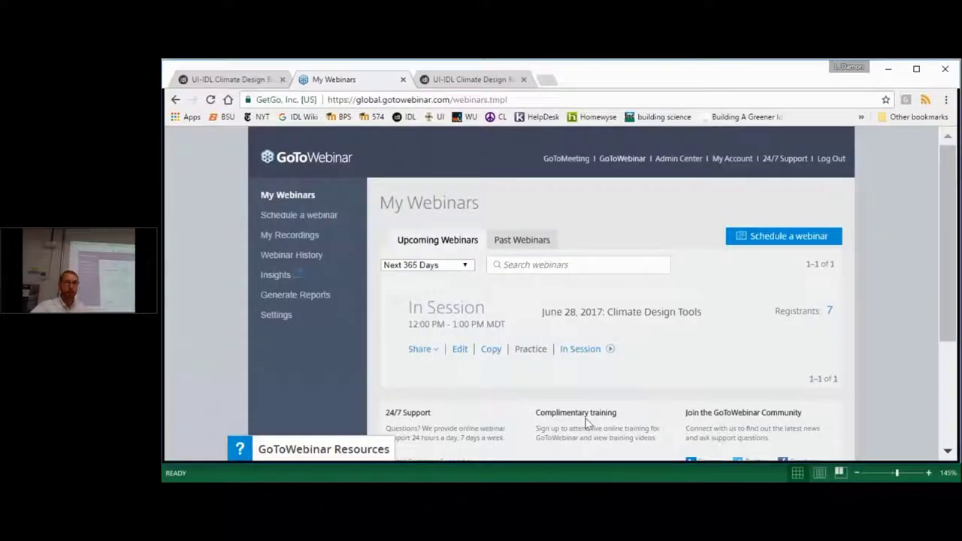
click(476, 83)
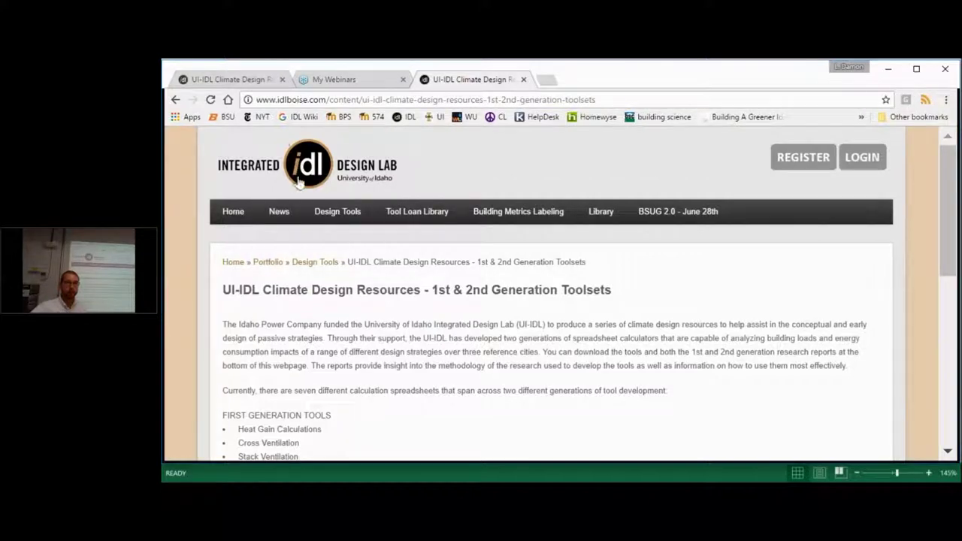
click(342, 212)
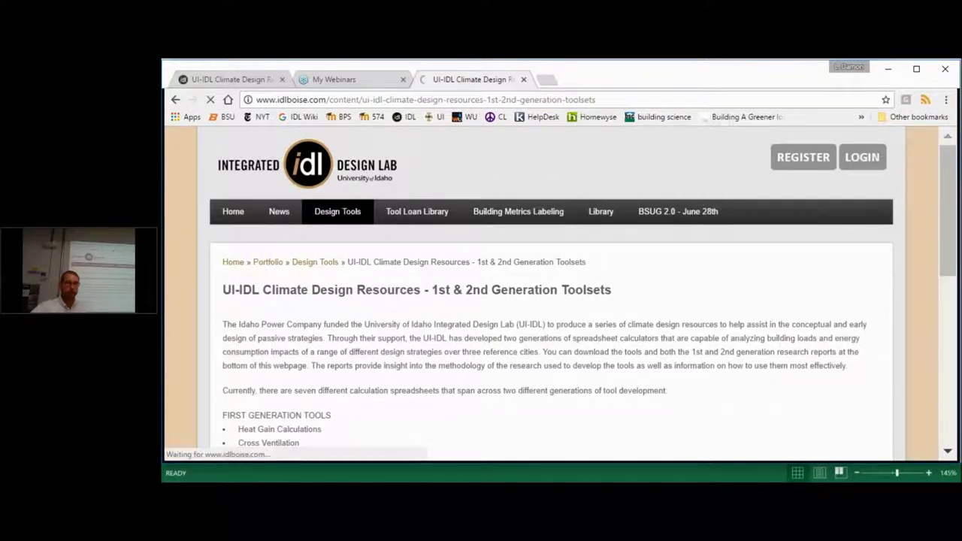
scroll(380, 233, down, 1)
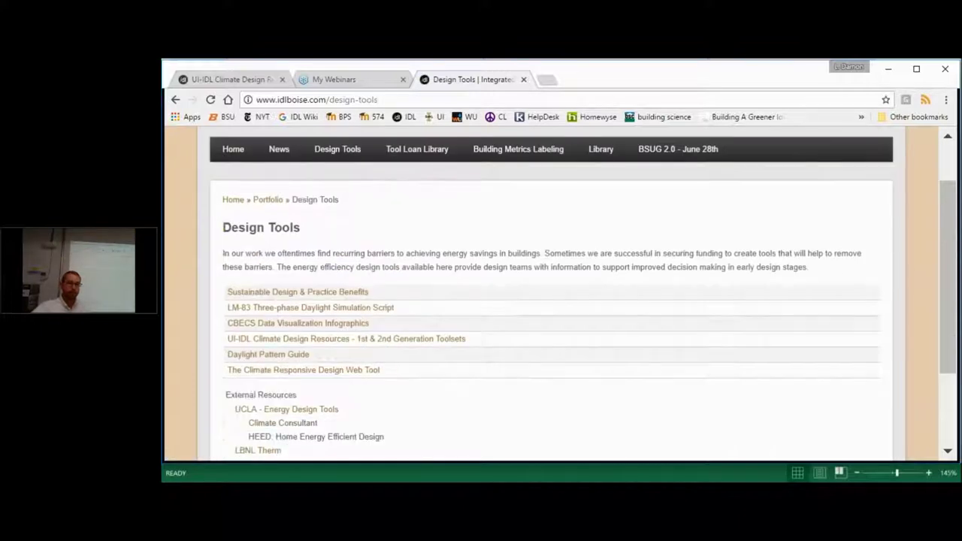
scroll(380, 235, down, 1)
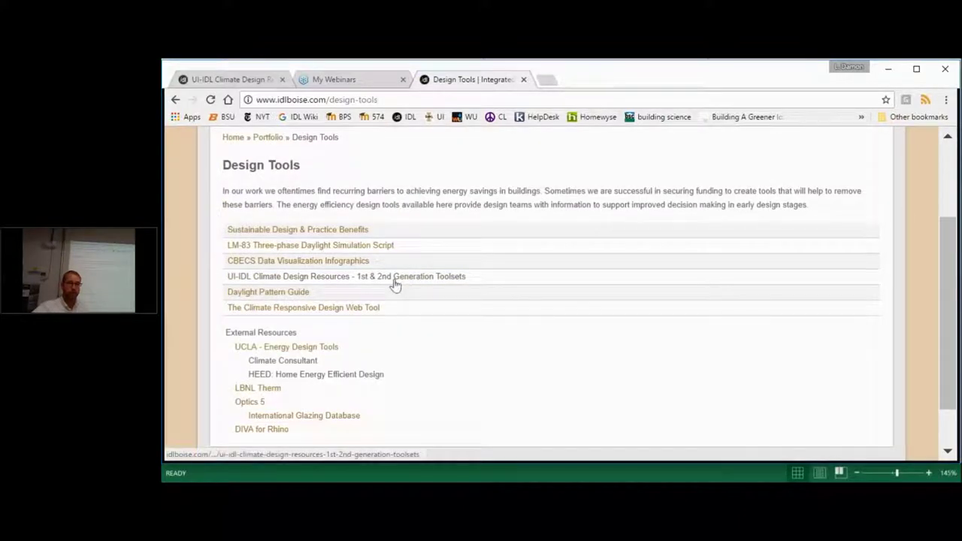
click(394, 279)
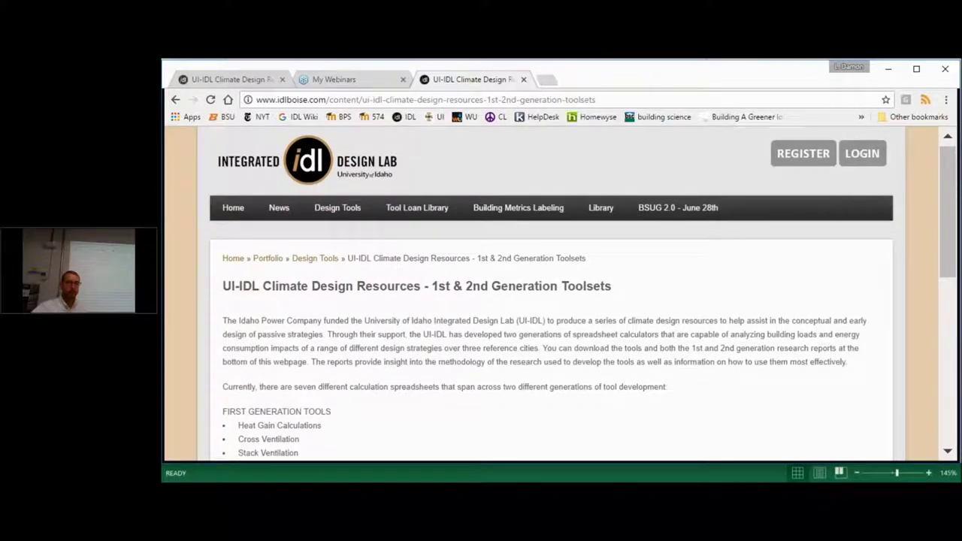
Review the first and second generation tool lists and the registration note for downloading the content on the toolsets page
scroll(290, 268, down, 3)
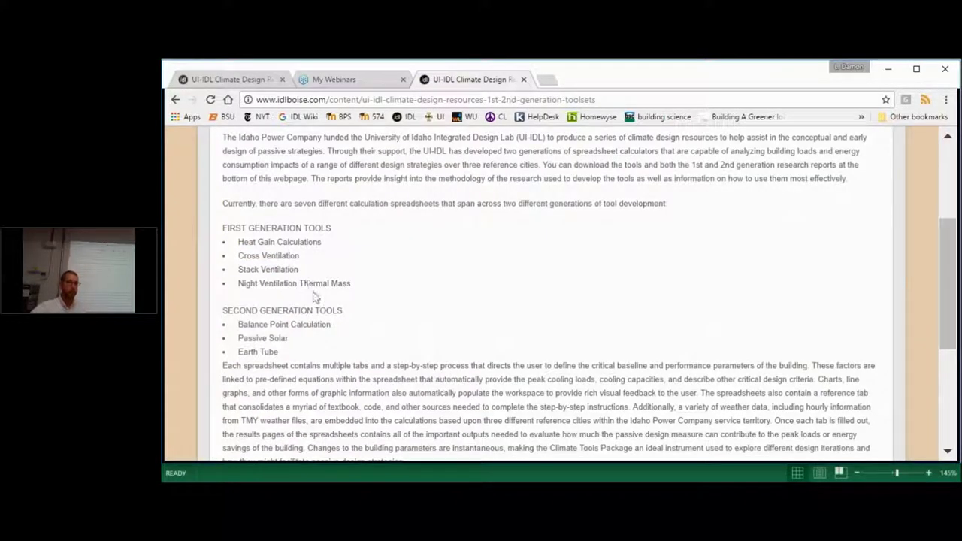
scroll(314, 298, up, 1)
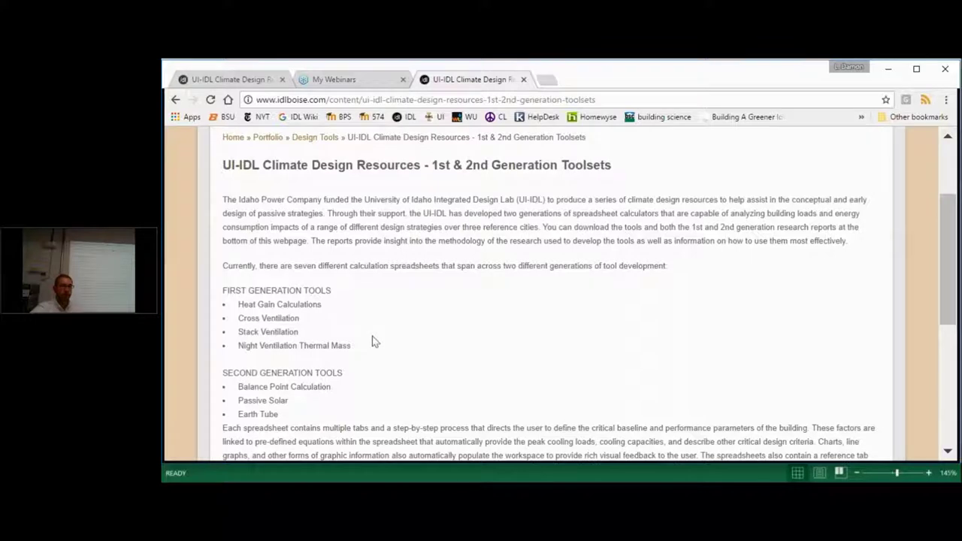
scroll(373, 337, down, 1)
scroll(377, 340, down, 5)
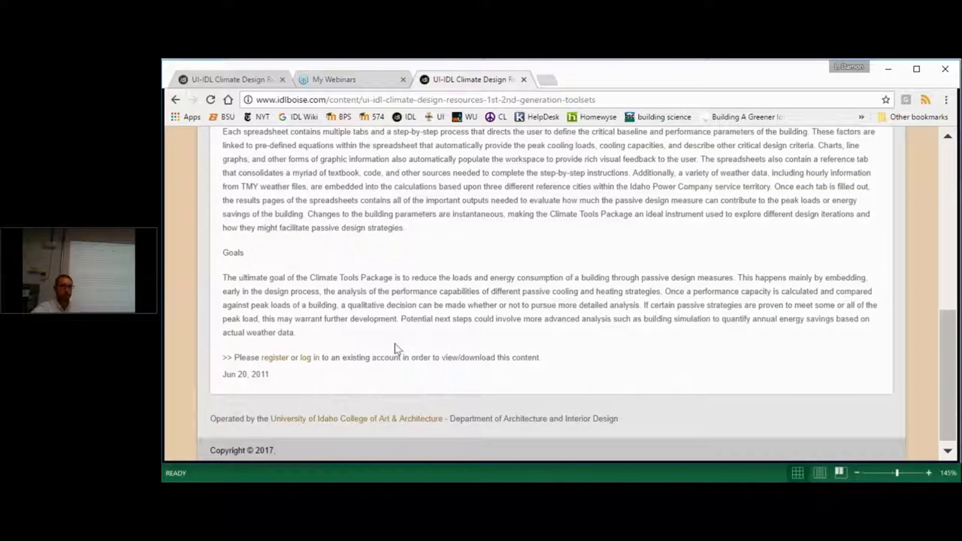
scroll(501, 360, up, 8)
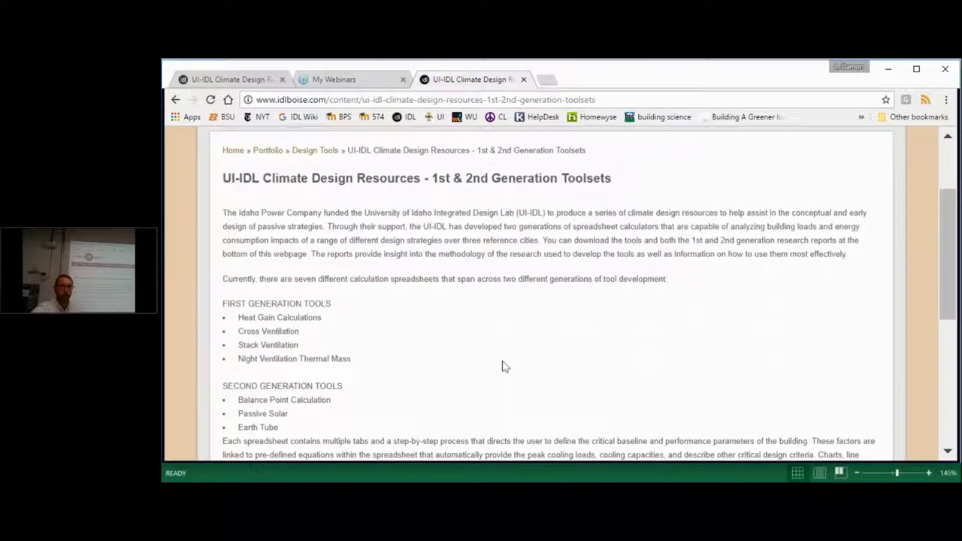
scroll(465, 326, up, 2)
scroll(421, 338, down, 3)
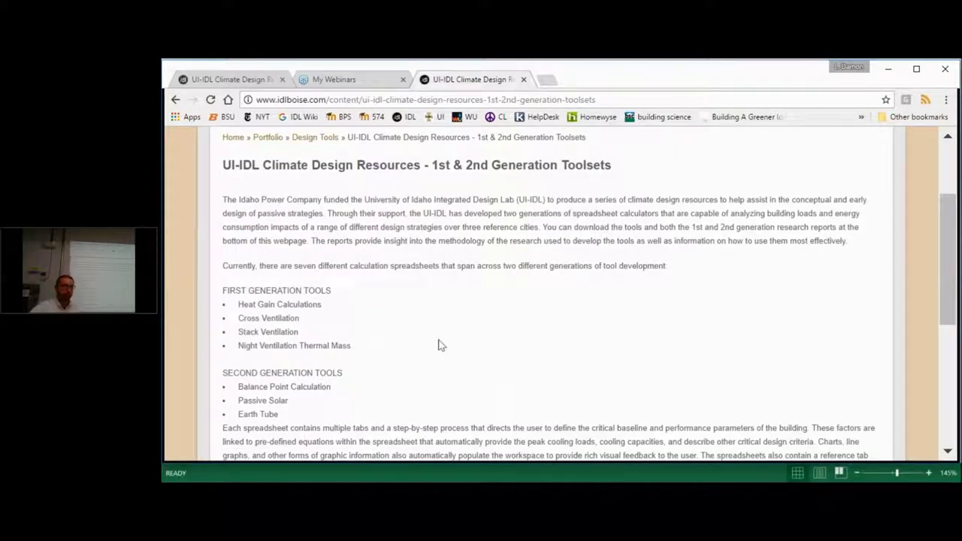
Switch to the TEST_BSUG.xlsx workbook and inspect the south wall's total area and glazing area in the Loads Input envelope inputs
click(531, 492)
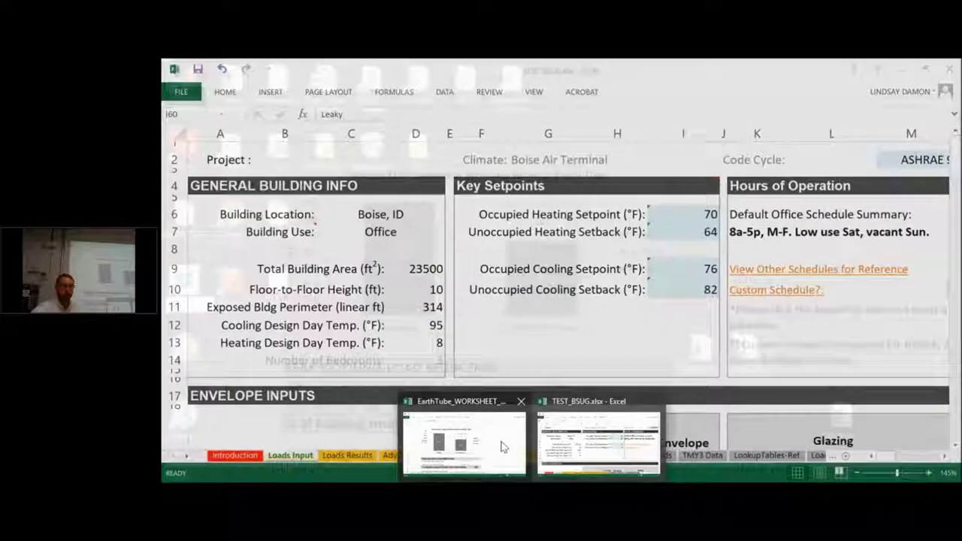
mouse_move(492, 440)
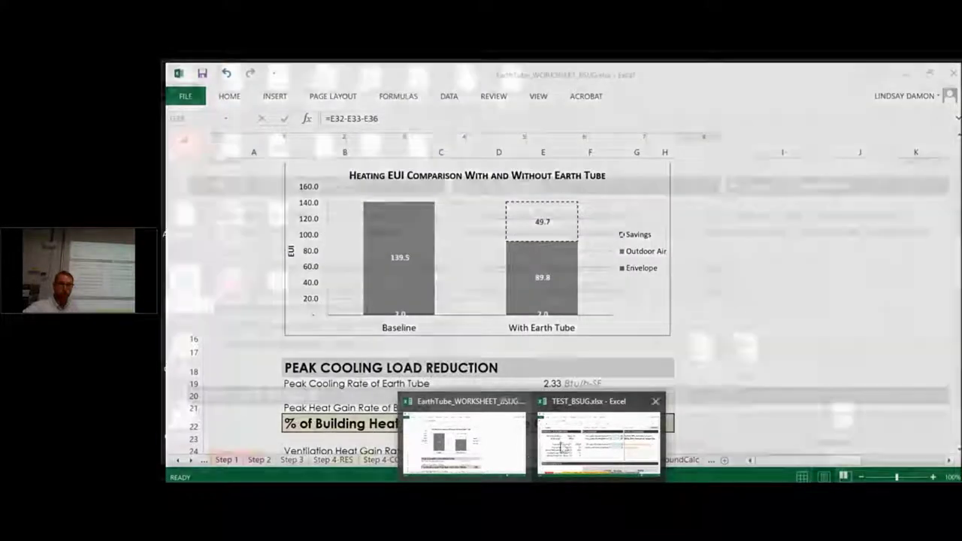
click(590, 443)
scroll(595, 365, down, 5)
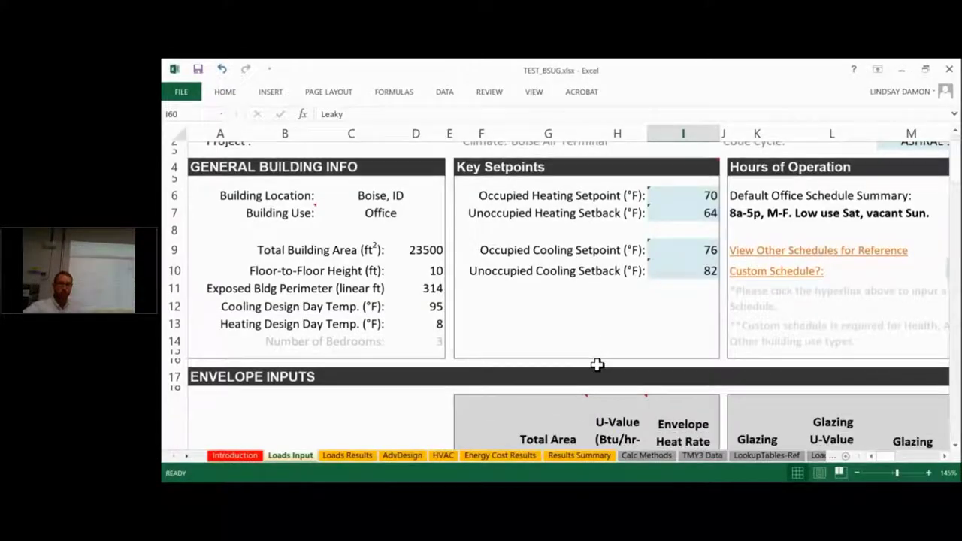
click(766, 294)
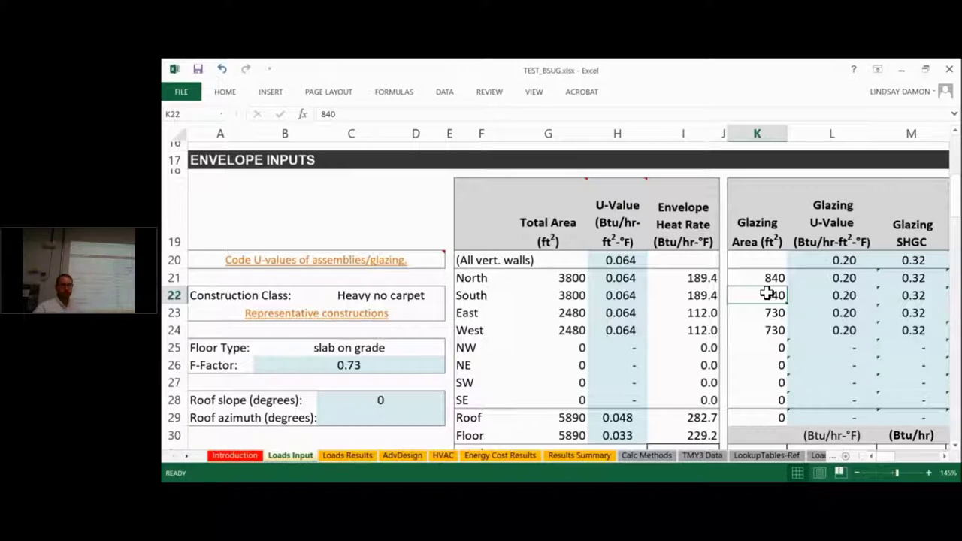
click(548, 296)
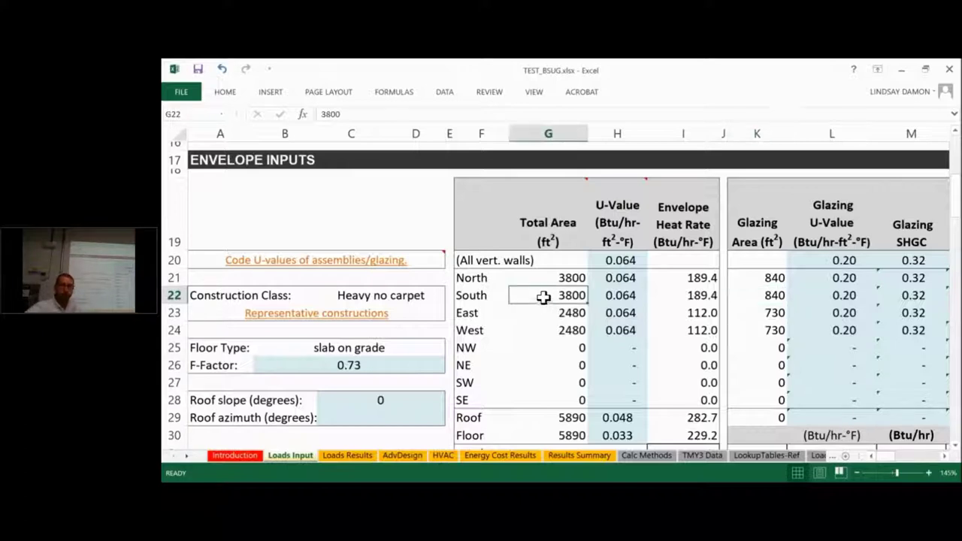
click(779, 295)
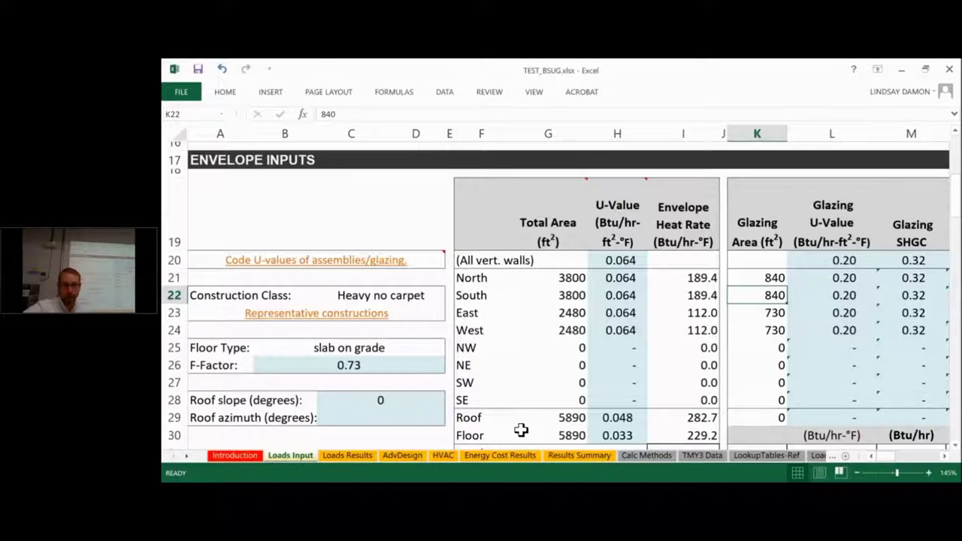
Switch to the 170628_BSUG_TEST.pptx presentation to view the Potential Next Steps slide, and return to the TEST_BSUG.xlsx workbook
key(alt+Tab)
scroll(242, 410, down, 1)
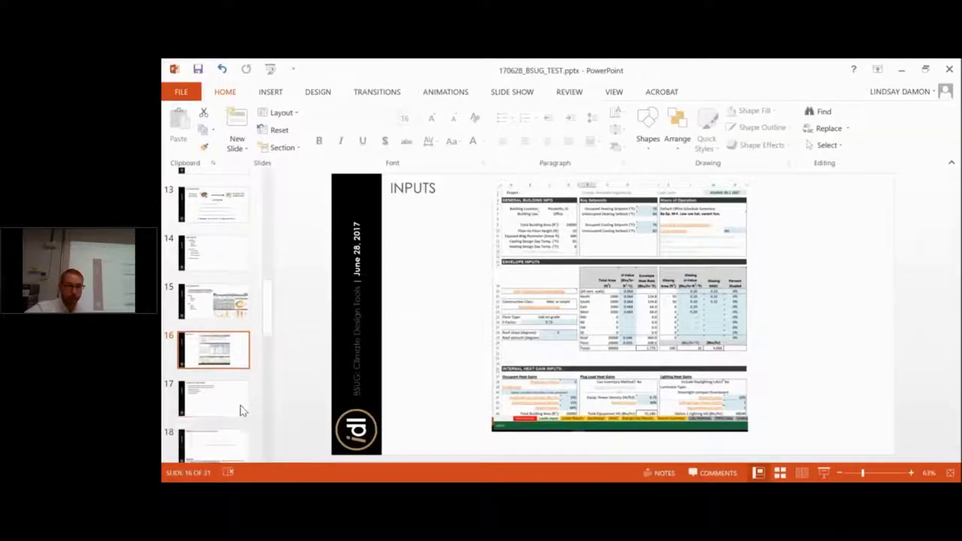
click(242, 406)
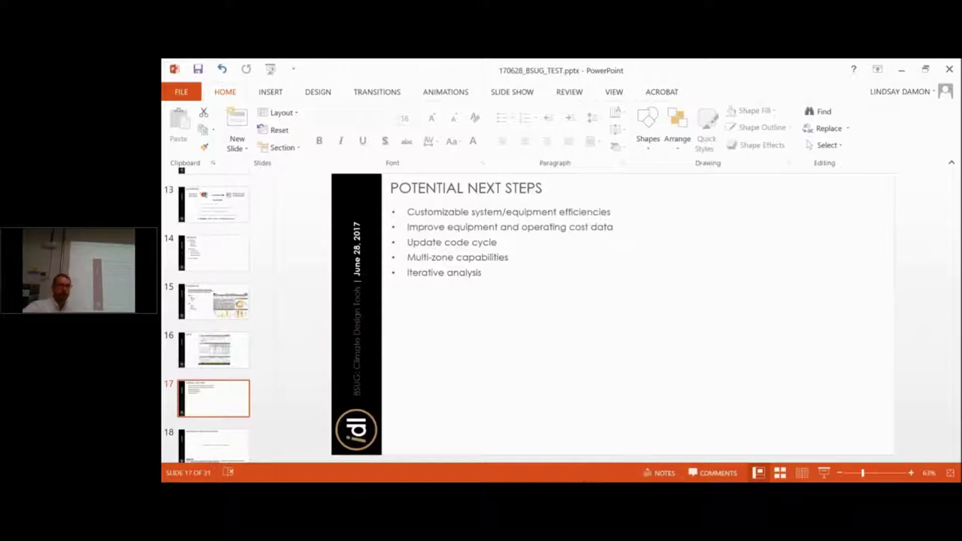
mouse_move(557, 488)
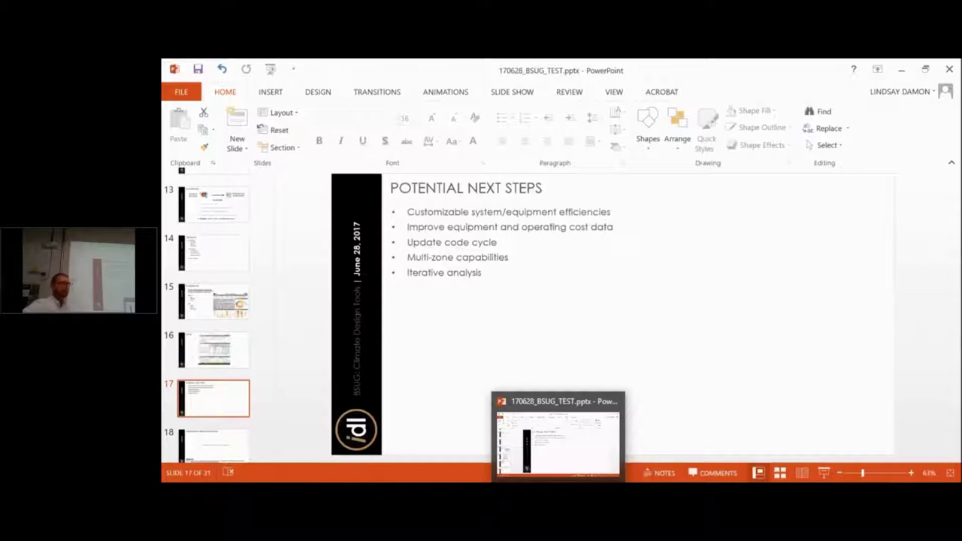
key(alt+Tab)
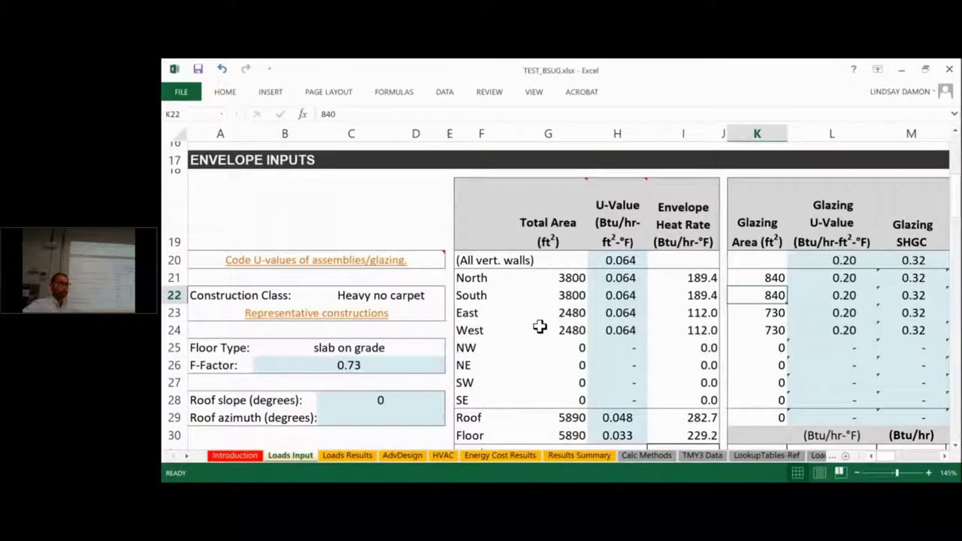